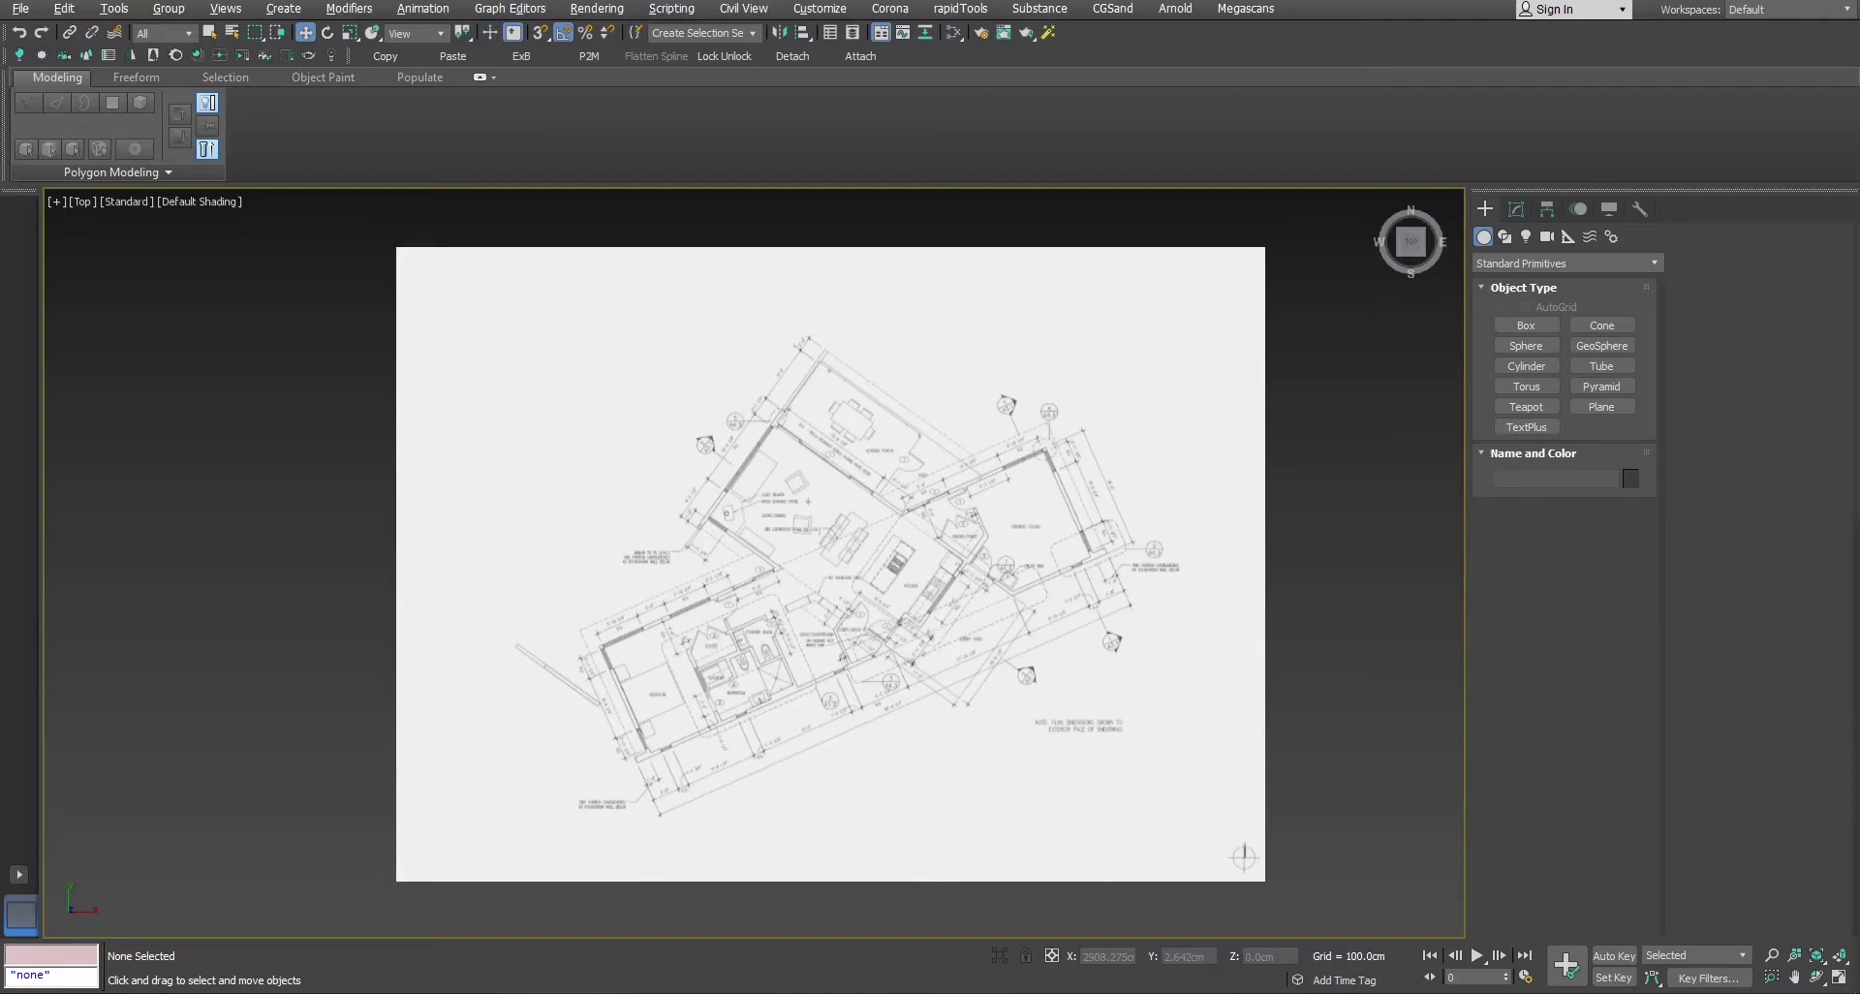
# Examine the floor plan and its north symbol
pyautogui.scroll(10, 1240, 862)
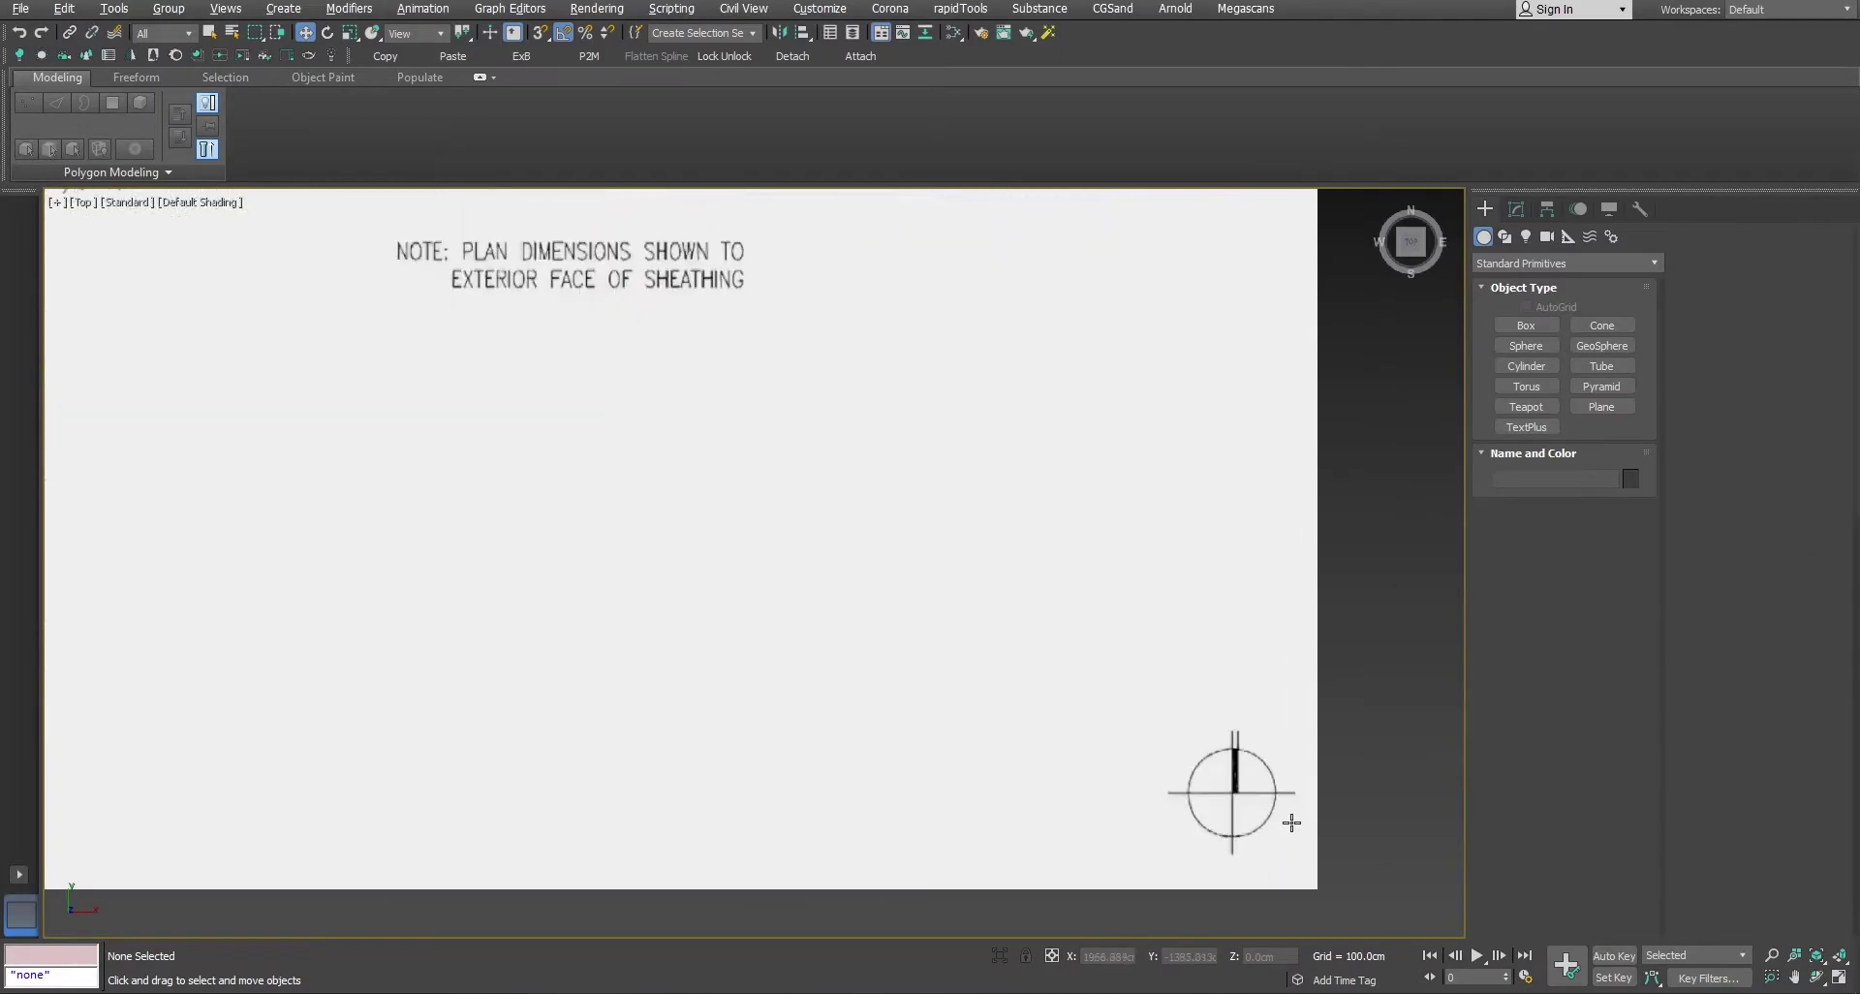
pyautogui.moveTo(1307, 771); pyautogui.dragTo(1303, 759, button='middle')
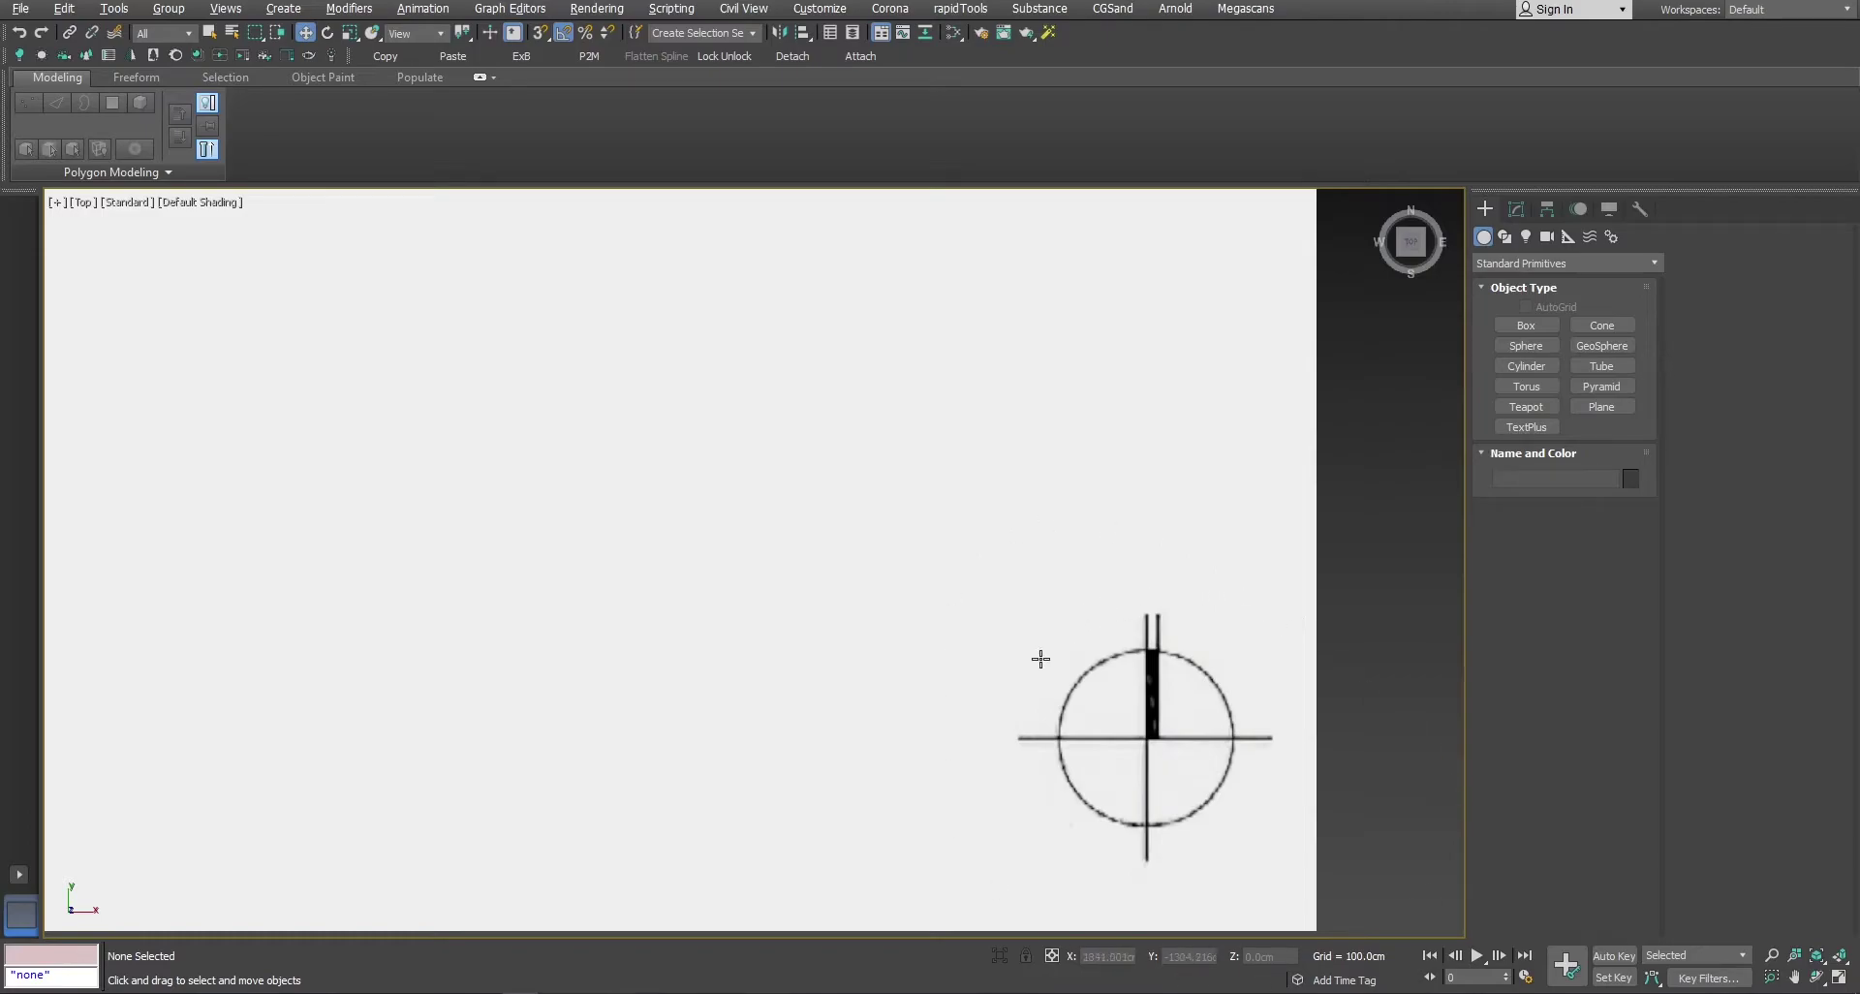
pyautogui.scroll(-10, 1277, 824)
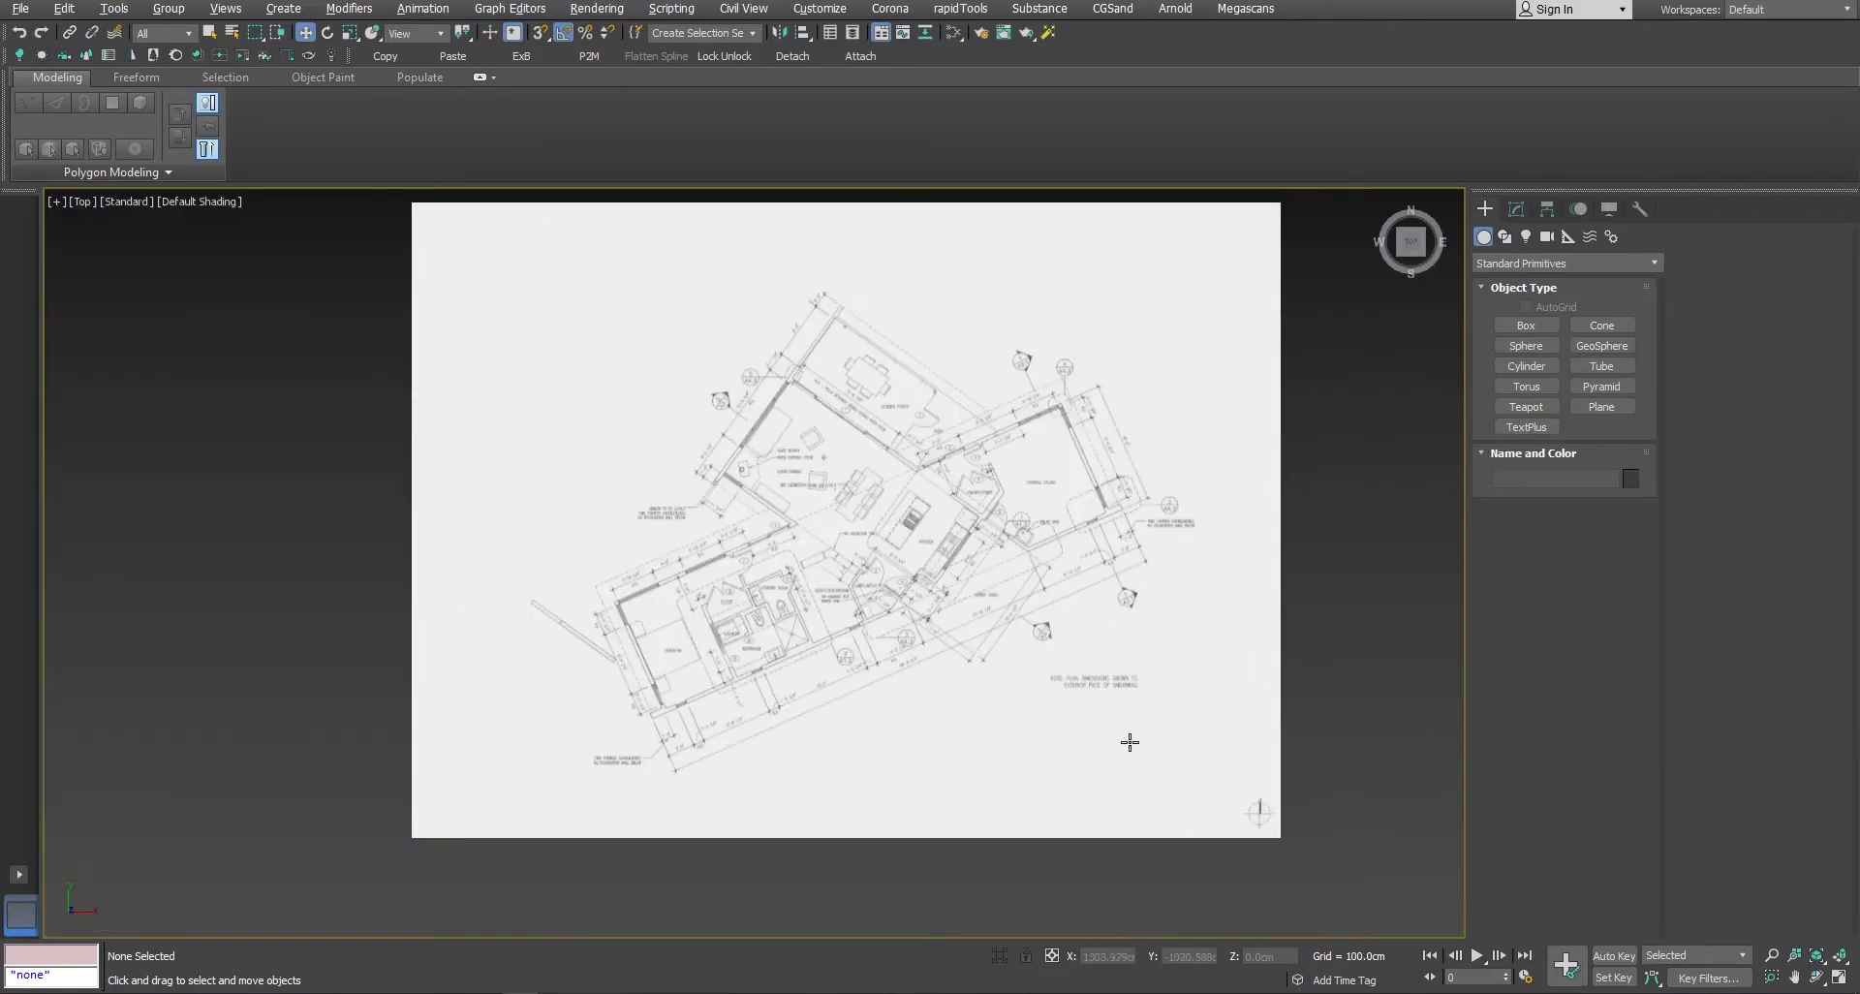
pyautogui.scroll(2, 1130, 740)
pyautogui.scroll(3, 868, 752)
pyautogui.scroll(-3, 731, 710)
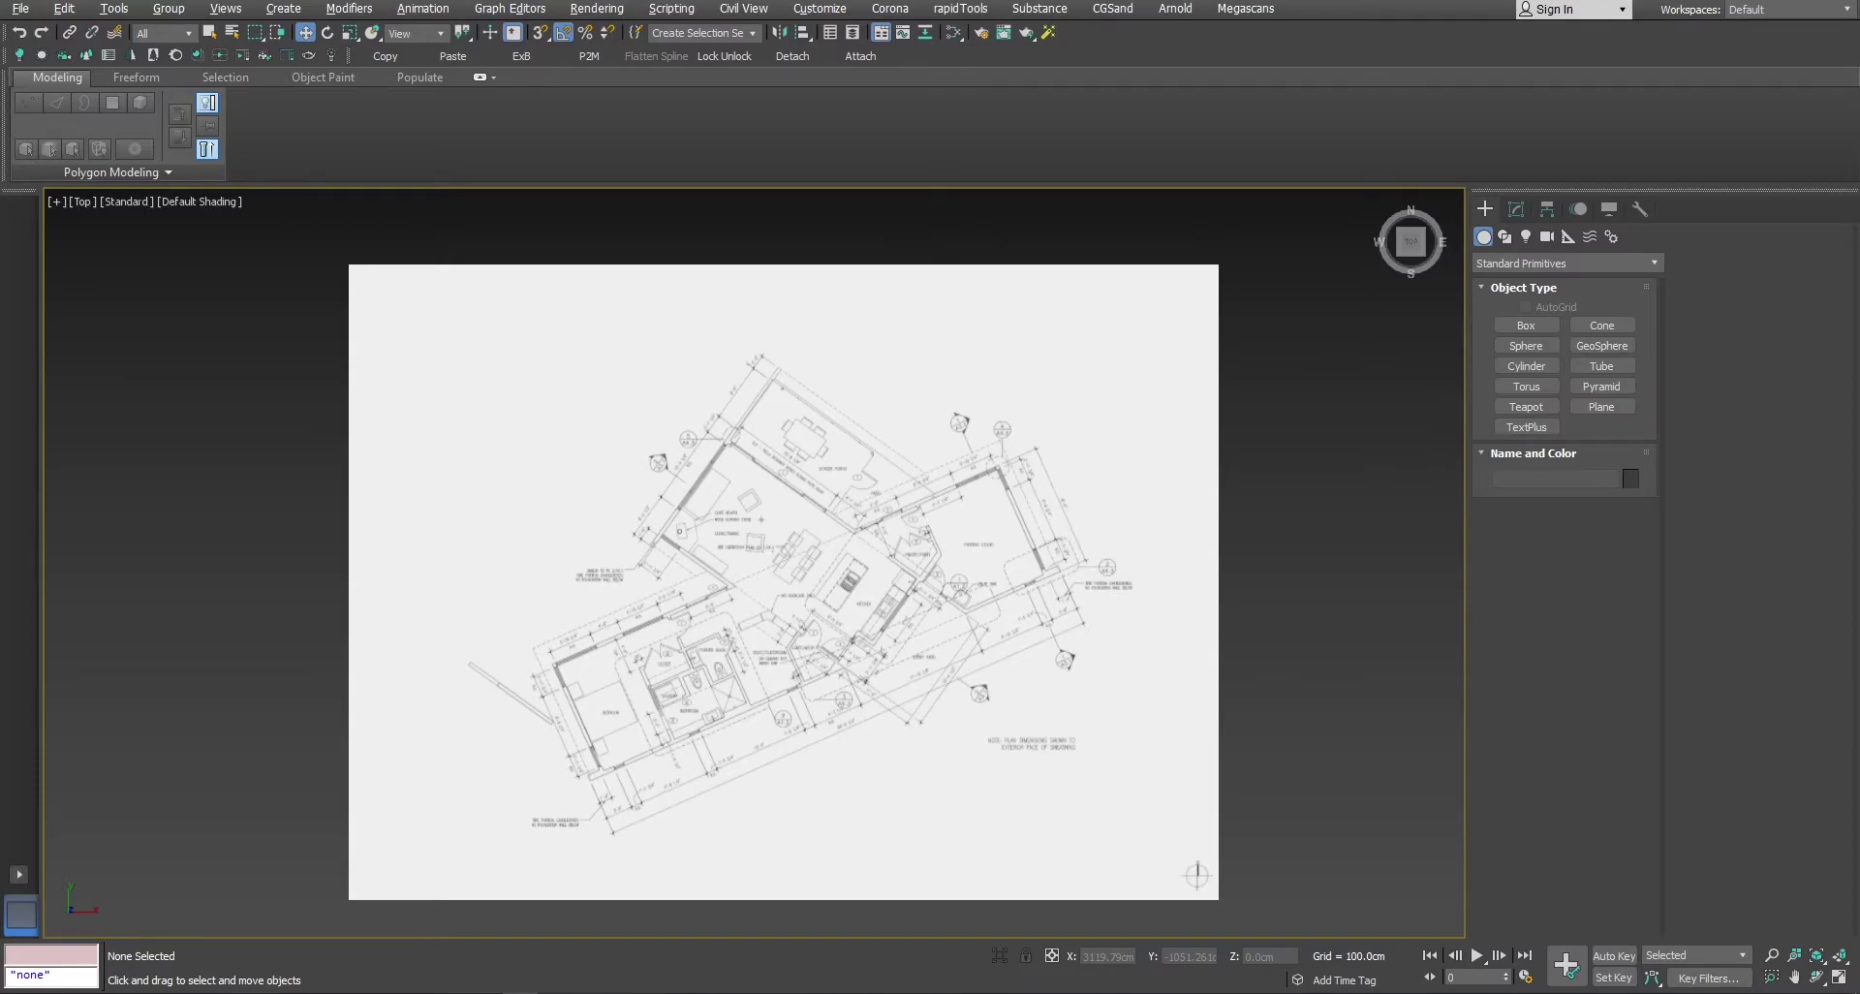
# Try rotating the floor plan plane -25 degrees about Z to level the two long wings
pyautogui.click(1005, 578)
pyautogui.press('e')
pyautogui.moveTo(840, 539); pyautogui.dragTo(870, 539)
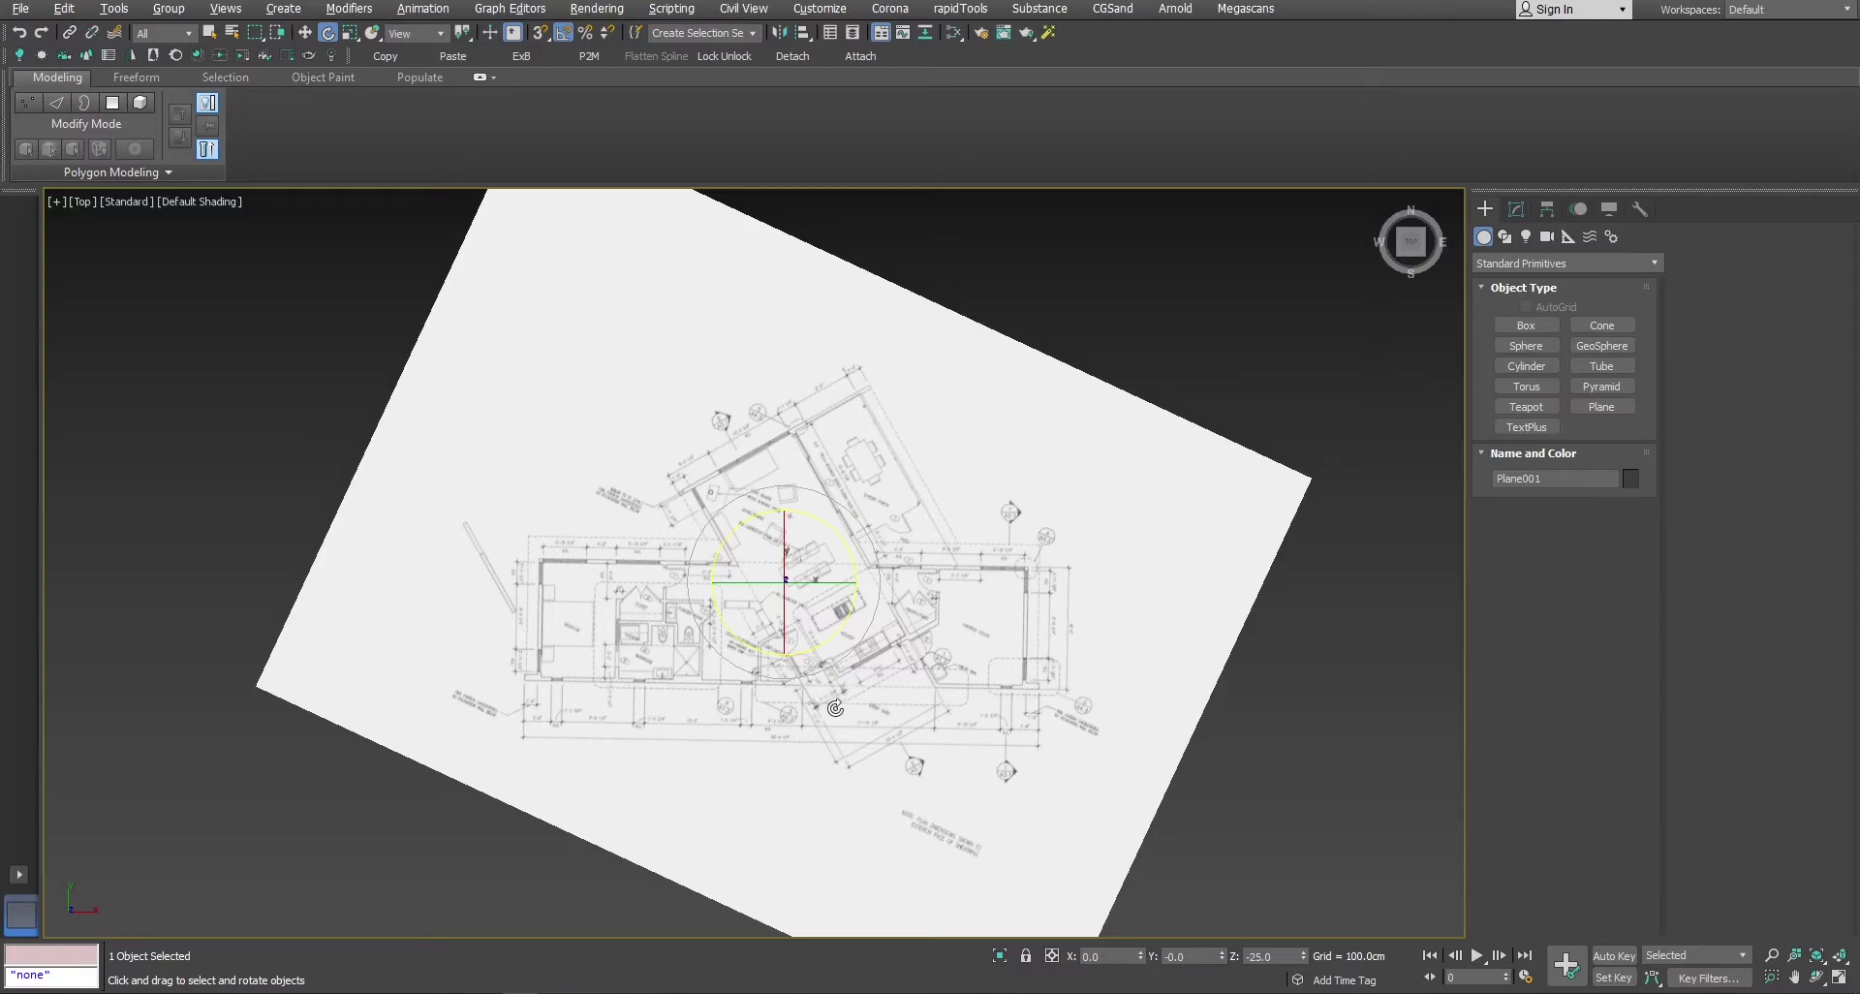
pyautogui.hotkey('ctrl', 'z')
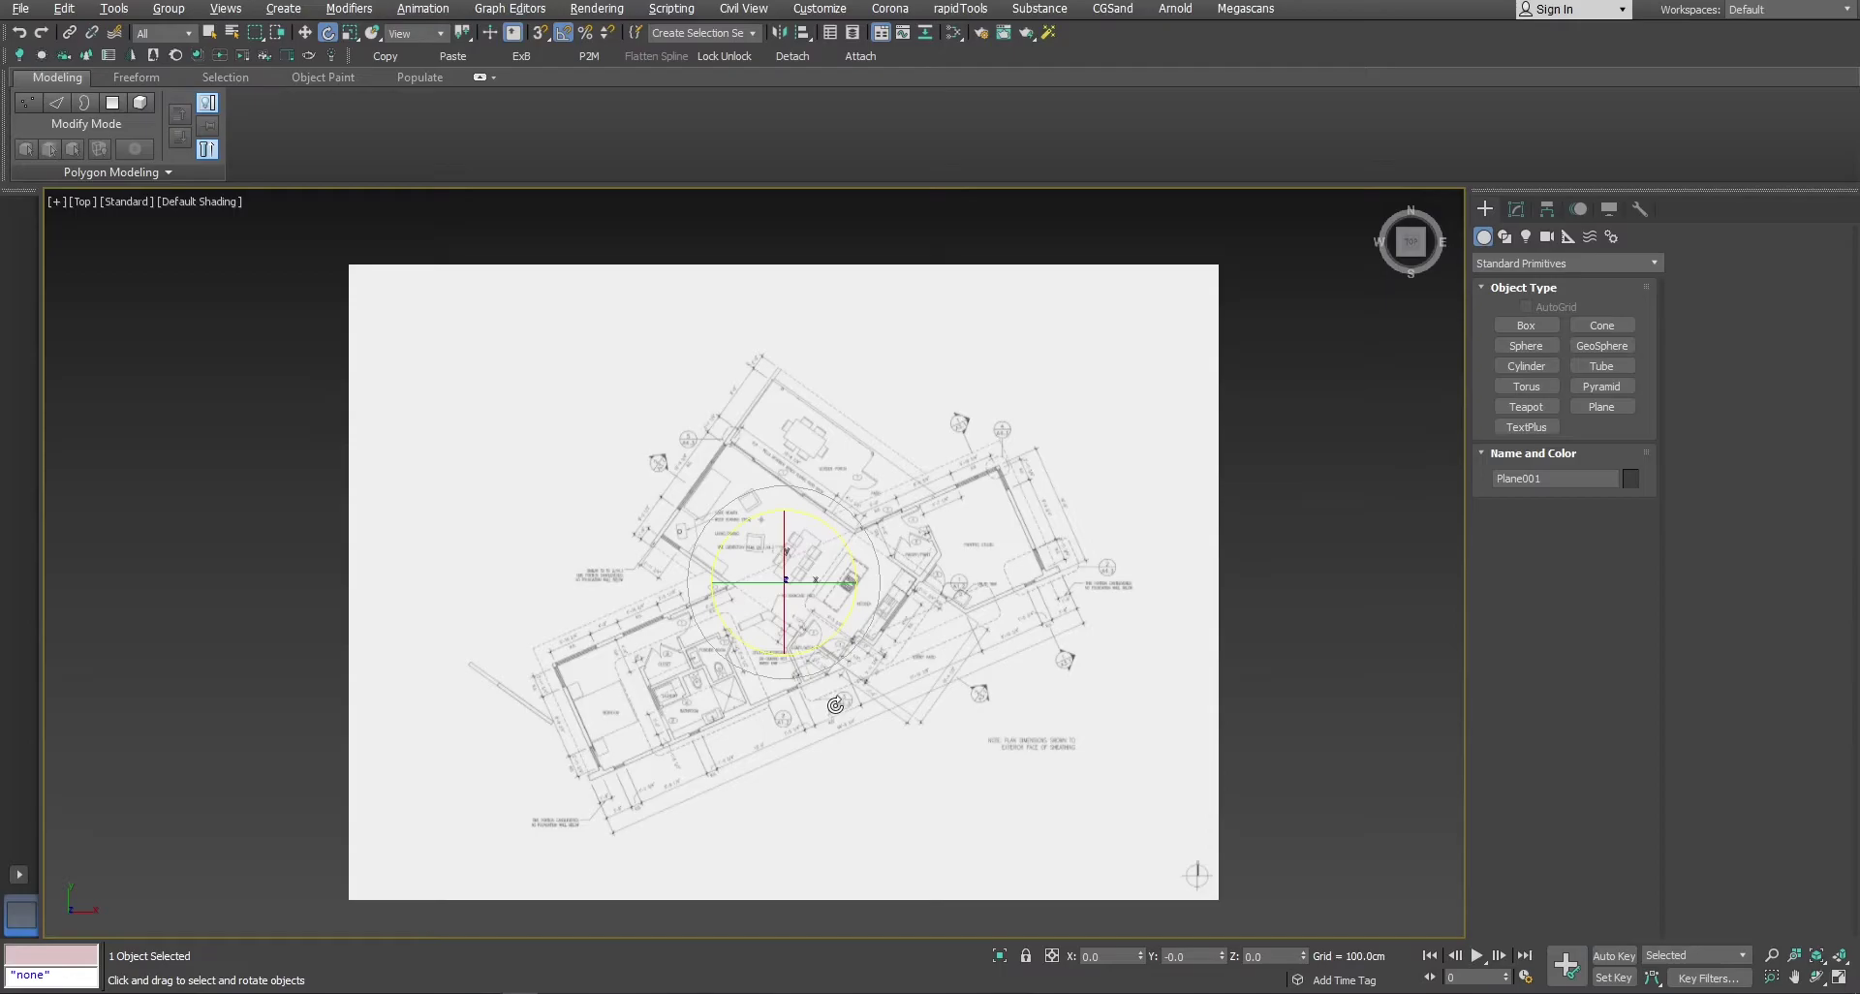
pyautogui.click(1312, 632)
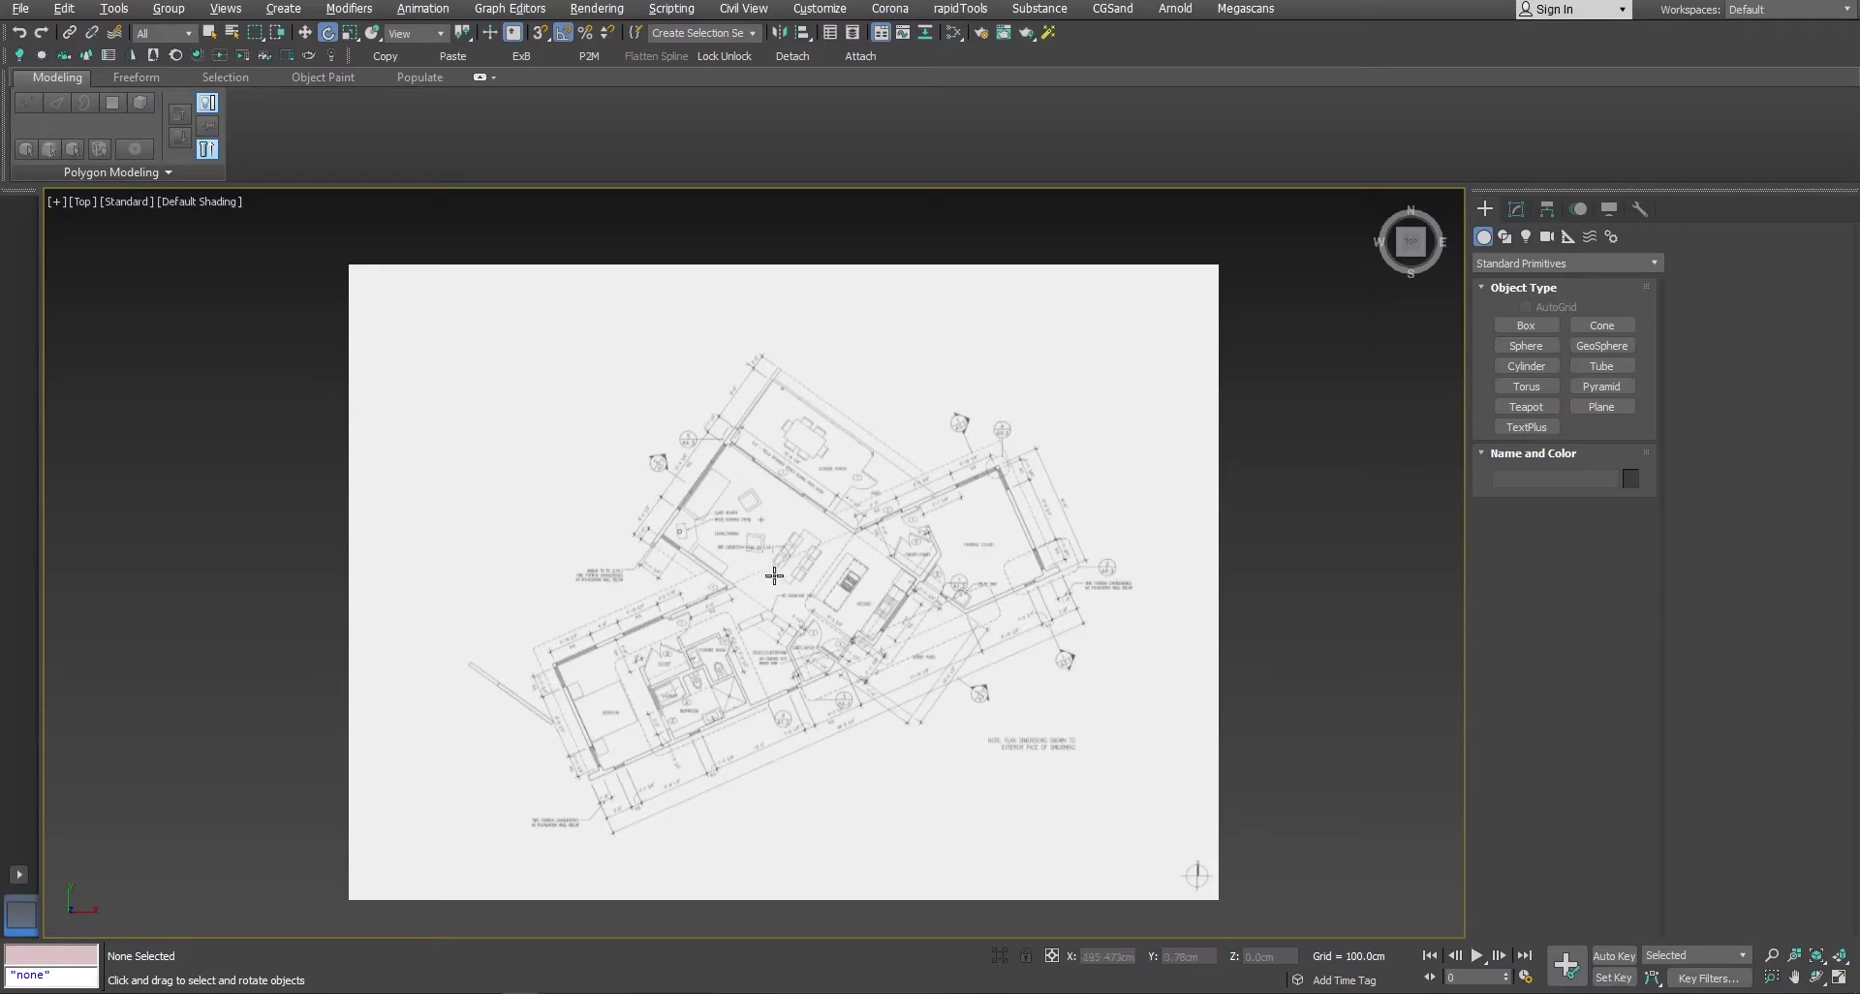
# Create a box about 94 × 104 × 154 cm over the kitchen counter near the sink
pyautogui.scroll(5, 756, 585)
pyautogui.moveTo(1177, 654); pyautogui.dragTo(968, 594, button='middle')
pyautogui.rightClick(966, 585)
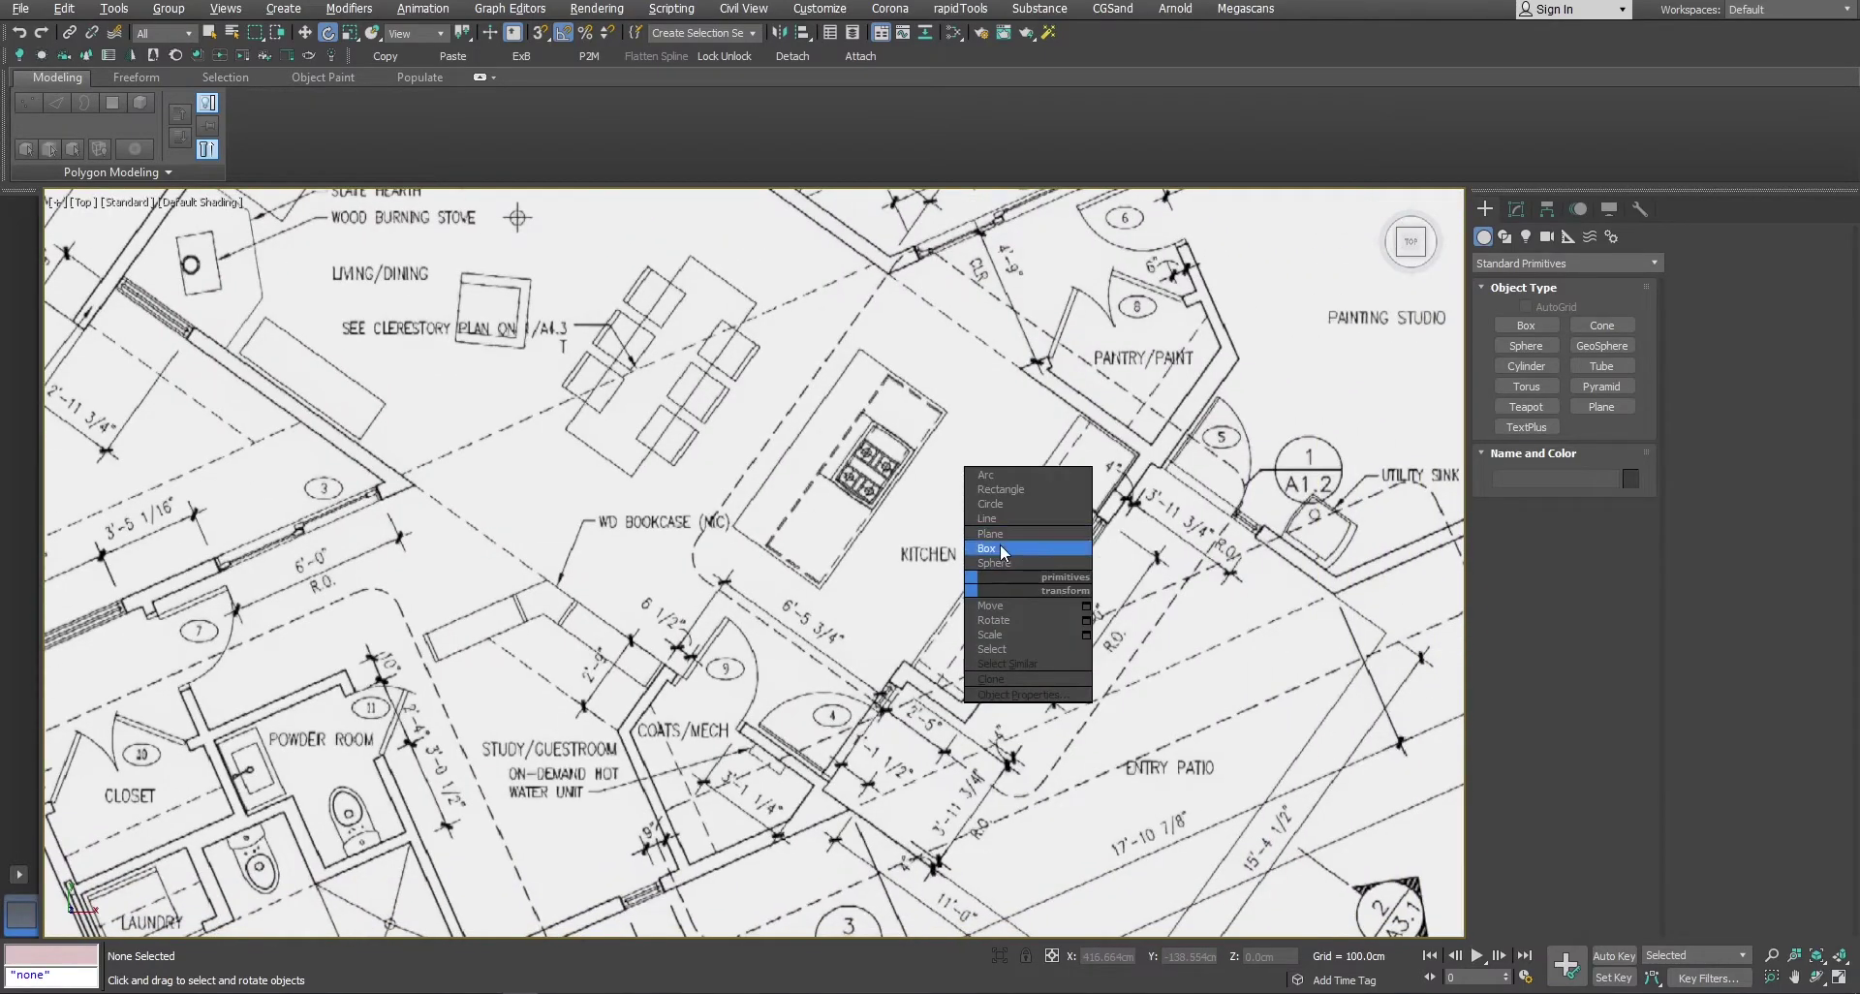
pyautogui.click(987, 548)
pyautogui.moveTo(918, 662); pyautogui.dragTo(1010, 580)
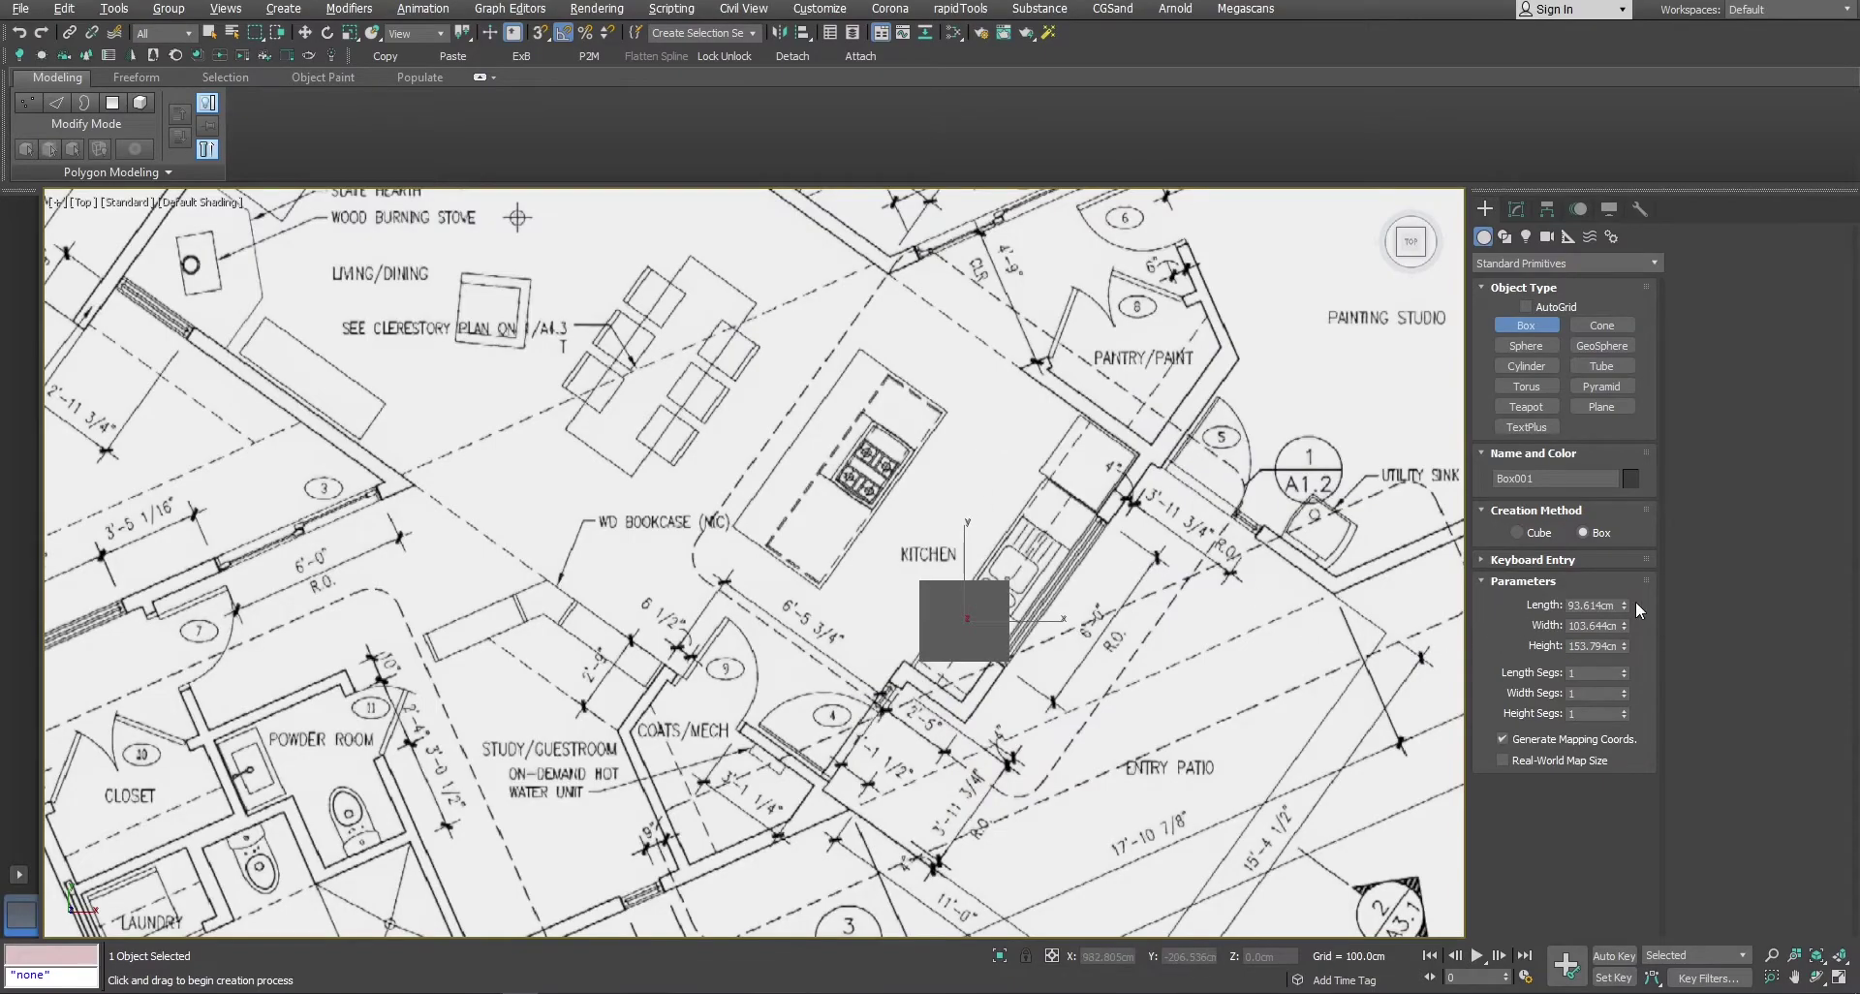
# Set the box's length, width and height to 60 cm each
pyautogui.doubleClick(1594, 604)
pyautogui.write('60')
pyautogui.press('Tab')
pyautogui.write('60')
pyautogui.press('Tab')
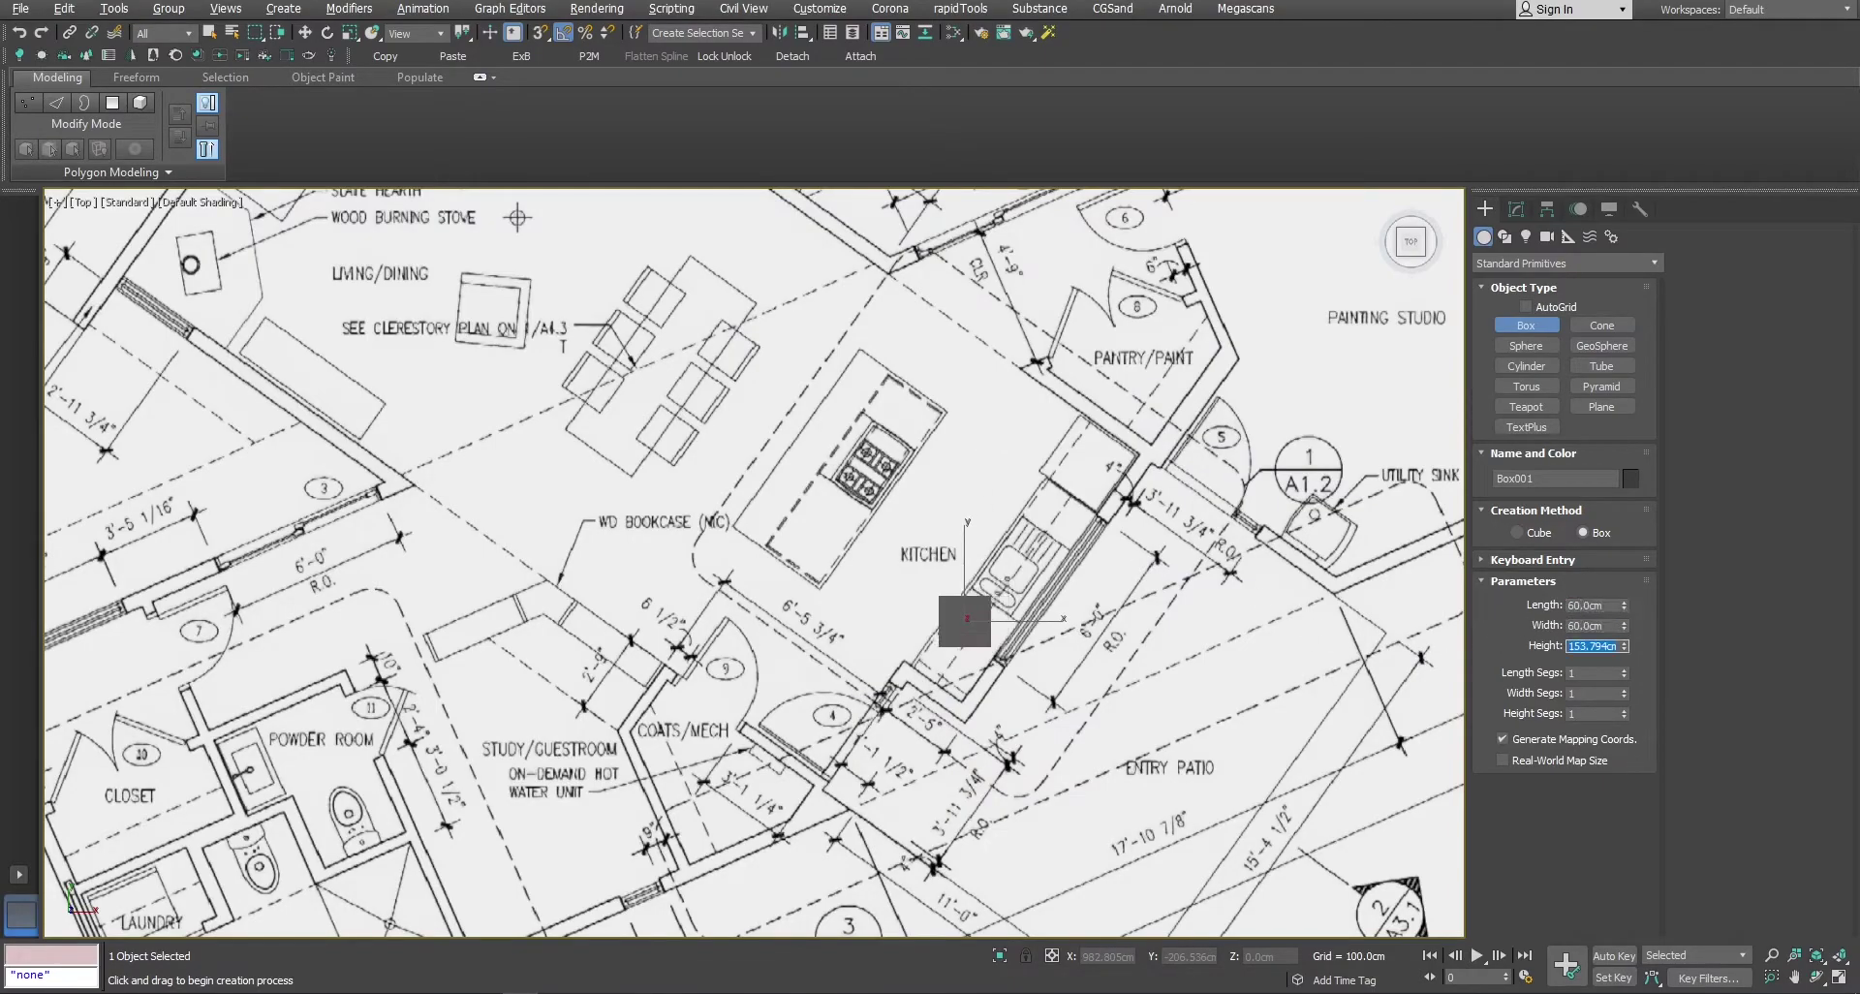
pyautogui.write('60')
pyautogui.press('Return')
# Compare the box with the kitchen counter's depth on the plan and delete it
pyautogui.press('w')
pyautogui.scroll(5, 1071, 669)
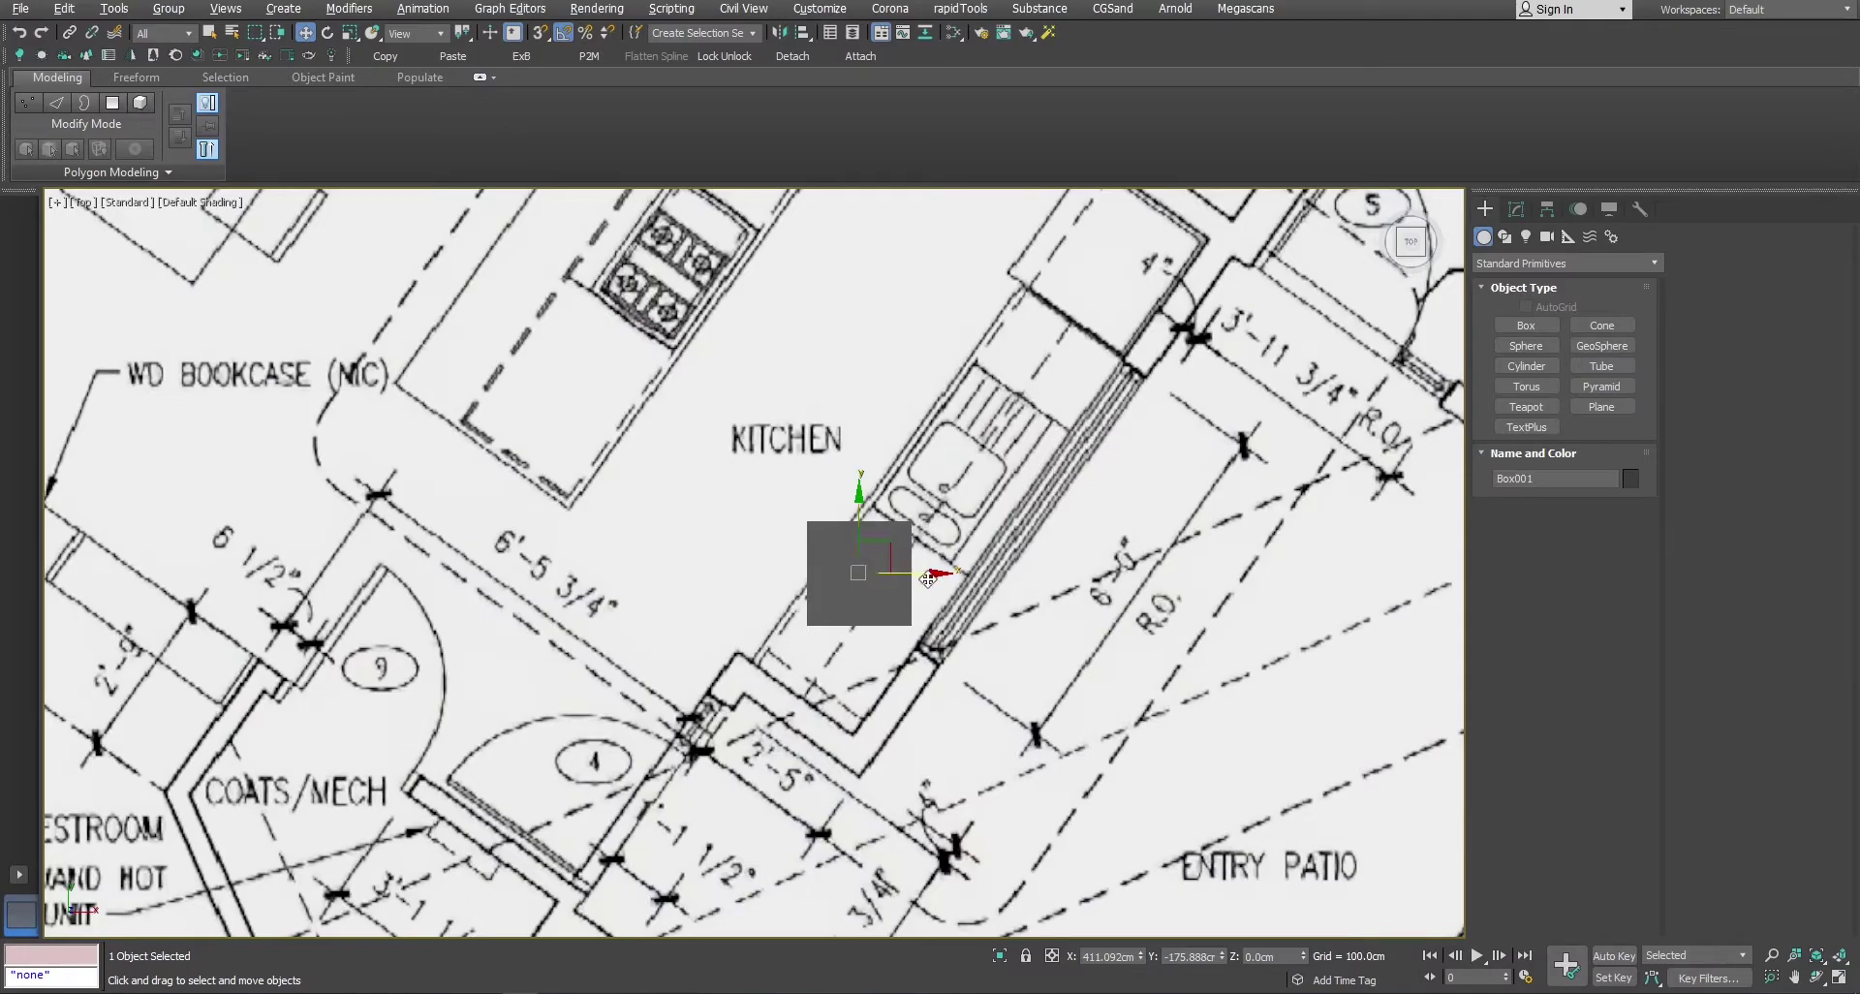
pyautogui.scroll(-2, 928, 576)
pyautogui.press('Delete')
# Draw an open three-sided orthogonal spline below the plan, with parallel sides about 522 cm and 588 cm long
pyautogui.moveTo(731, 594); pyautogui.dragTo(1053, 459, button='middle')
pyautogui.scroll(-3, 1052, 459)
pyautogui.moveTo(533, 604); pyautogui.dragTo(718, 461, button='middle')
pyautogui.scroll(3, 724, 516)
pyautogui.scroll(-2, 656, 445)
pyautogui.rightClick(740, 467)
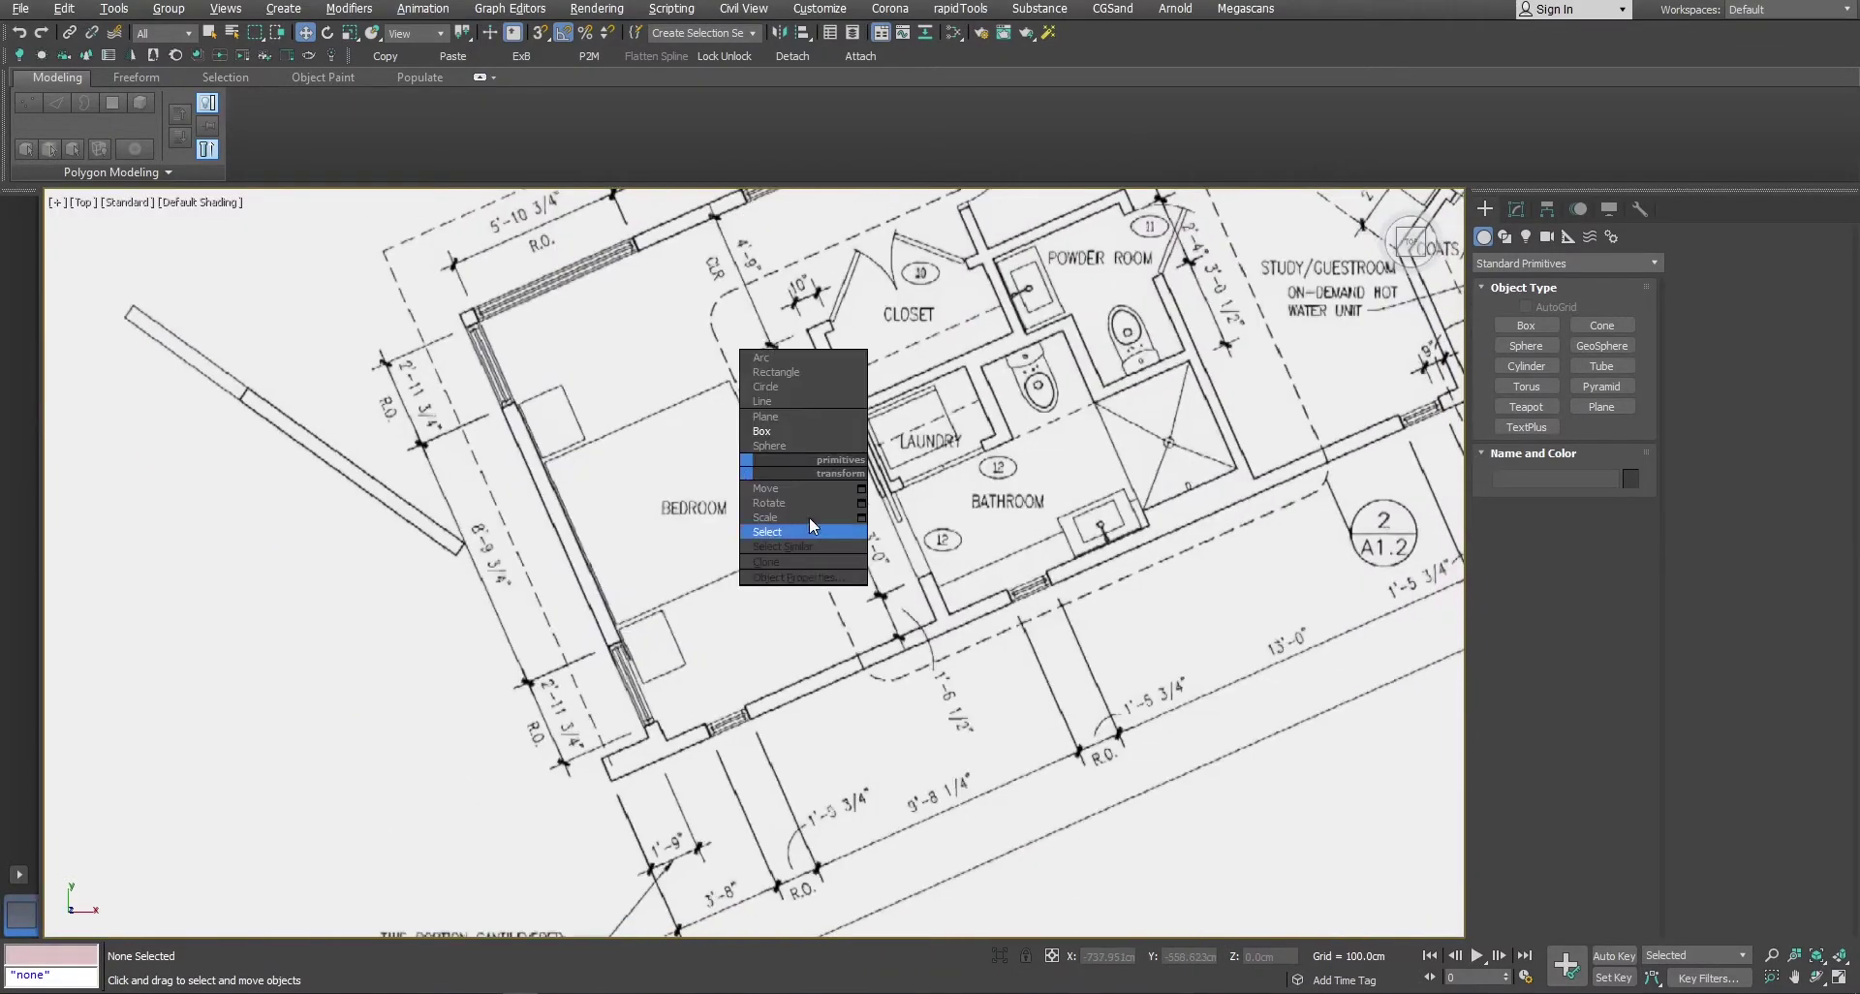
pyautogui.click(772, 405)
pyautogui.scroll(-1, 901, 588)
pyautogui.moveTo(902, 588); pyautogui.dragTo(904, 313, button='middle')
pyautogui.scroll(-1, 904, 313)
pyautogui.scroll(-2, 804, 576)
pyautogui.moveTo(794, 597); pyautogui.dragTo(817, 383, button='middle')
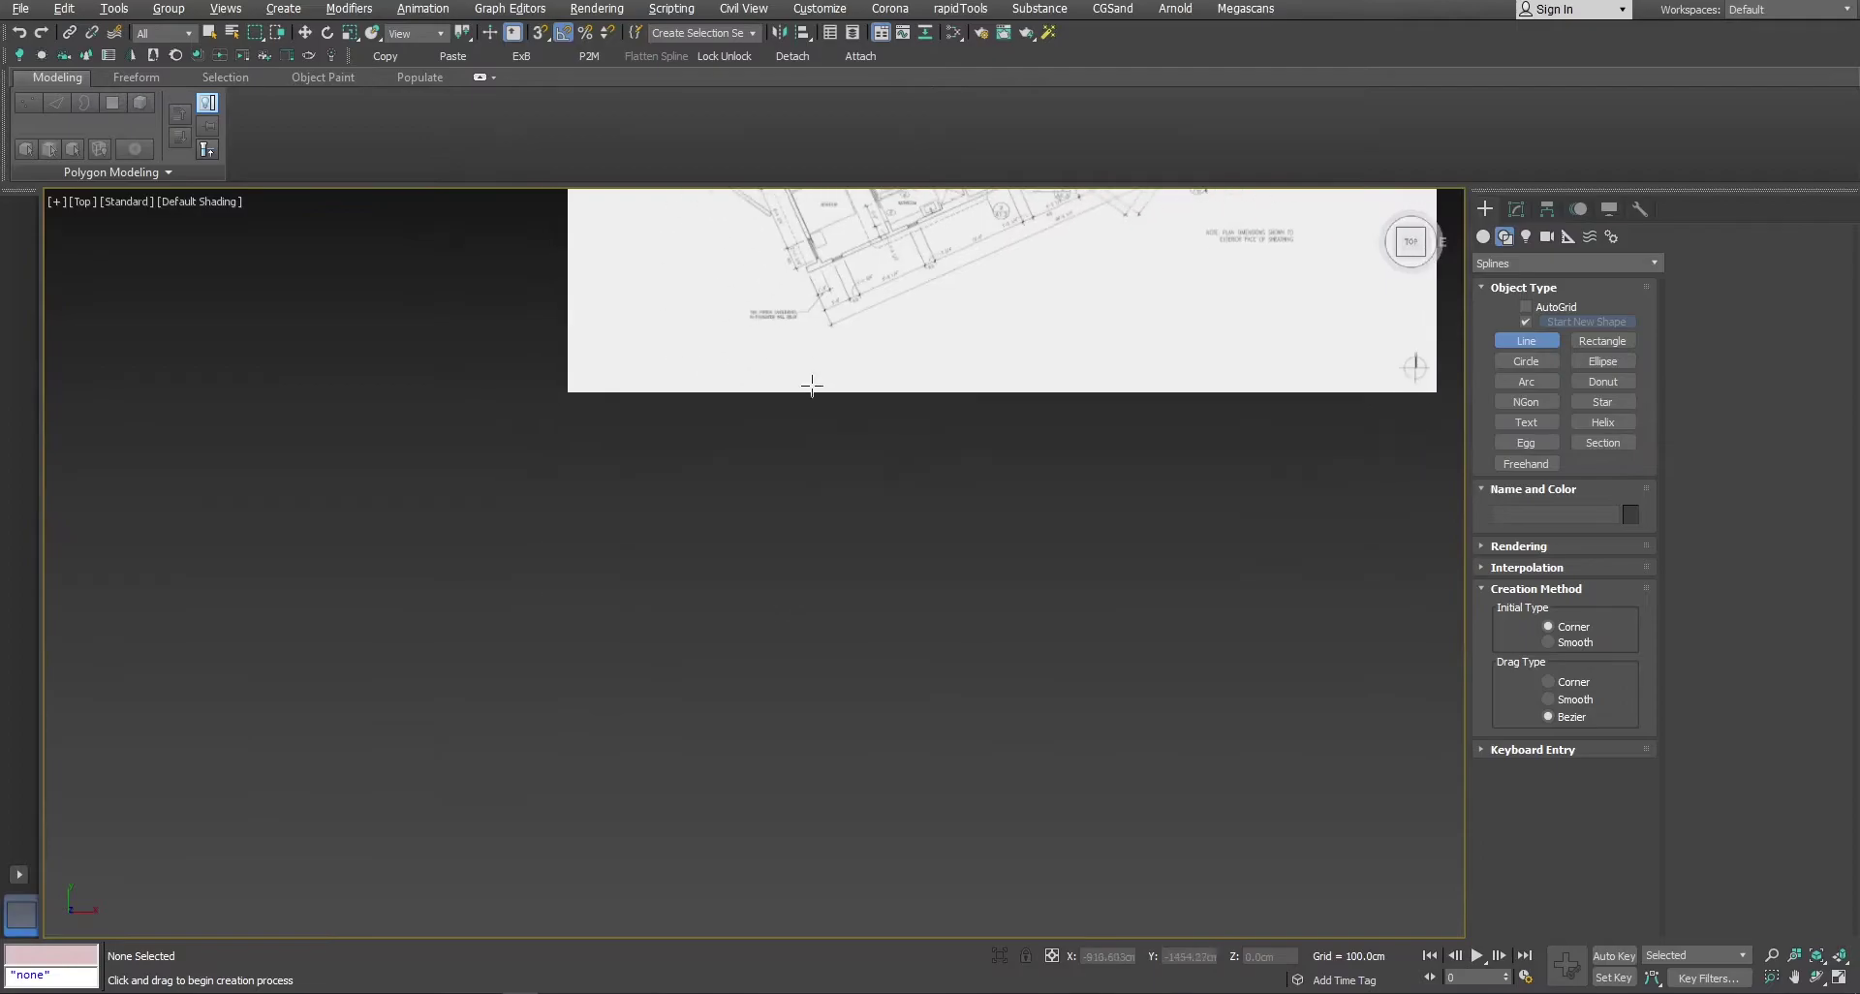
pyautogui.scroll(2, 890, 550)
pyautogui.click(935, 472)
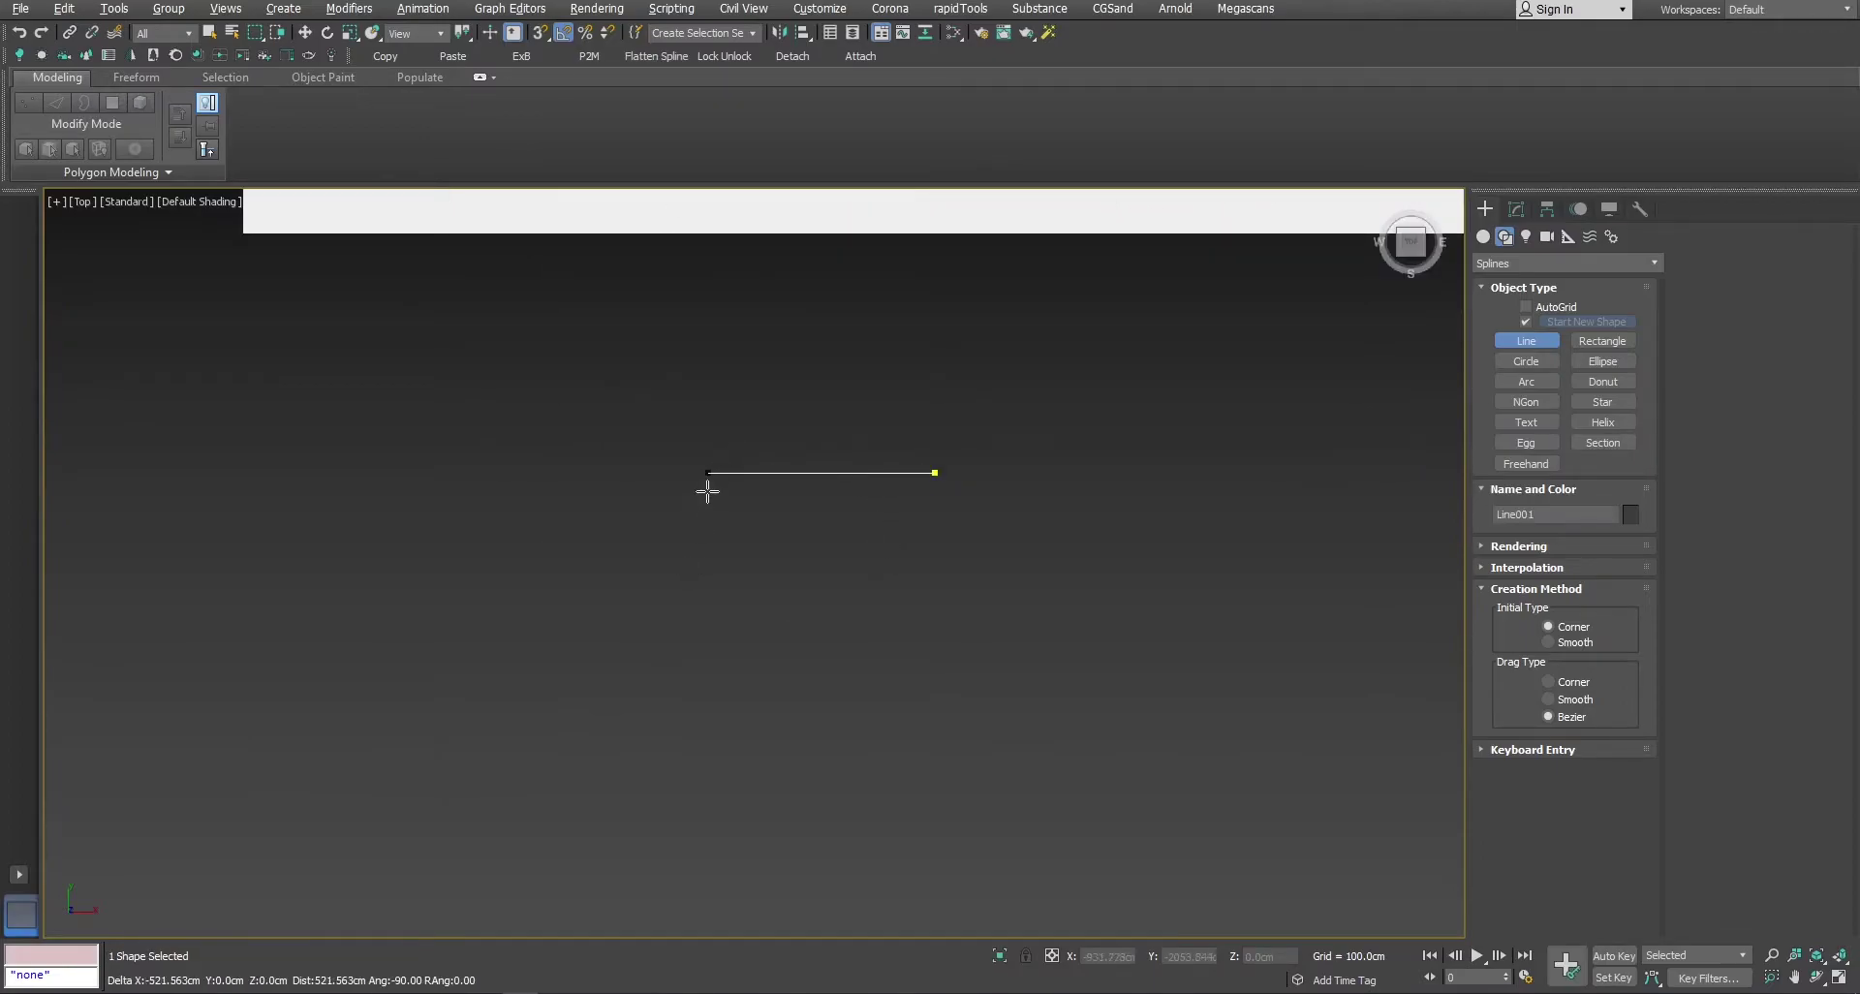
pyautogui.keyDown('shift'); pyautogui.click(708, 488); pyautogui.keyUp('shift')
pyautogui.keyDown('shift'); pyautogui.click(708, 764); pyautogui.keyUp('shift')
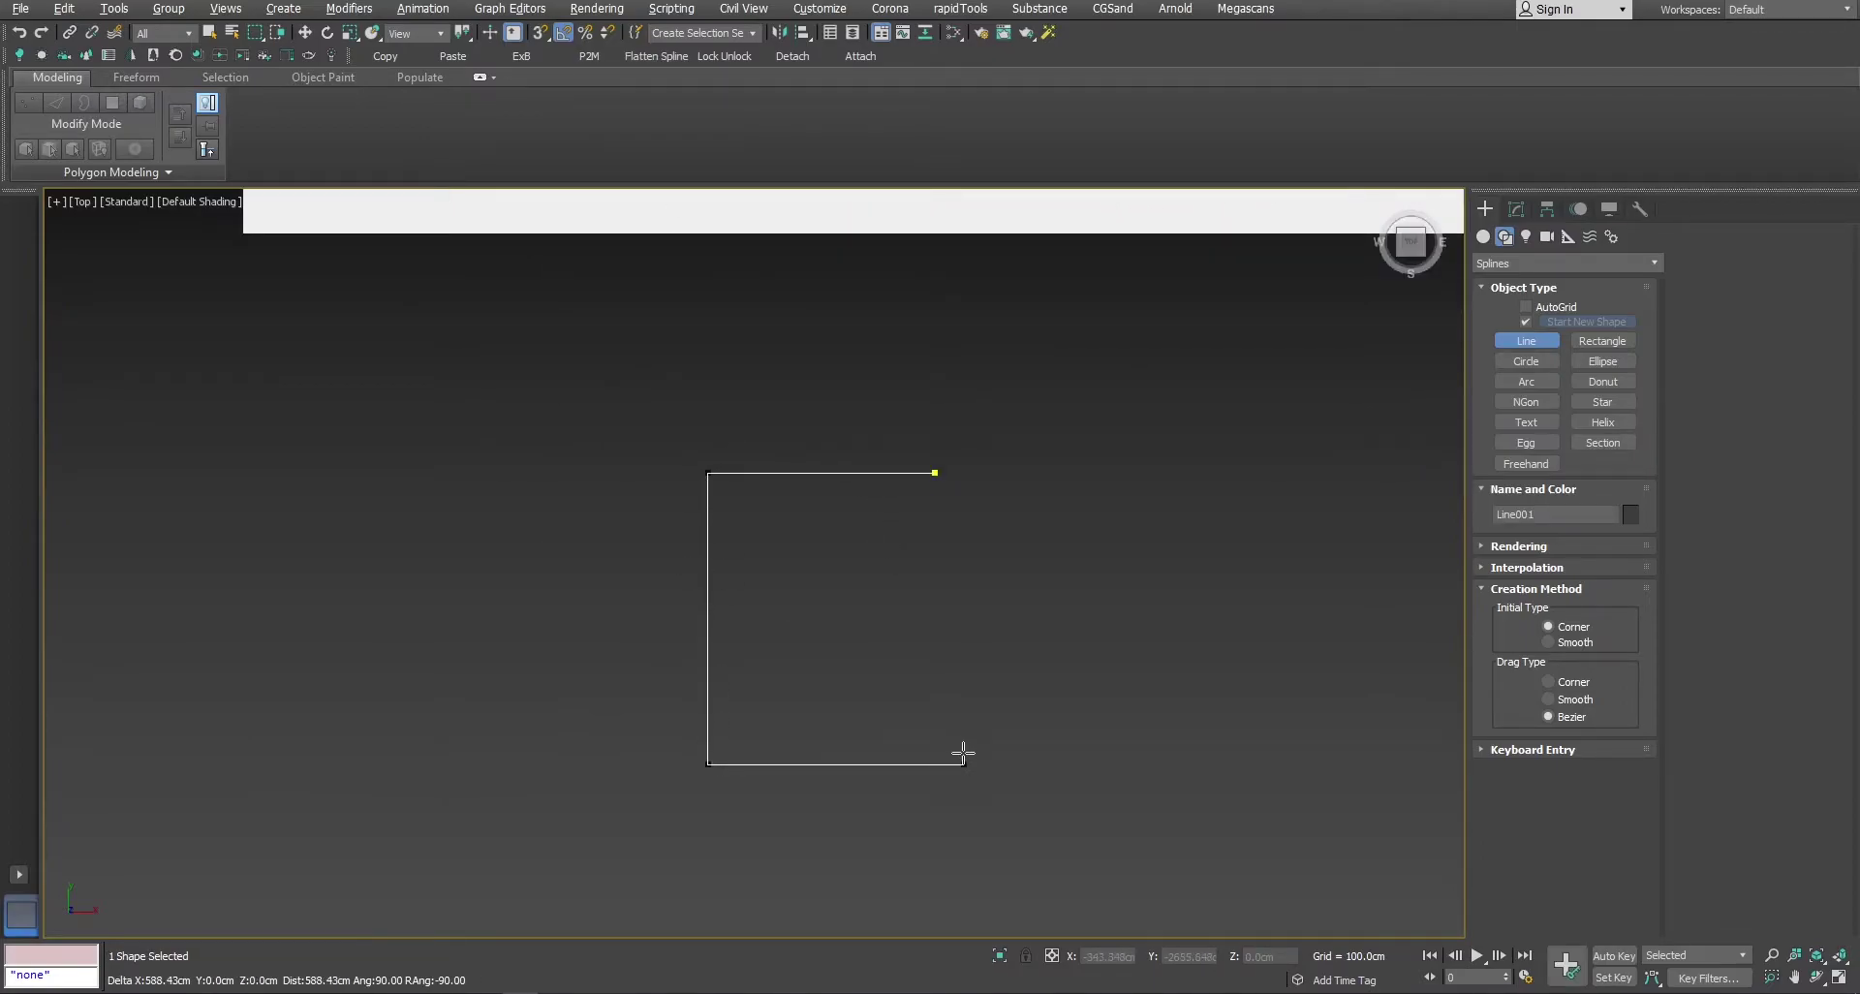
pyautogui.keyDown('shift'); pyautogui.click(967, 758); pyautogui.keyUp('shift')
pyautogui.rightClick(1046, 665)
pyautogui.rightClick(1007, 717)
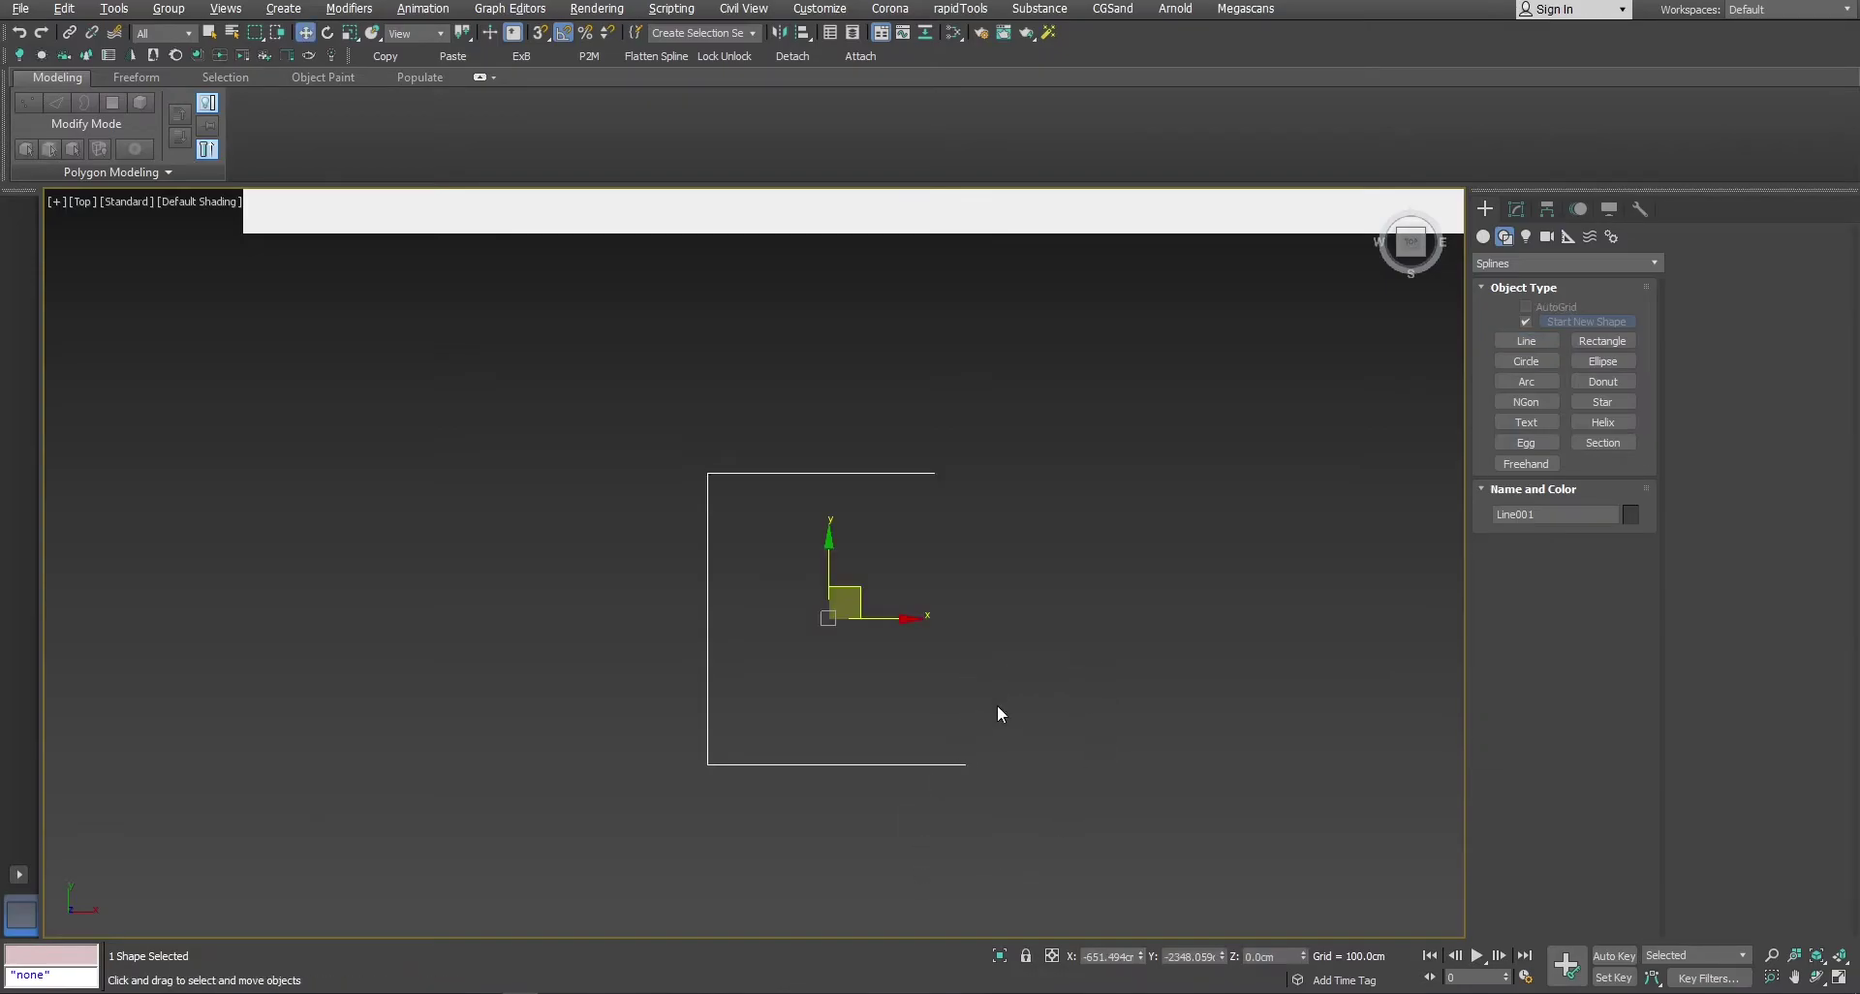
# Try snapping the spline's lower end vertex to the upper end vertex's alignment and undo the changes
pyautogui.press('1')
pyautogui.moveTo(933, 724); pyautogui.dragTo(1010, 801)
pyautogui.press('s')
pyautogui.hotkey('ctrl', 'z')
pyautogui.hotkey('ctrl', 'z')
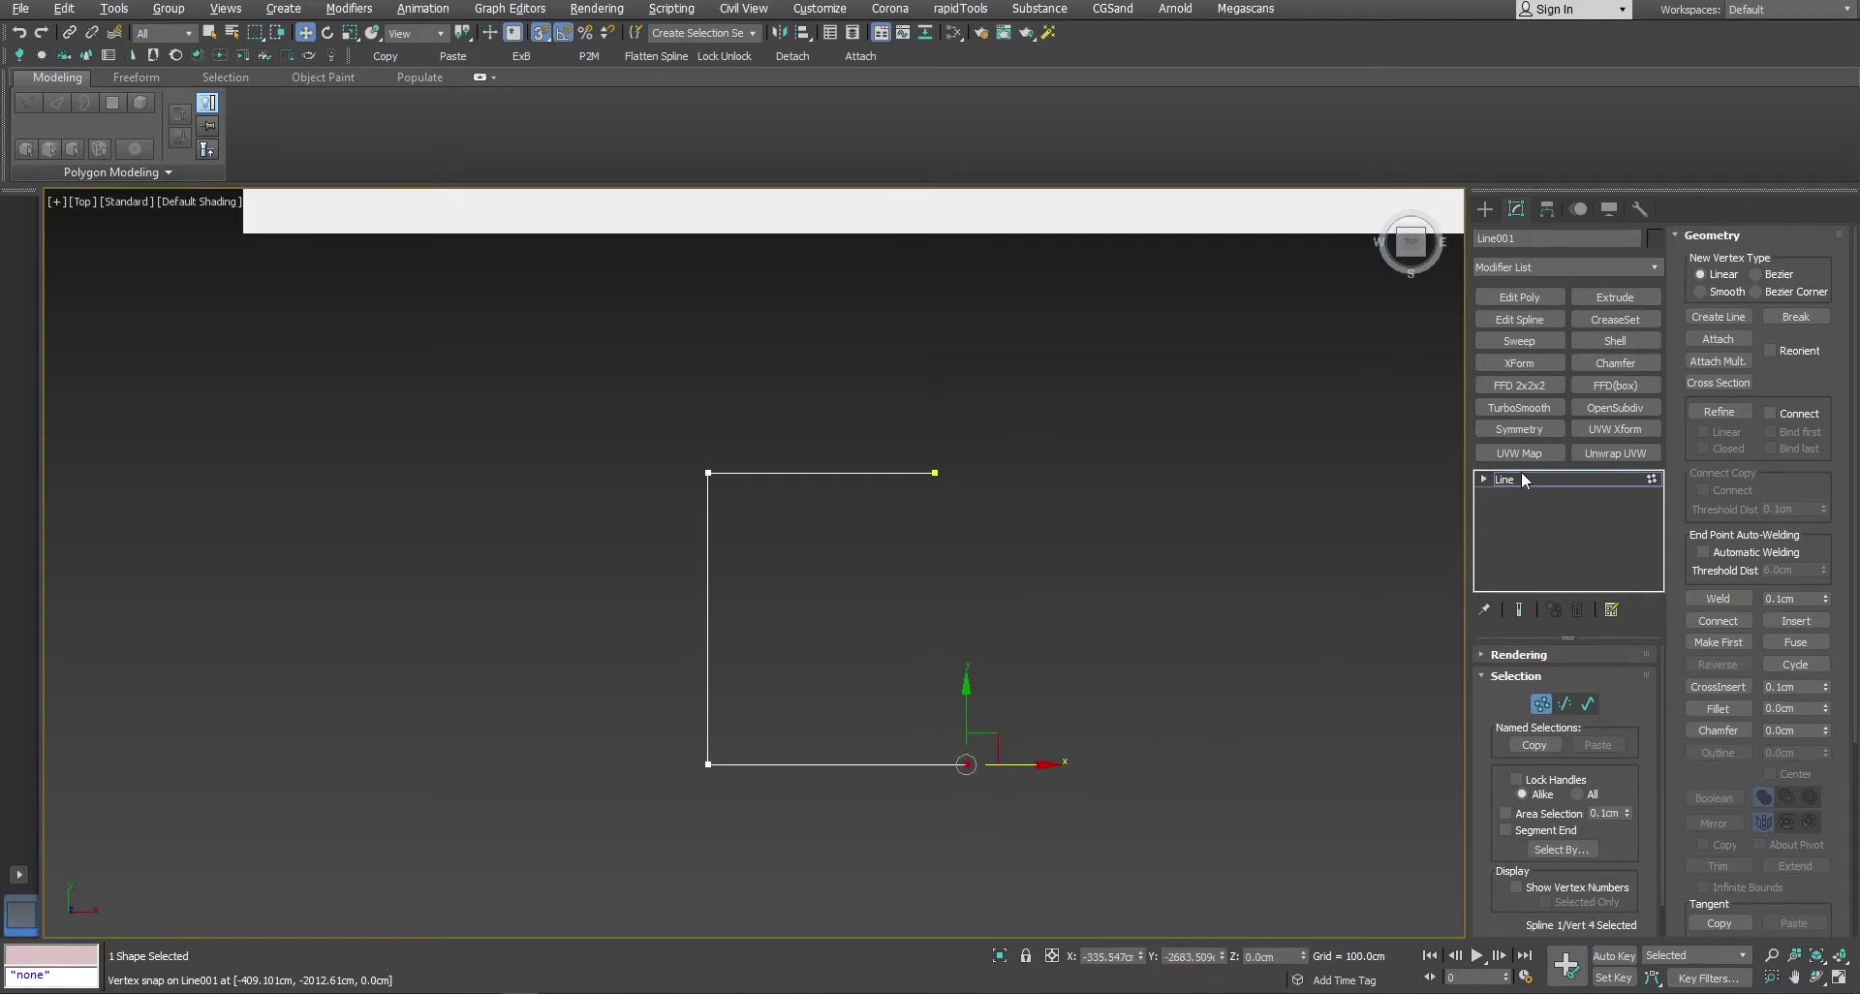
# Rotate the whole spline off-axis and return to moving its vertices
pyautogui.click(1521, 479)
pyautogui.press('e')
pyautogui.moveTo(847, 573); pyautogui.dragTo(865, 536)
pyautogui.press('1')
pyautogui.press('w')
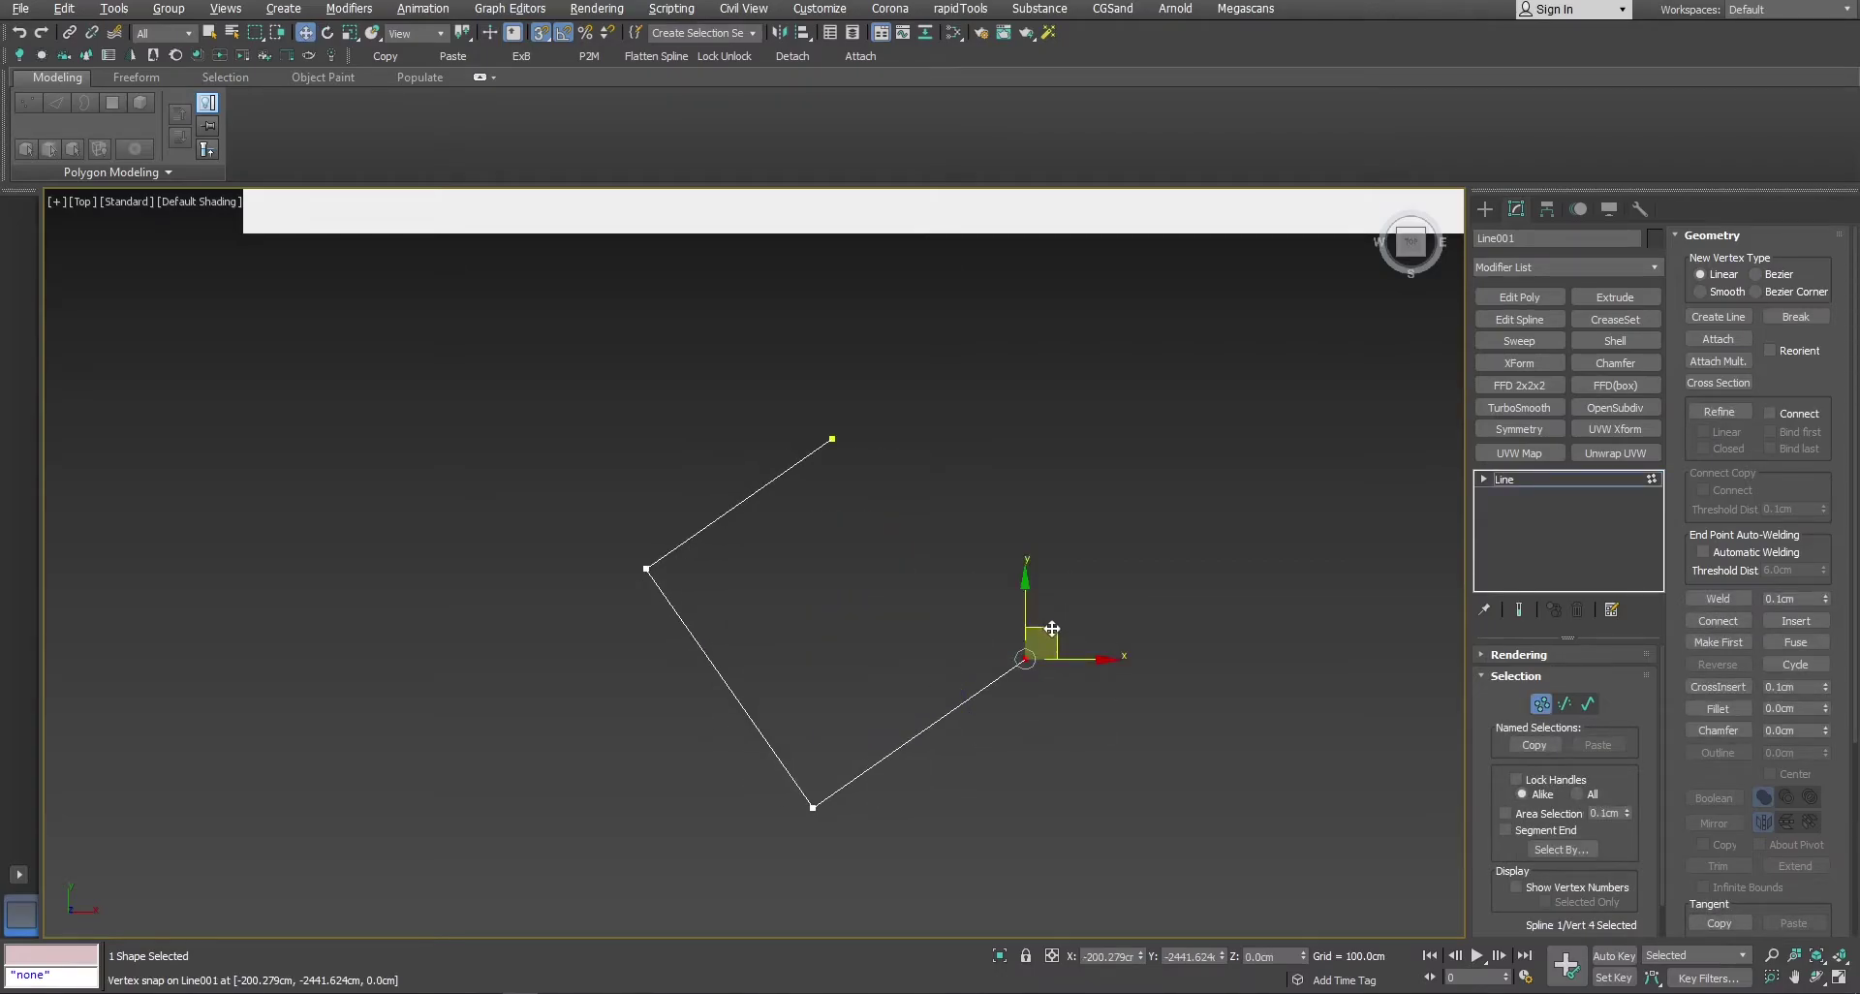
# Try aligning the rotated spline's end vertex freely and along X, undo each move, and leave vertex editing
pyautogui.moveTo(1050, 630); pyautogui.dragTo(938, 543)
pyautogui.hotkey('ctrl', 'z')
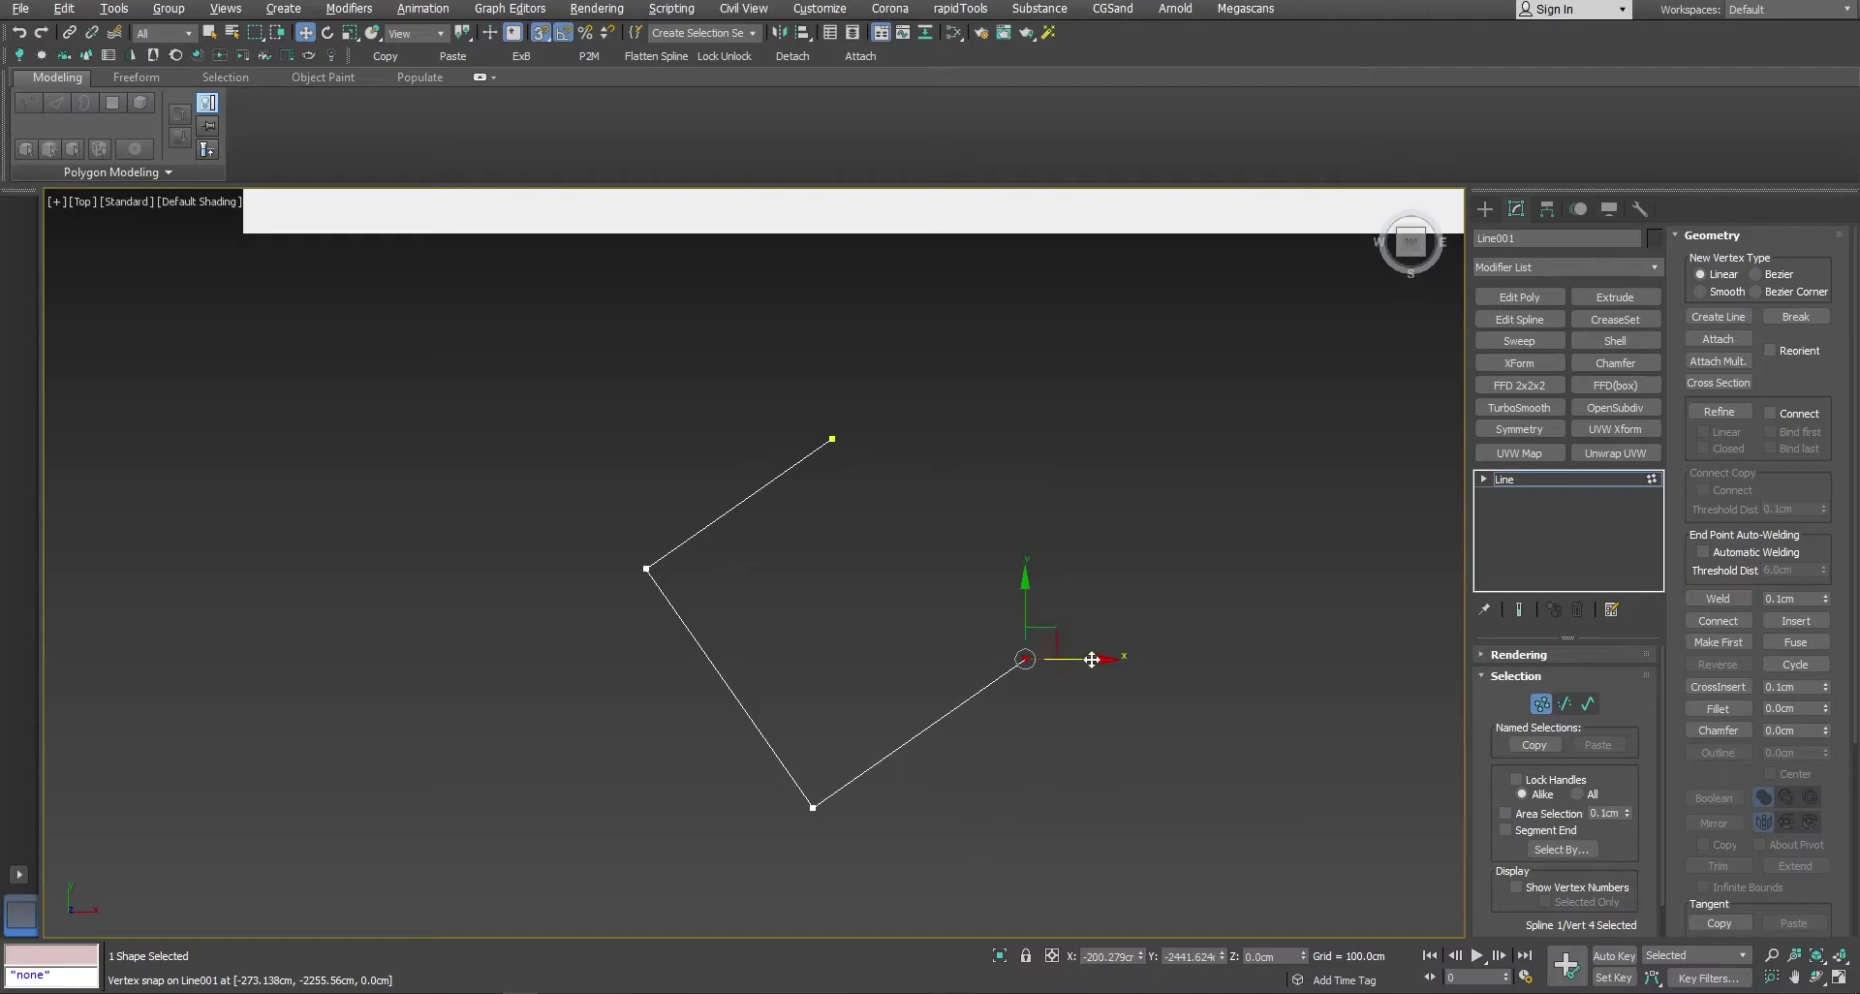
pyautogui.moveTo(1092, 659); pyautogui.dragTo(832, 440)
pyautogui.hotkey('ctrl', 'z')
pyautogui.moveTo(1005, 630); pyautogui.dragTo(903, 669)
pyautogui.hotkey('ctrl', 'z')
pyautogui.click(1505, 480)
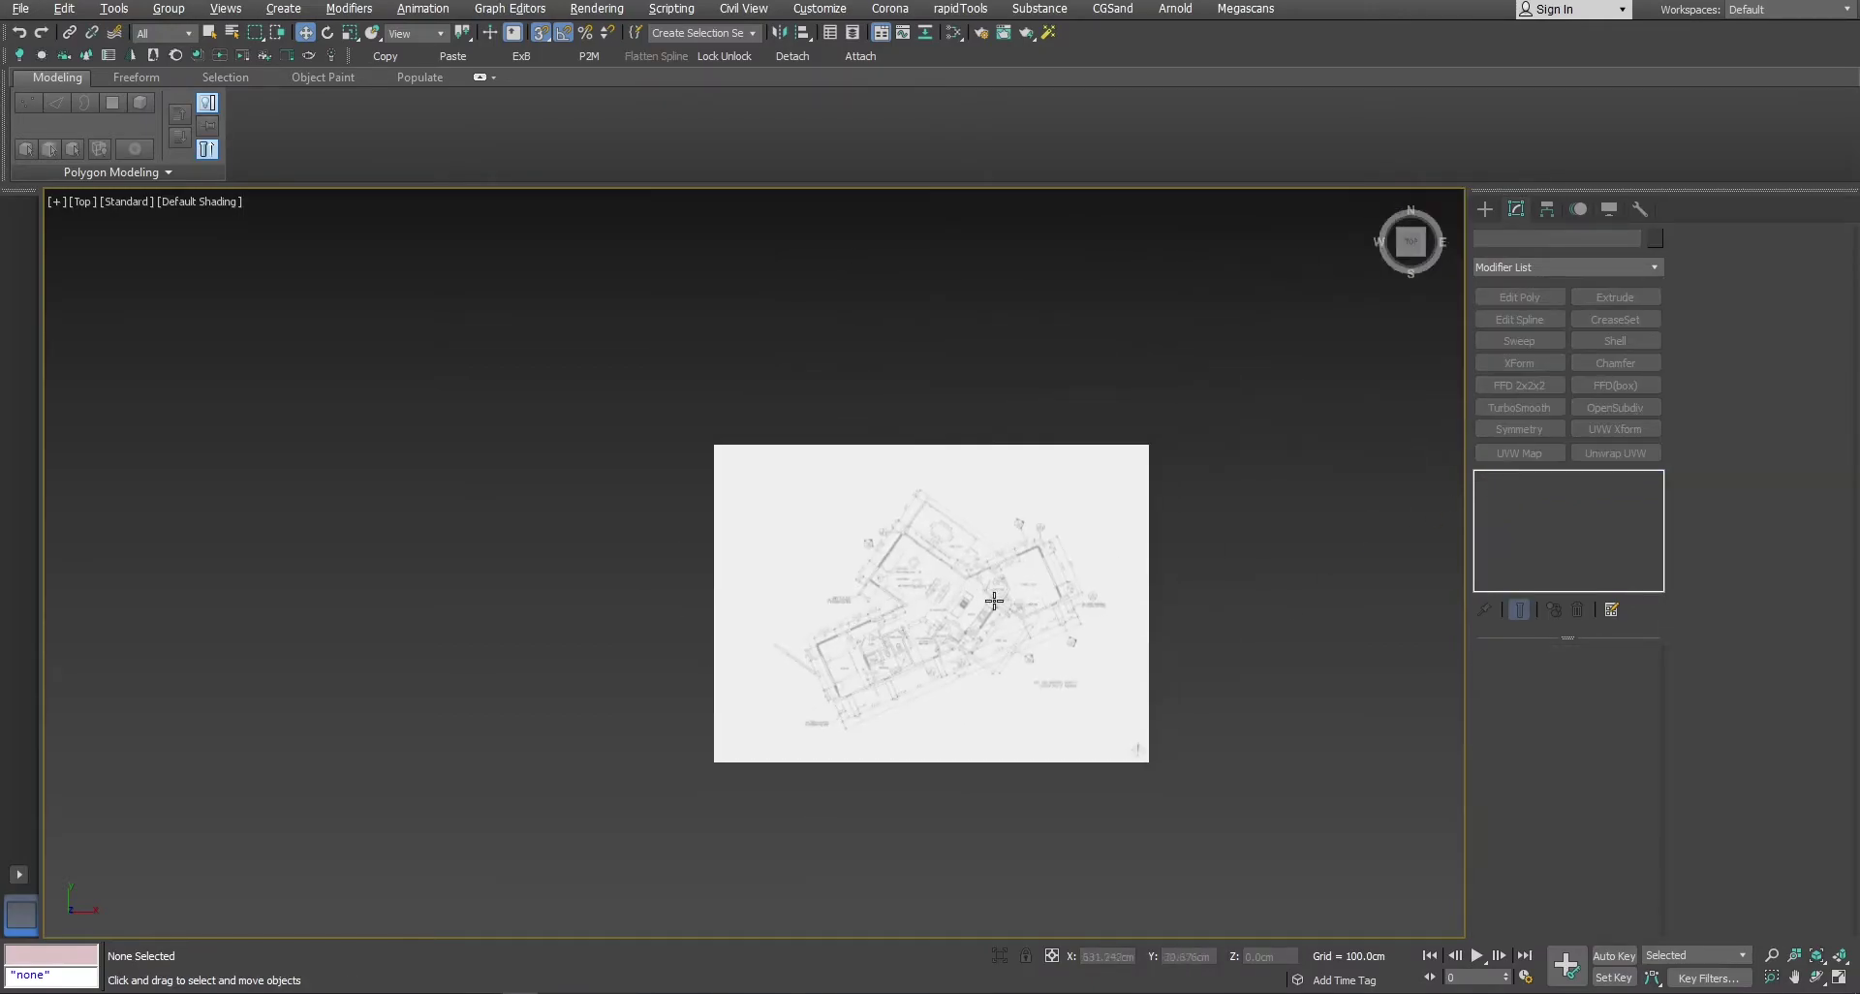
# Examine the plan's exterior wall line from the bedroom's outer corner to the painting studio's outer corner
pyautogui.scroll(4, 994, 601)
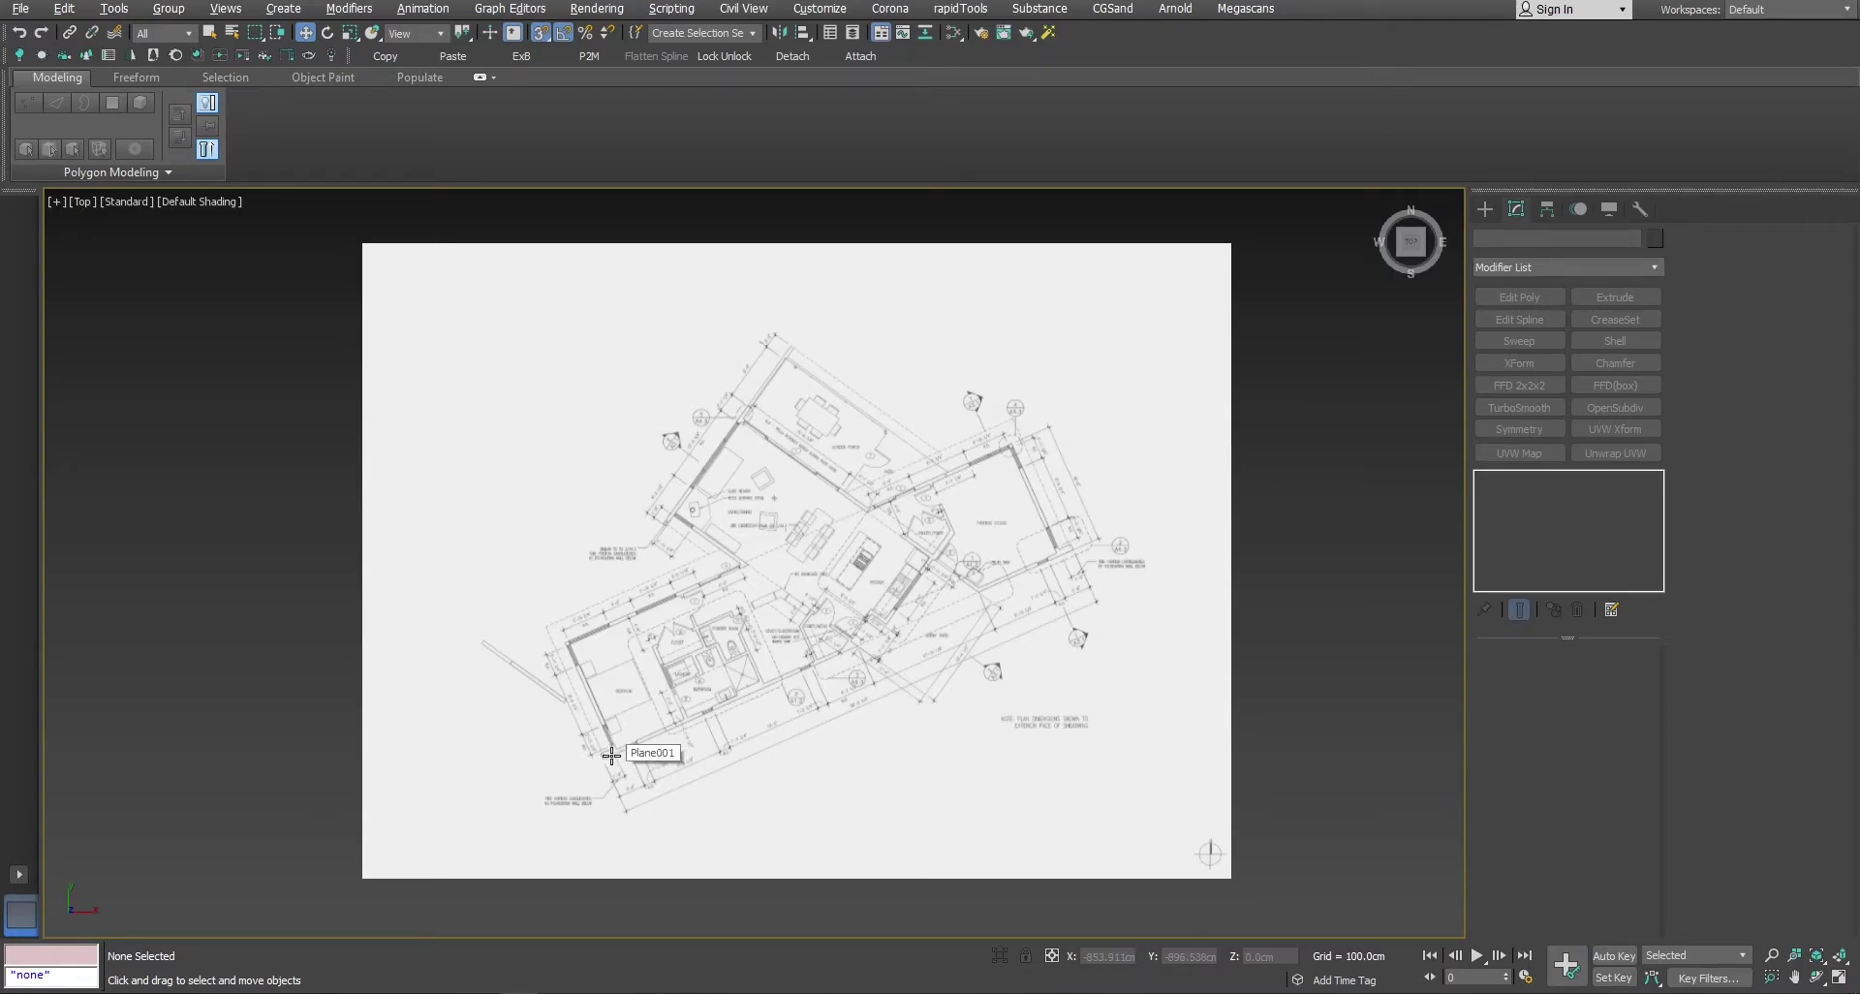
pyautogui.scroll(5, 612, 755)
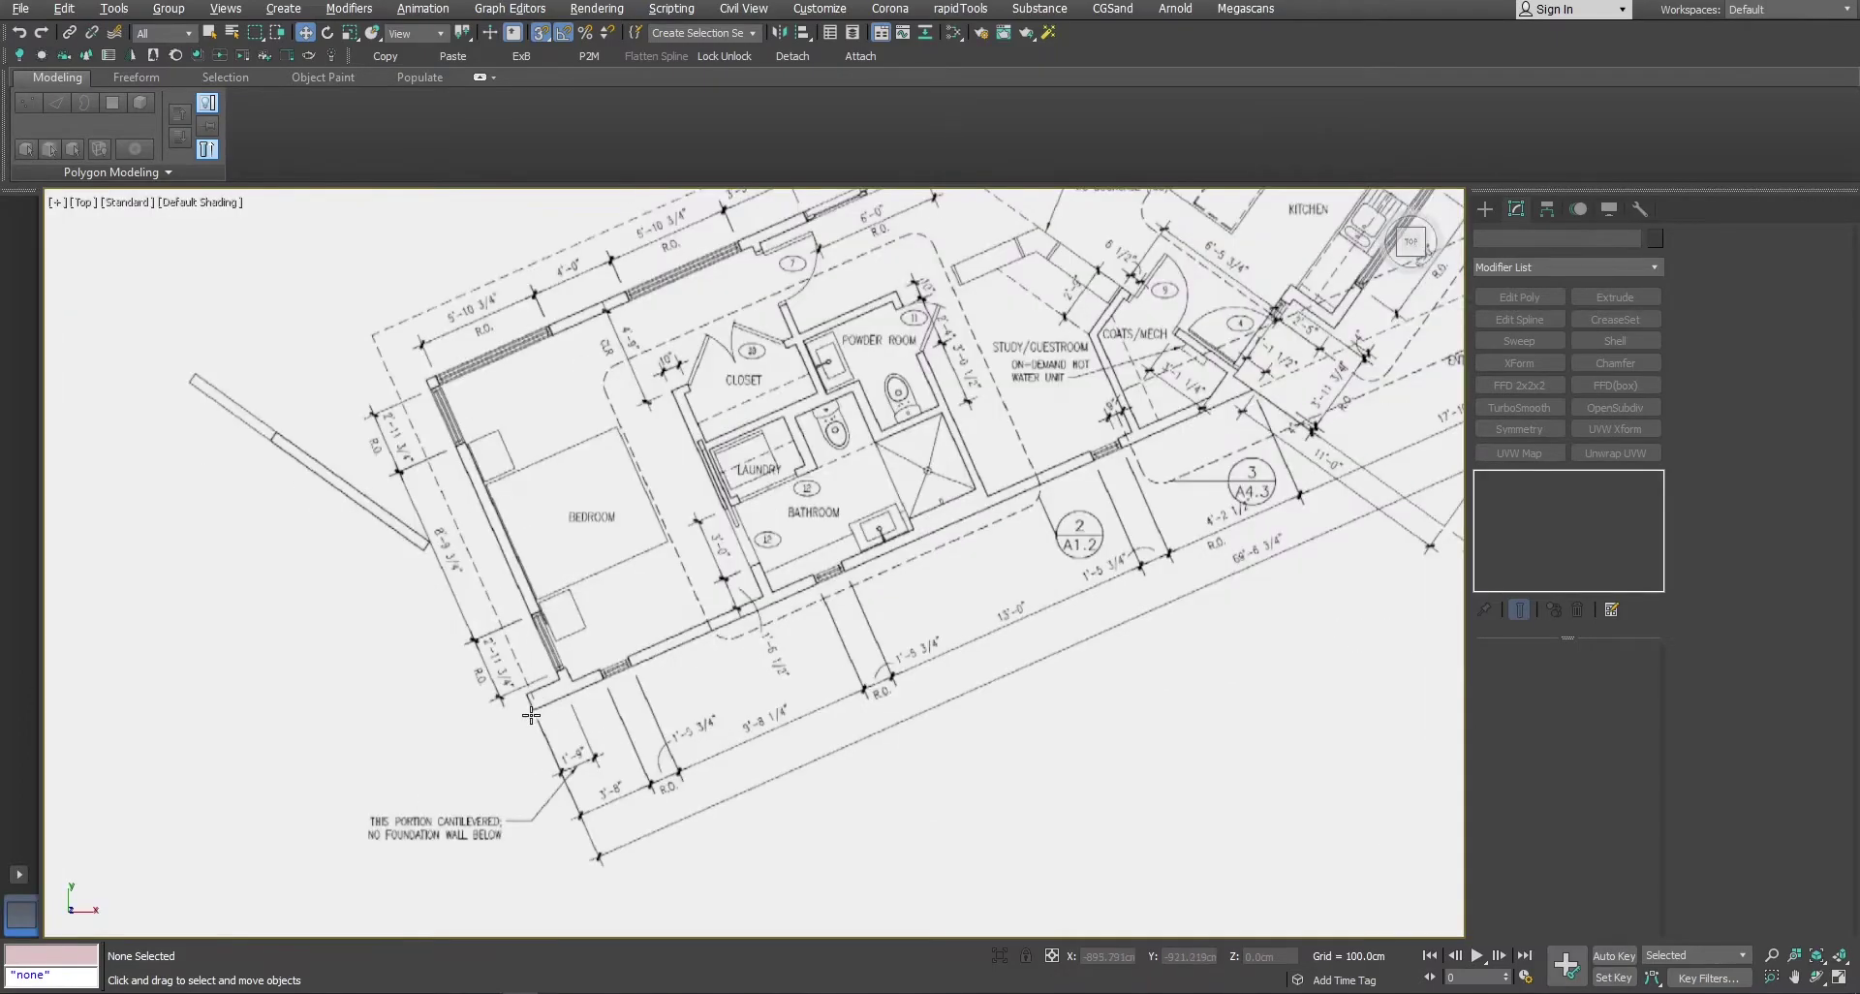
pyautogui.moveTo(1054, 489); pyautogui.dragTo(518, 714, button='middle')
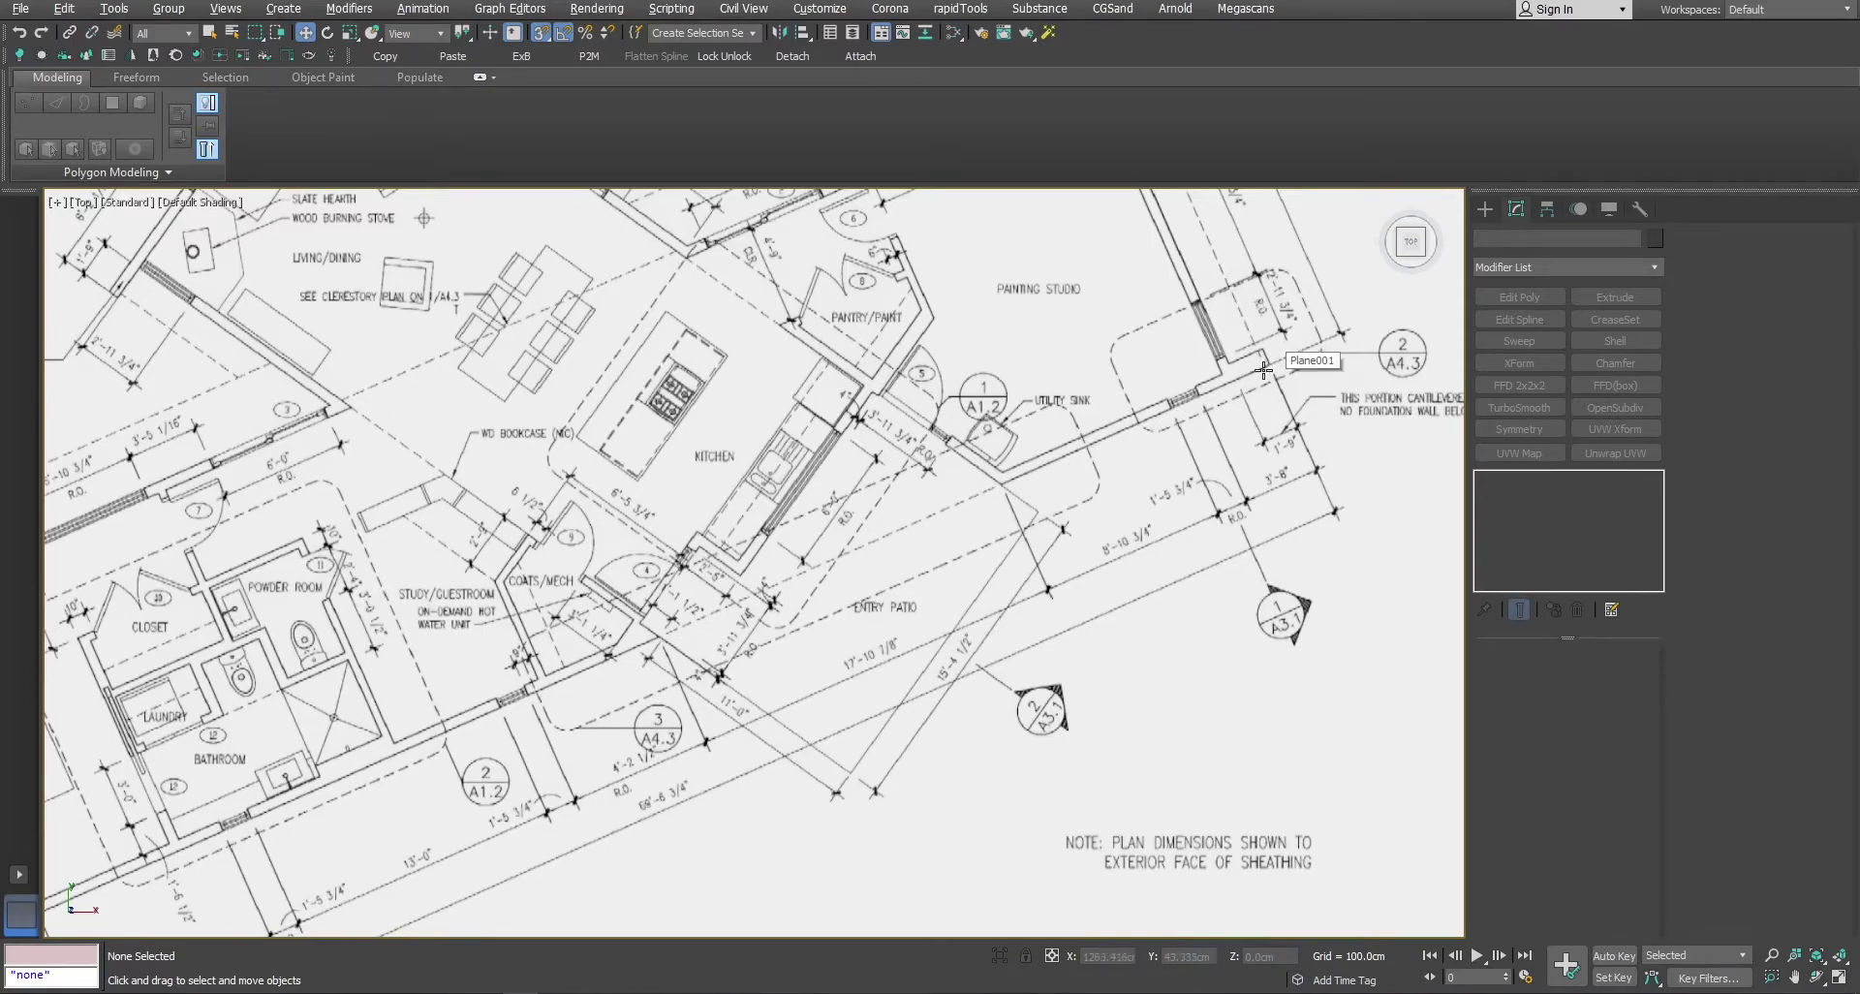
pyautogui.scroll(-2, 476, 754)
pyautogui.moveTo(427, 809); pyautogui.dragTo(926, 591, button='middle')
pyautogui.moveTo(812, 628); pyautogui.dragTo(519, 730, button='middle')
pyautogui.scroll(-2, 519, 729)
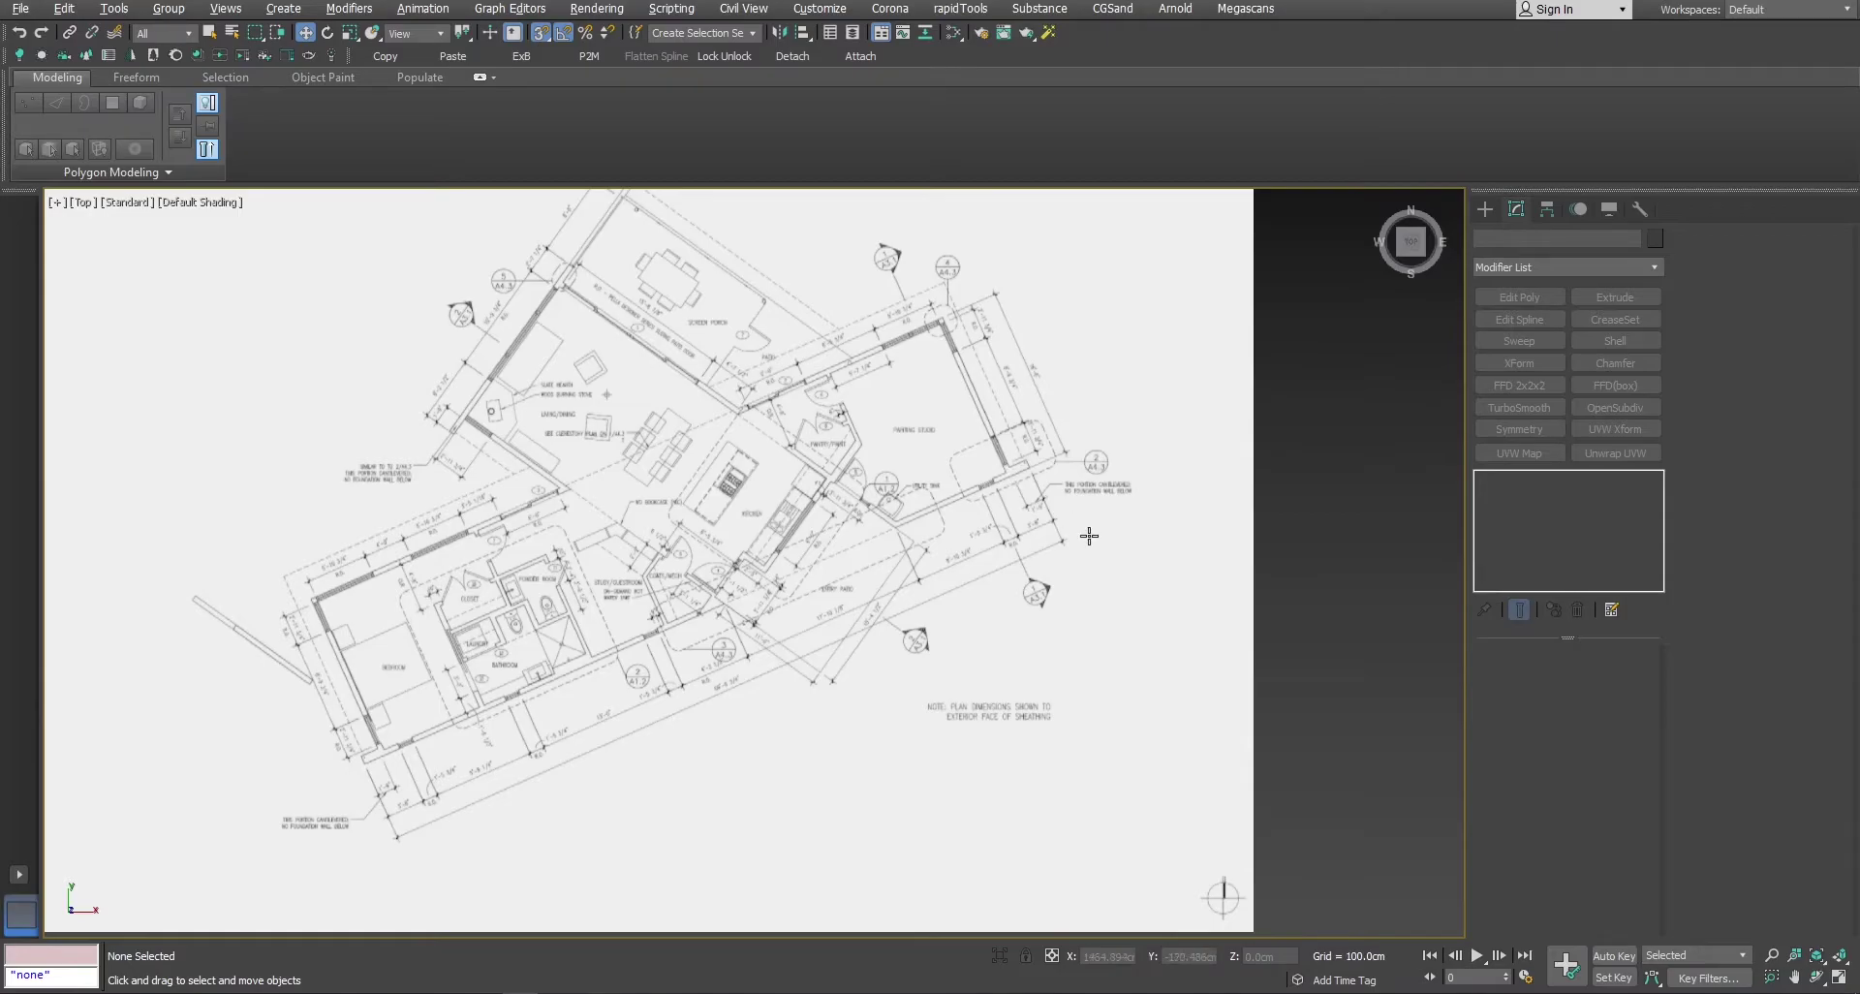
# Start a spline line at the outer corner of the bedroom's cantilevered wall
pyautogui.moveTo(794, 593); pyautogui.dragTo(834, 479, button='middle')
pyautogui.scroll(3, 479, 654)
pyautogui.moveTo(492, 641); pyautogui.dragTo(457, 646, button='middle')
pyautogui.scroll(8, 276, 674)
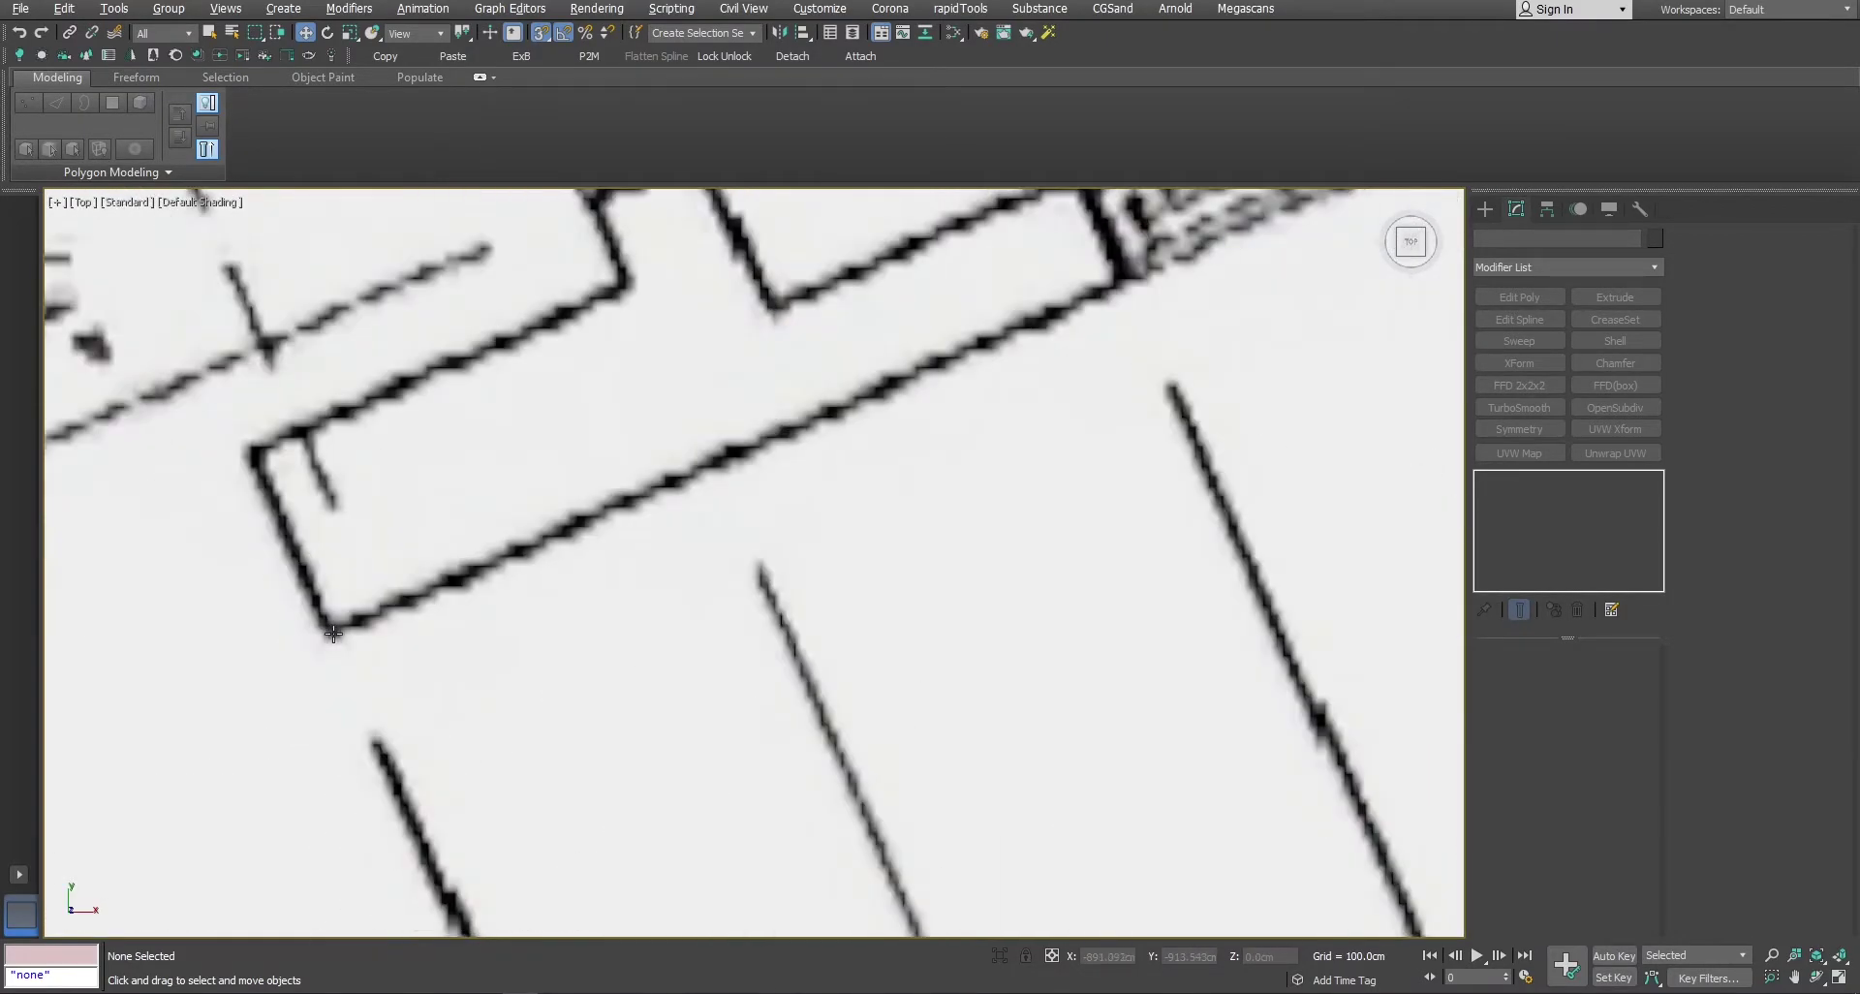
pyautogui.click(330, 634)
pyautogui.rightClick(339, 629)
pyautogui.click(357, 559)
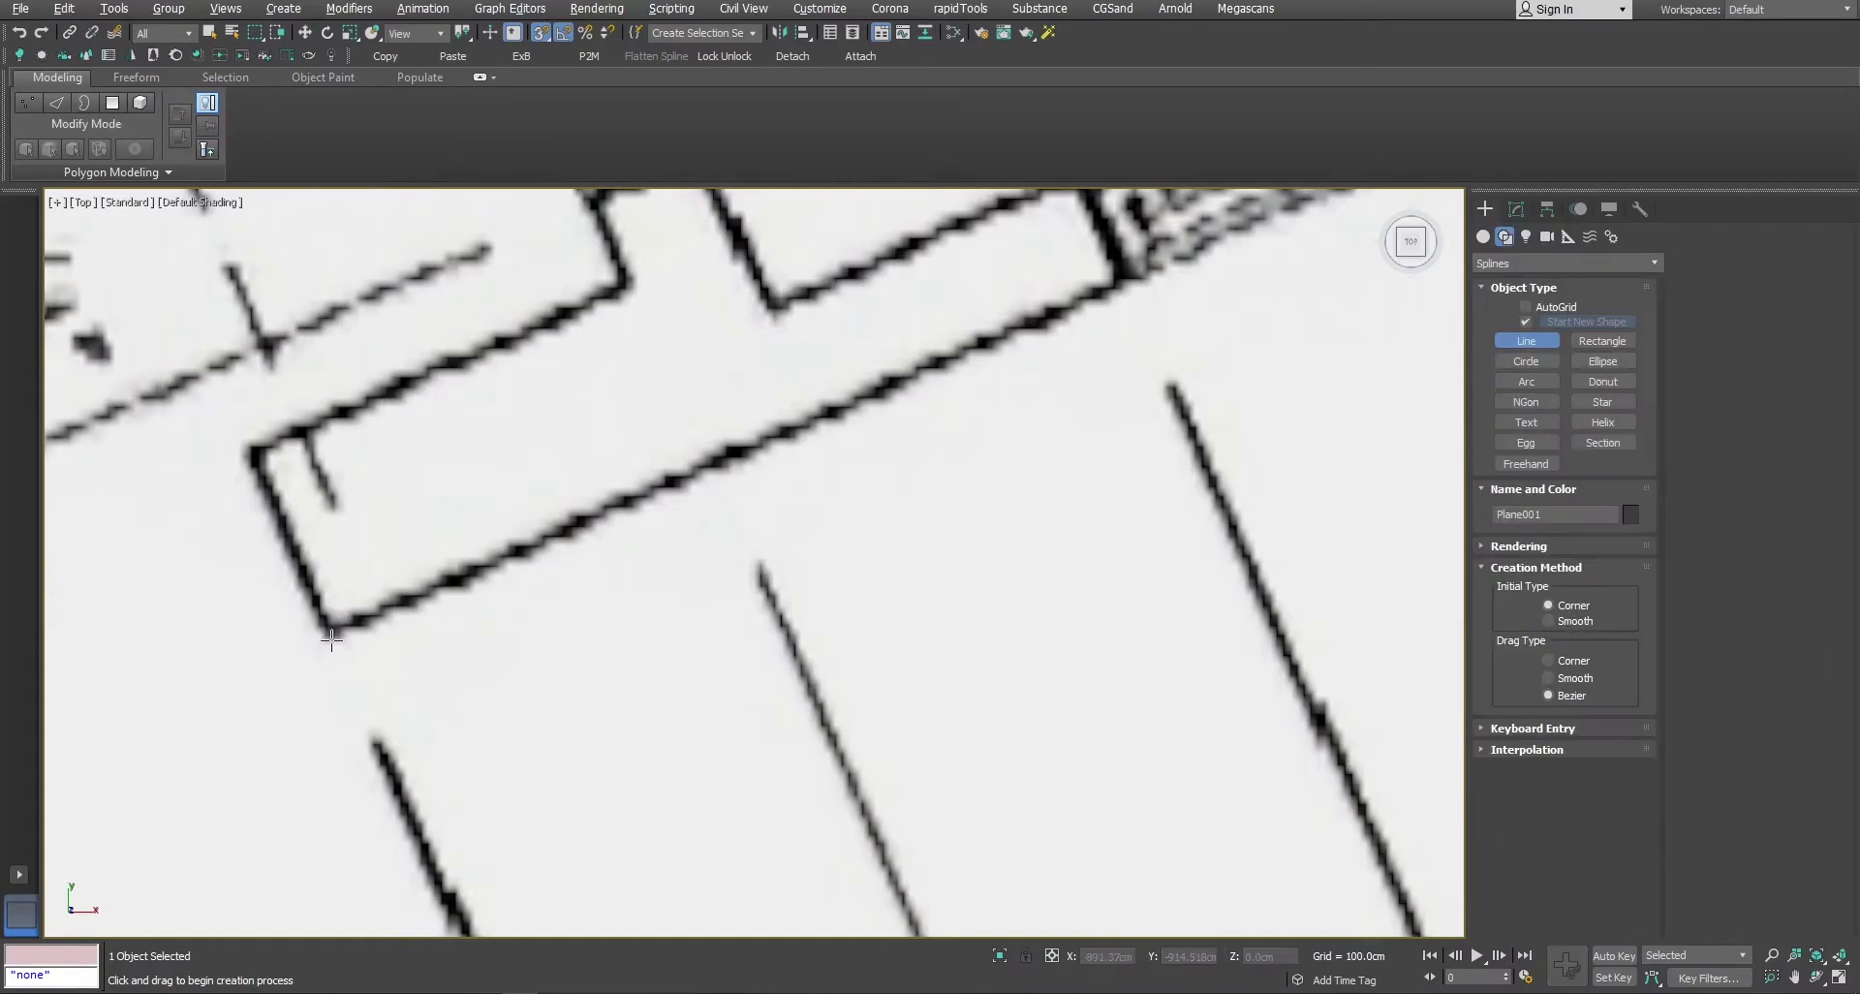
pyautogui.click(332, 634)
# End the line at the painting studio's outer cantilevered wall corner, making it about 2367 cm long
pyautogui.scroll(-9, 361, 620)
pyautogui.moveTo(790, 494); pyautogui.dragTo(591, 620, button='middle')
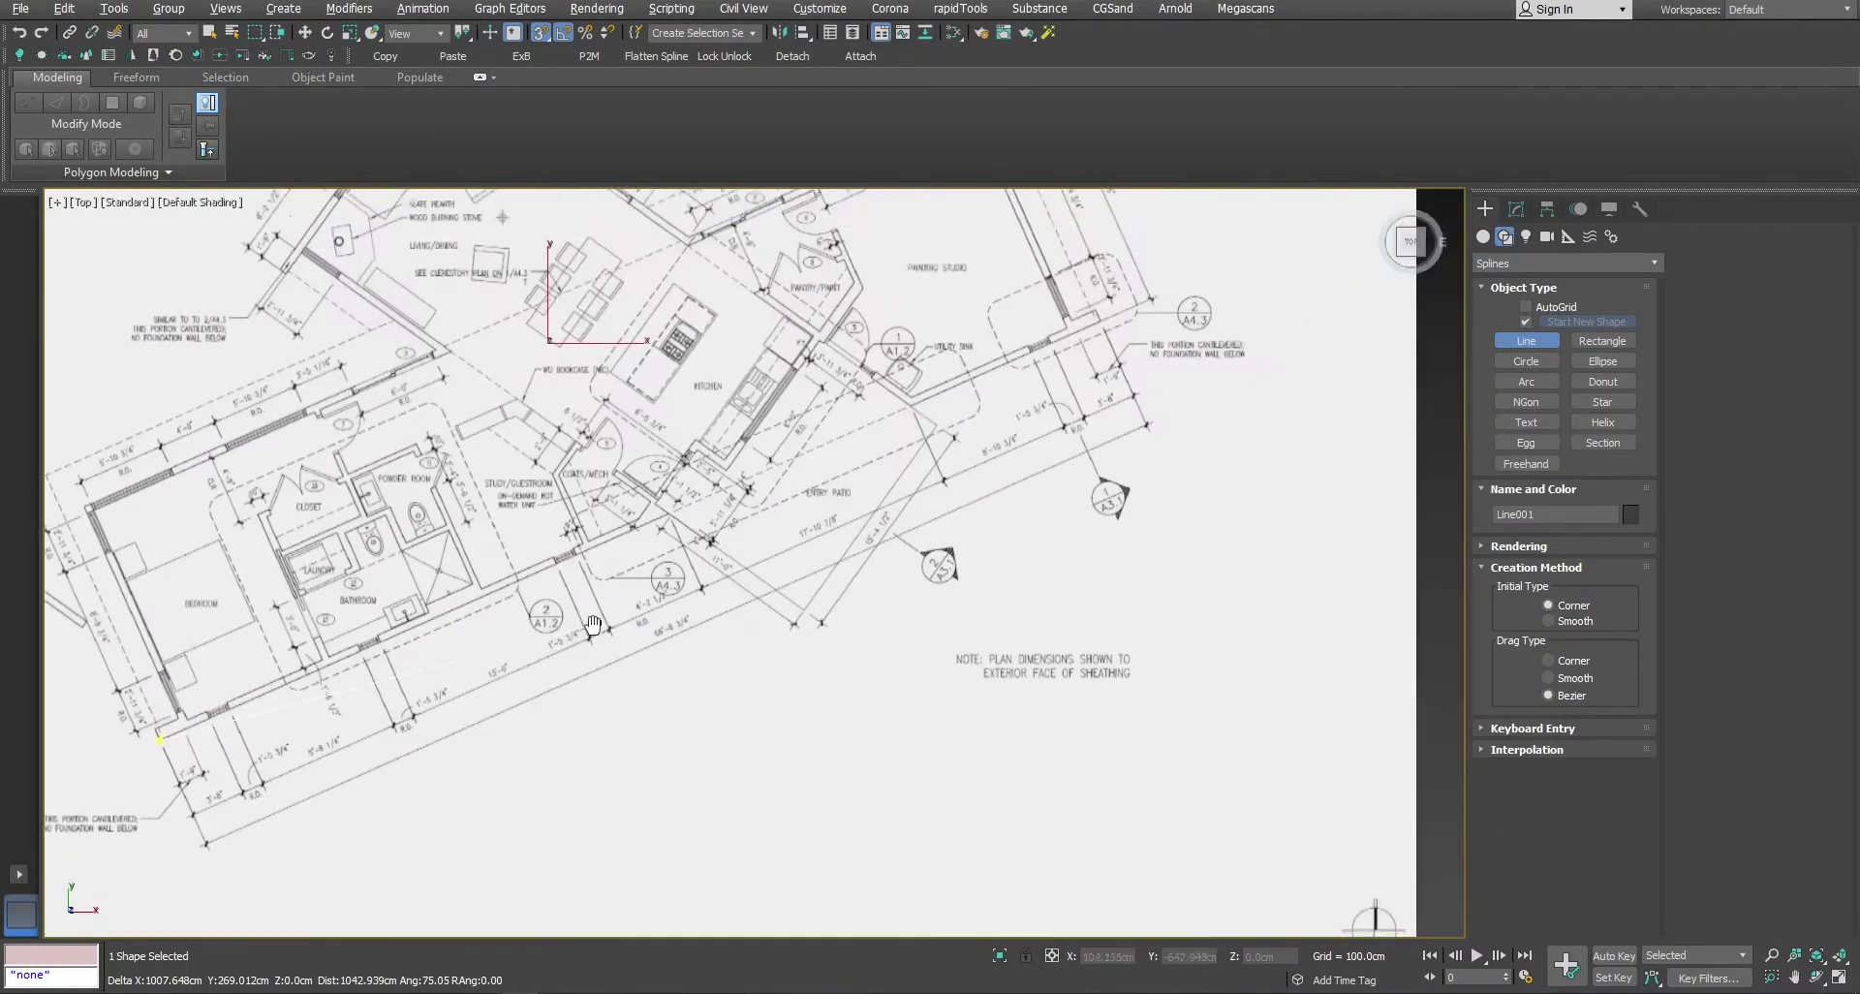
pyautogui.moveTo(1008, 368); pyautogui.dragTo(900, 486, button='middle')
pyautogui.scroll(8, 981, 439)
pyautogui.scroll(4, 974, 434)
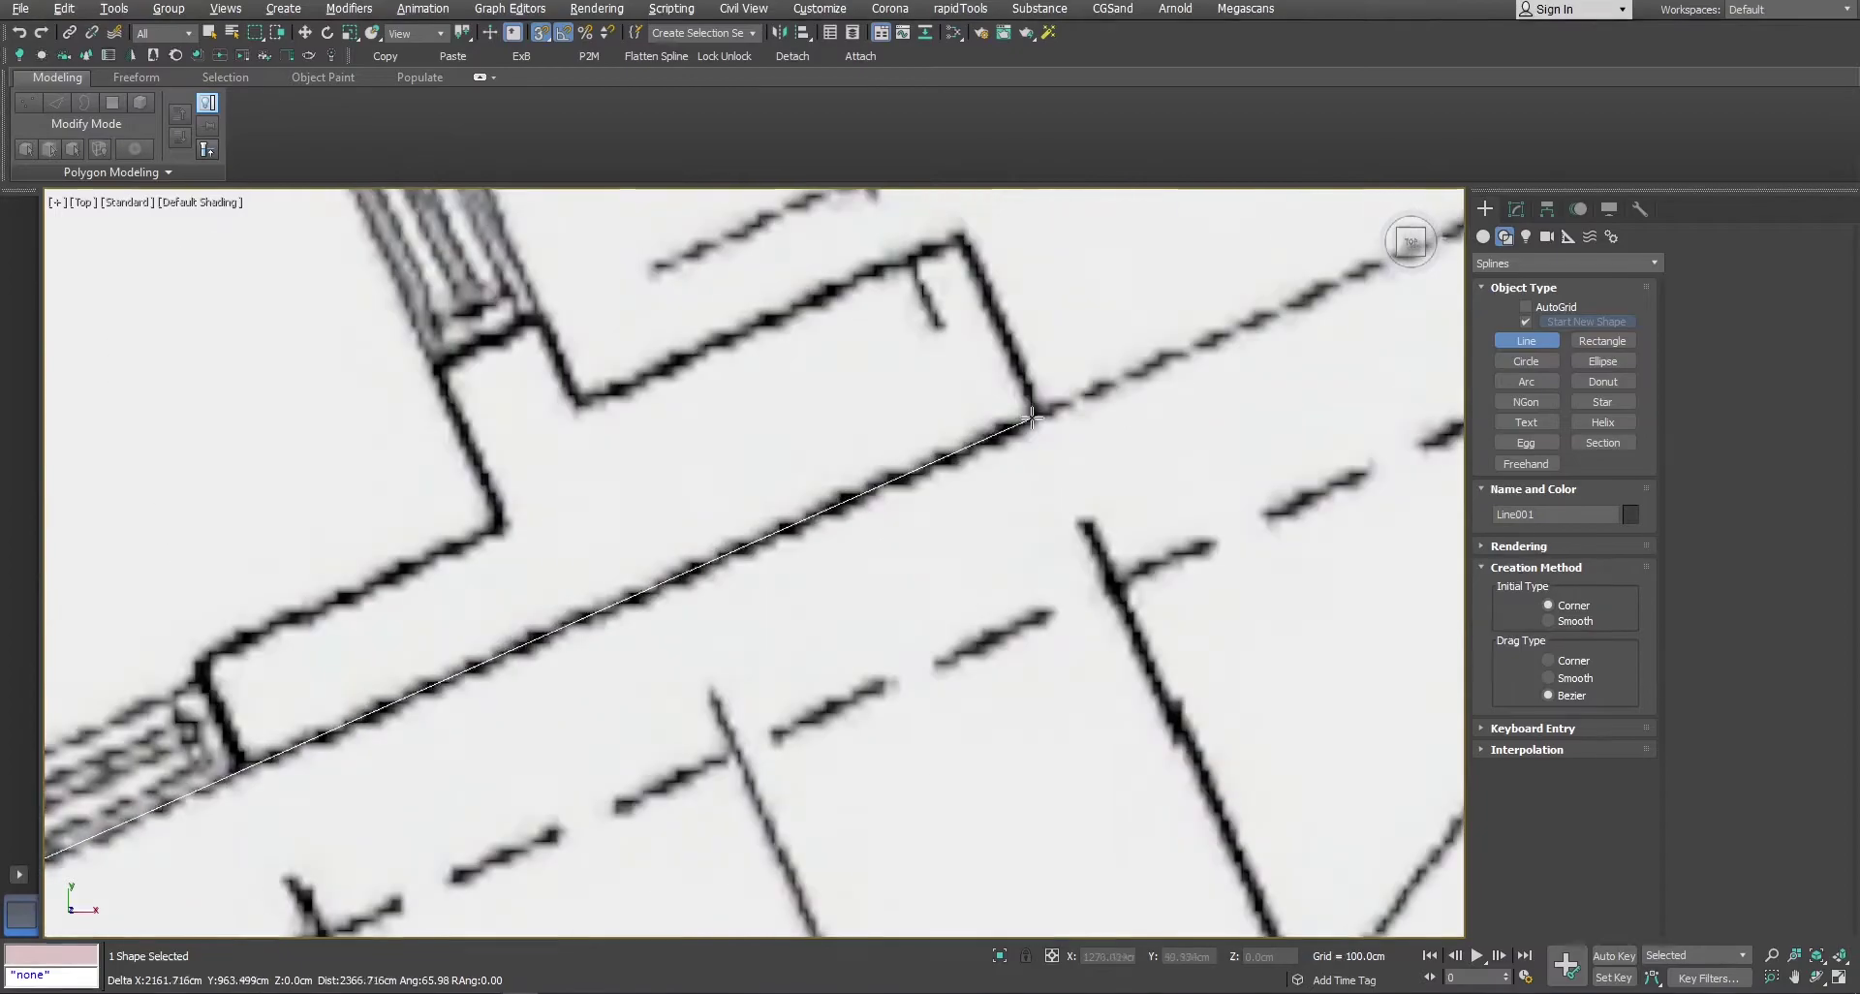
pyautogui.click(1037, 417)
pyautogui.rightClick(1037, 505)
# Check the drawn line against the plan's exterior walls along its whole length
pyautogui.scroll(-7, 1037, 505)
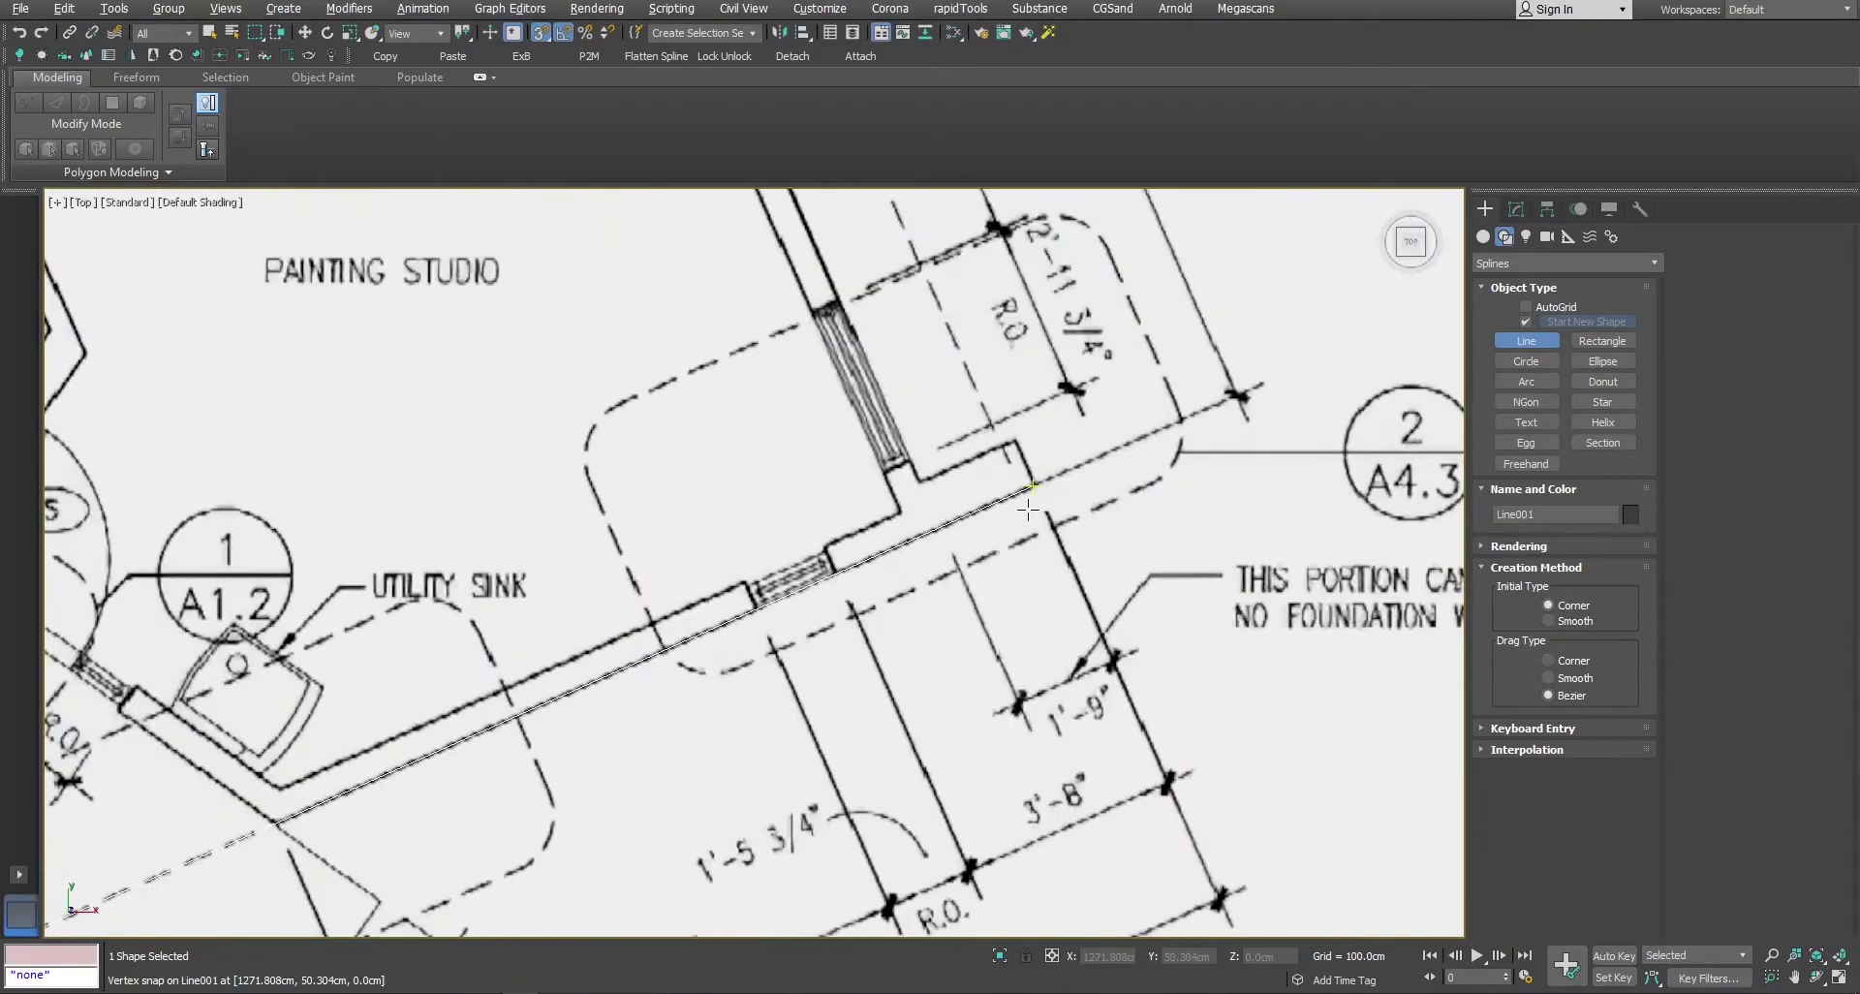
pyautogui.moveTo(498, 735); pyautogui.dragTo(1098, 436, button='middle')
pyautogui.moveTo(645, 619); pyautogui.dragTo(1190, 322, button='middle')
pyautogui.moveTo(436, 722); pyautogui.dragTo(1192, 349, button='middle')
pyautogui.moveTo(359, 761); pyautogui.dragTo(1276, 373, button='middle')
pyautogui.moveTo(218, 771); pyautogui.dragTo(365, 685, button='middle')
pyautogui.scroll(-6, 782, 573)
pyautogui.moveTo(782, 573); pyautogui.dragTo(750, 606, button='middle')
# Extrude the line 300 cm into a wall surface and inspect it in the Perspective view
pyautogui.hotkey('alt', 'w')
pyautogui.middleClick(1172, 714)
pyautogui.hotkey('alt', 'w')
pyautogui.press('s')
pyautogui.press('e')
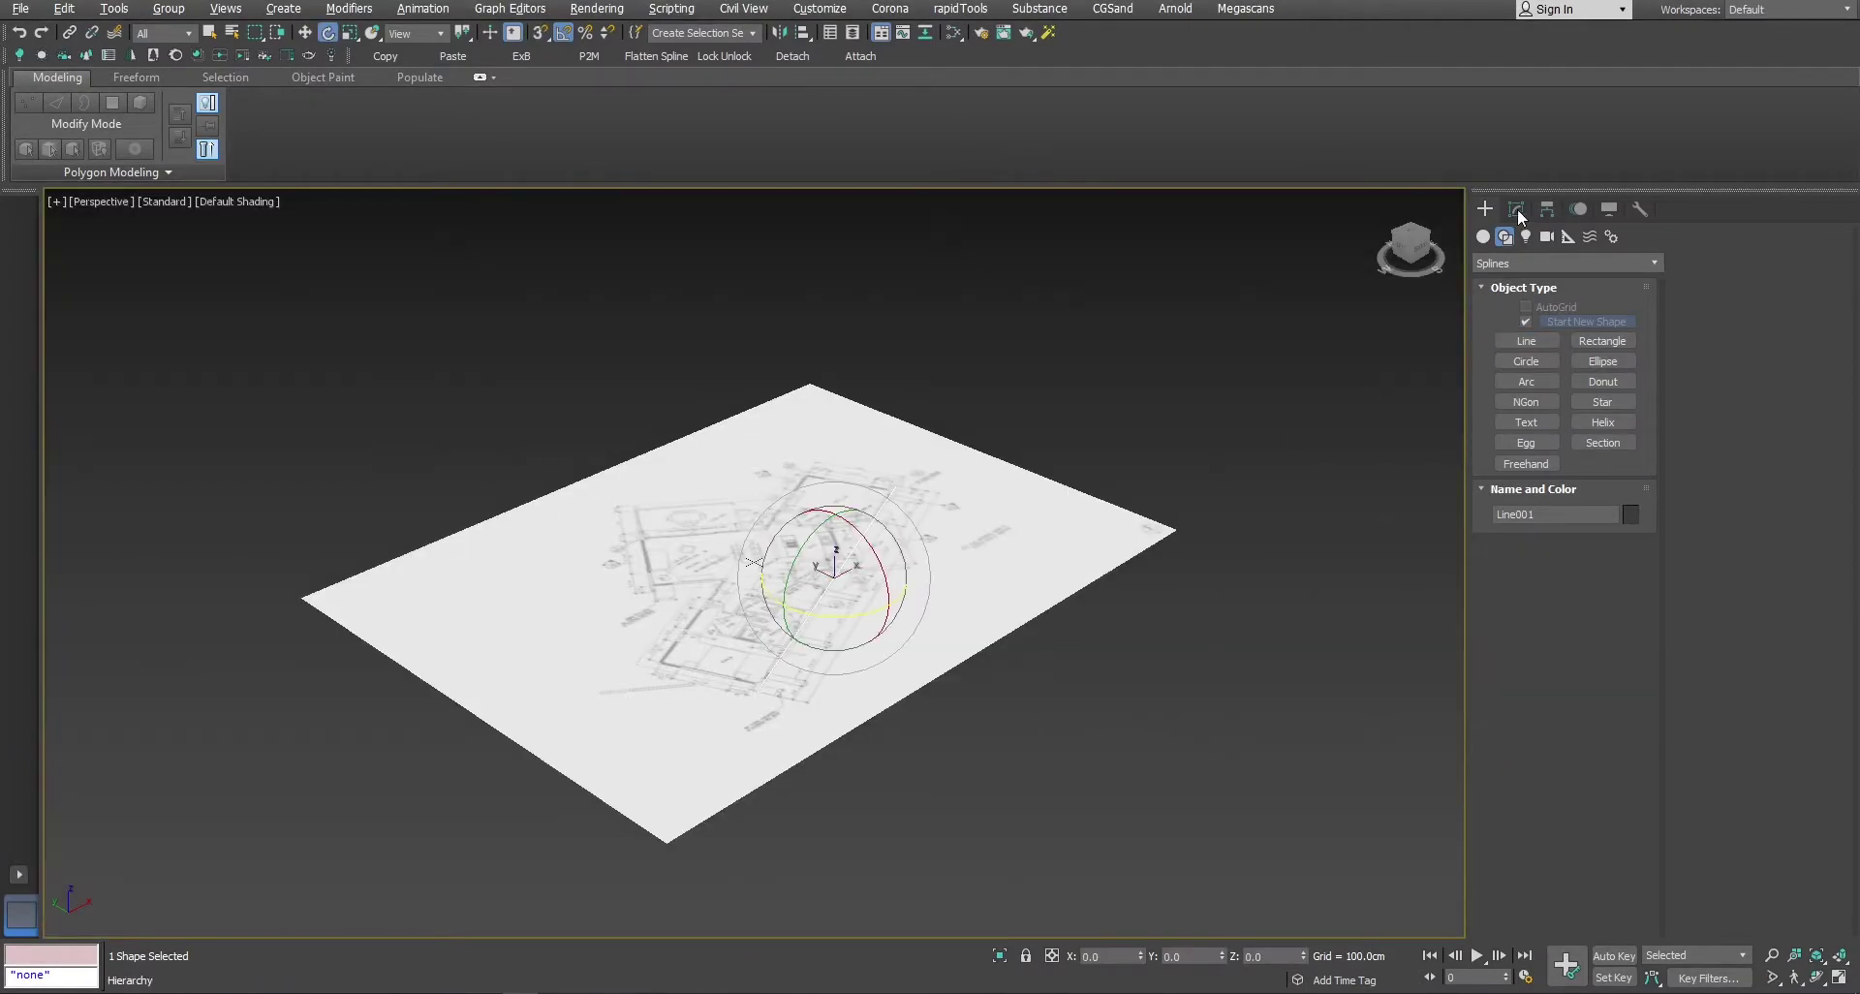
pyautogui.click(1517, 211)
pyautogui.click(1576, 298)
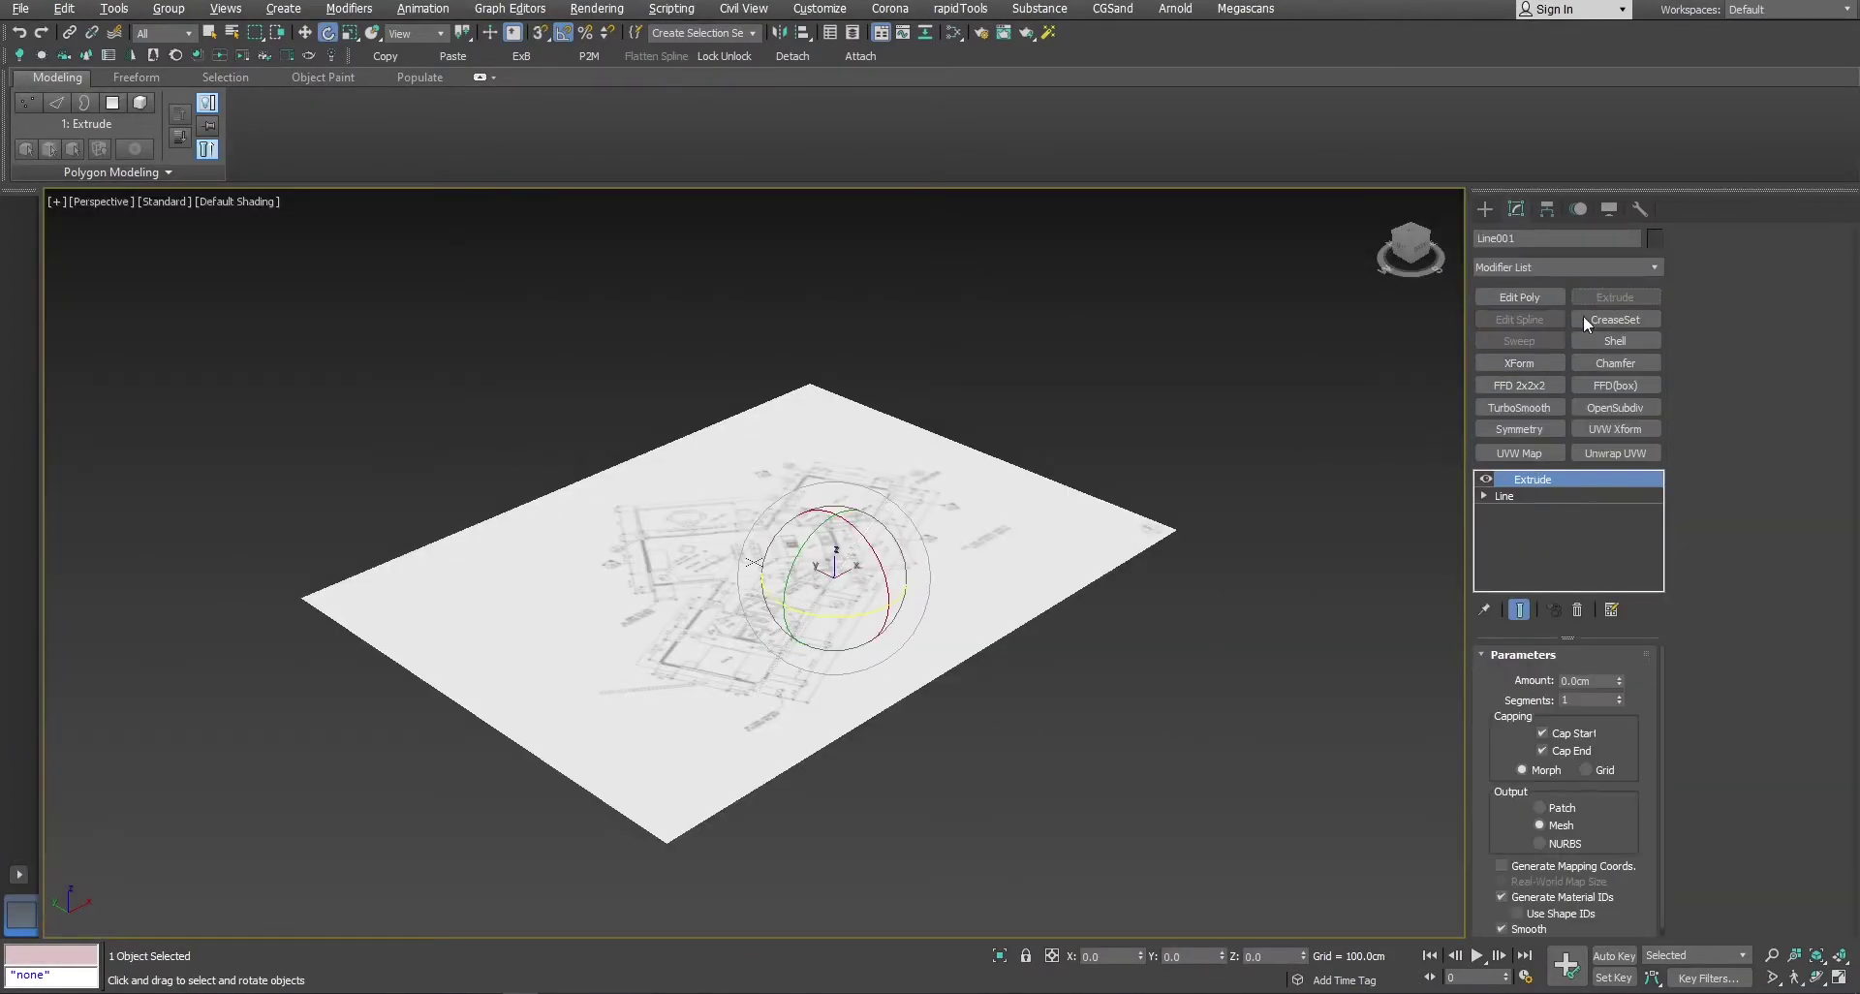
pyautogui.doubleClick(1566, 681)
pyautogui.write('300')
pyautogui.press('Return')
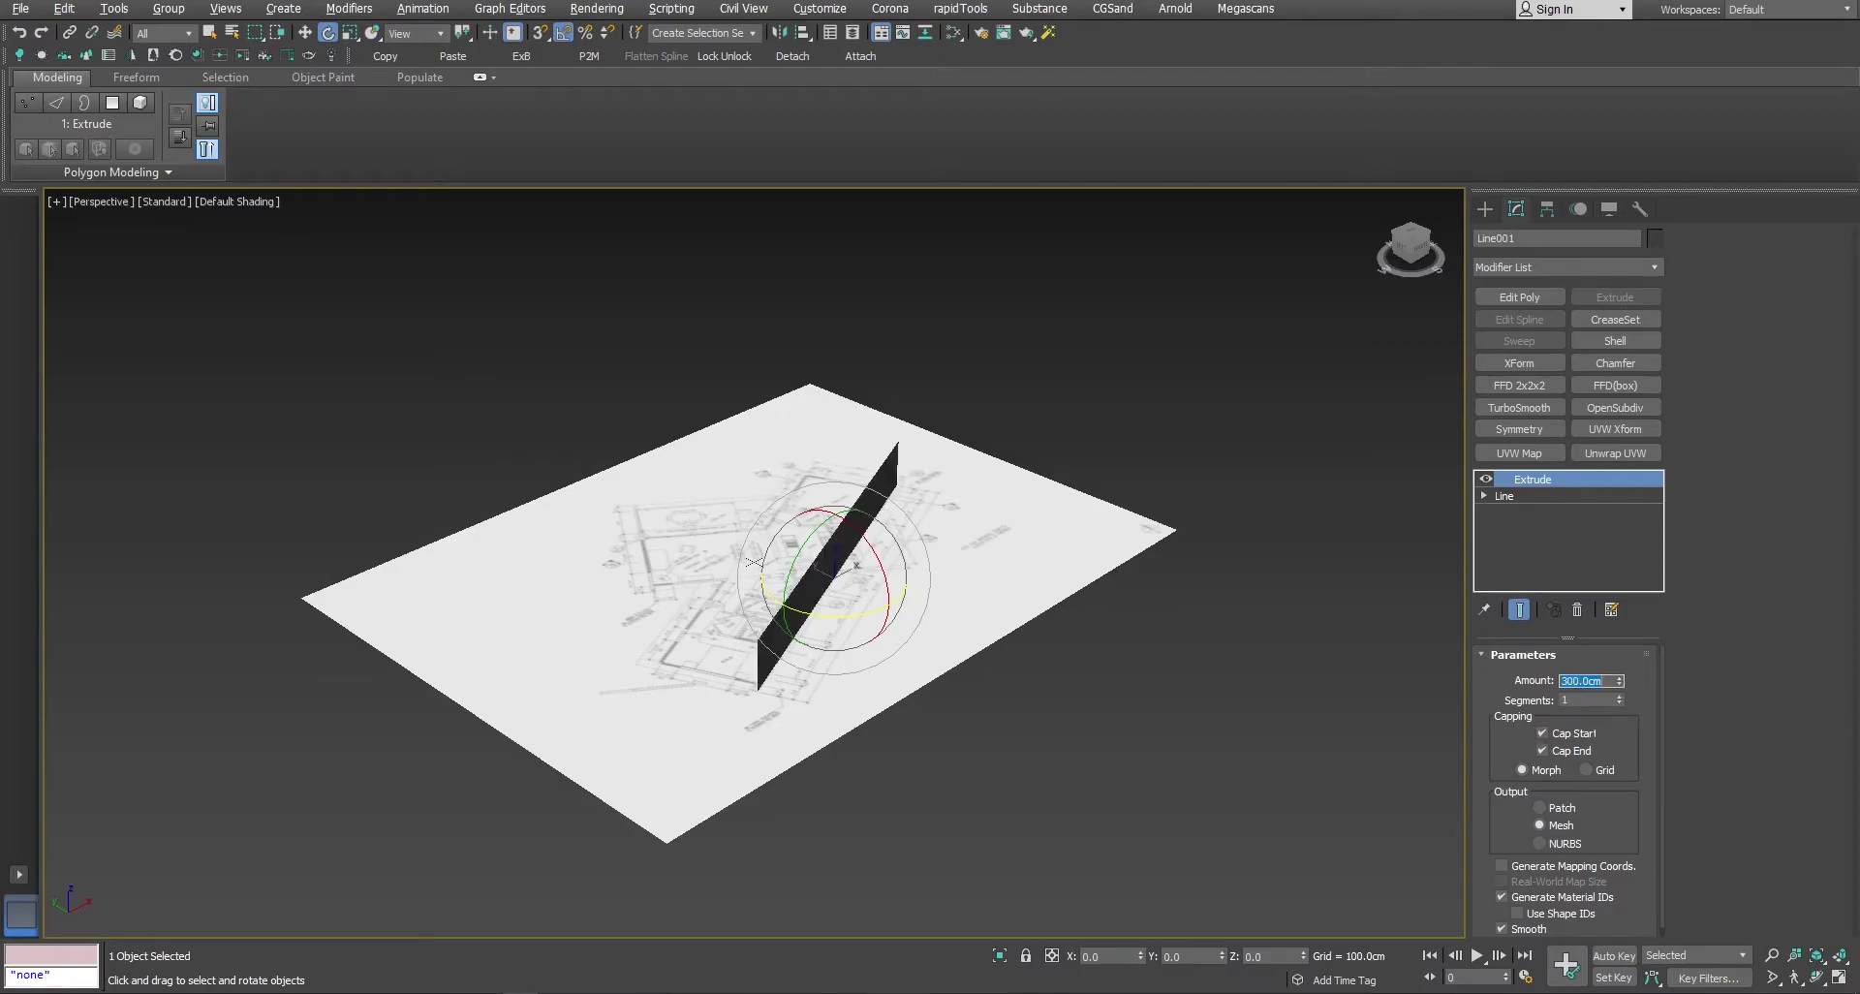
pyautogui.scroll(5, 854, 557)
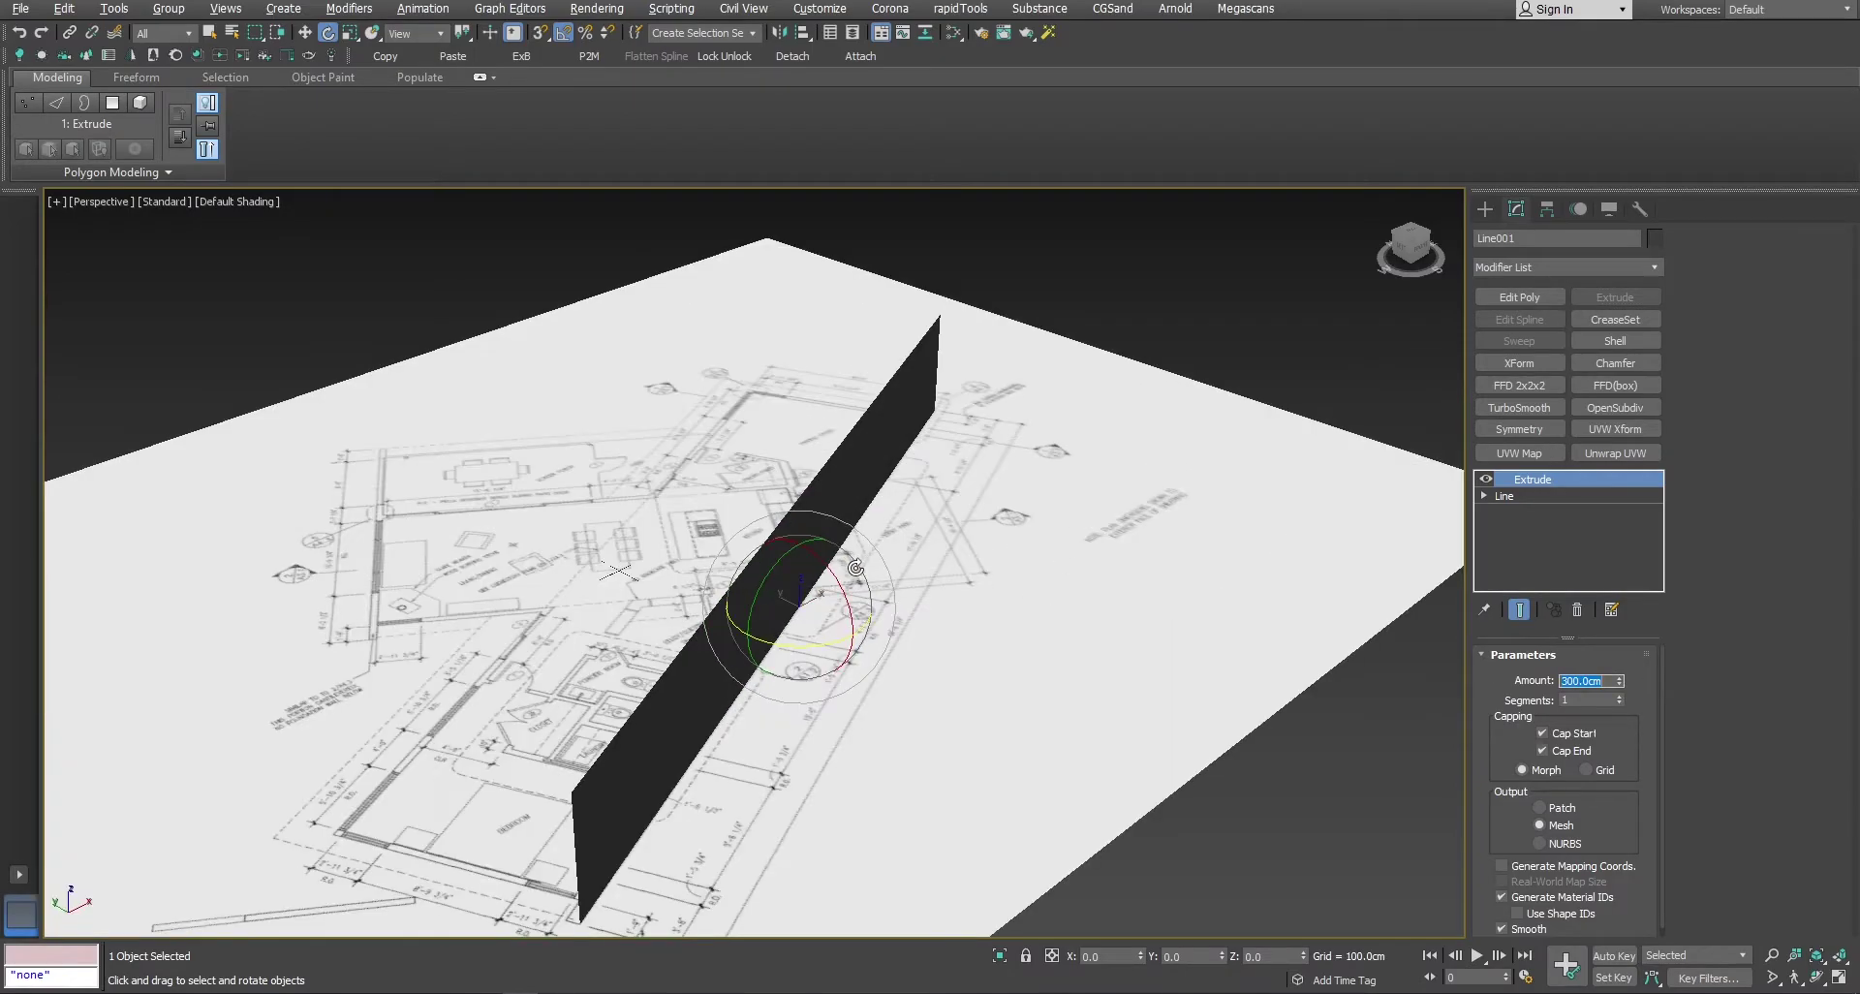
# Add a Shell modifier with a 1 cm outer amount to the extruded wall and check its thickness in Top view
pyautogui.click(1618, 341)
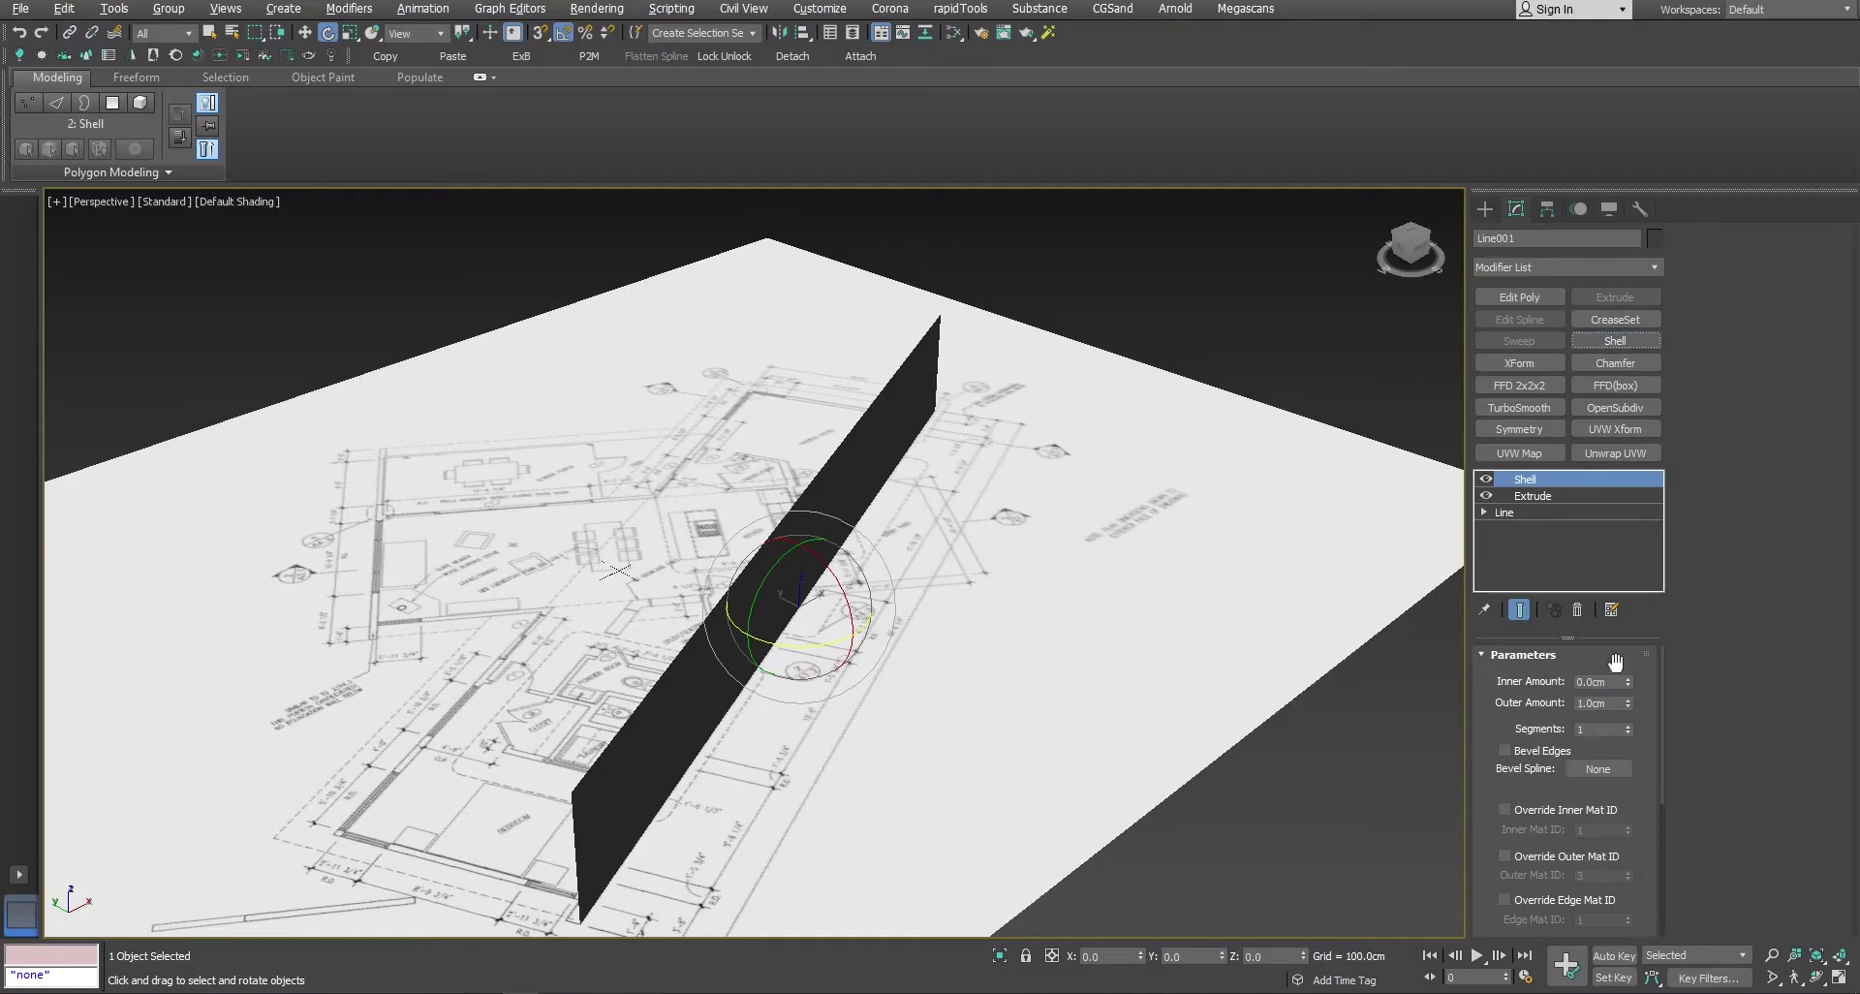
pyautogui.doubleClick(1618, 705)
pyautogui.hotkey('alt', 'w')
pyautogui.rightClick(602, 440)
pyautogui.hotkey('alt', 'w')
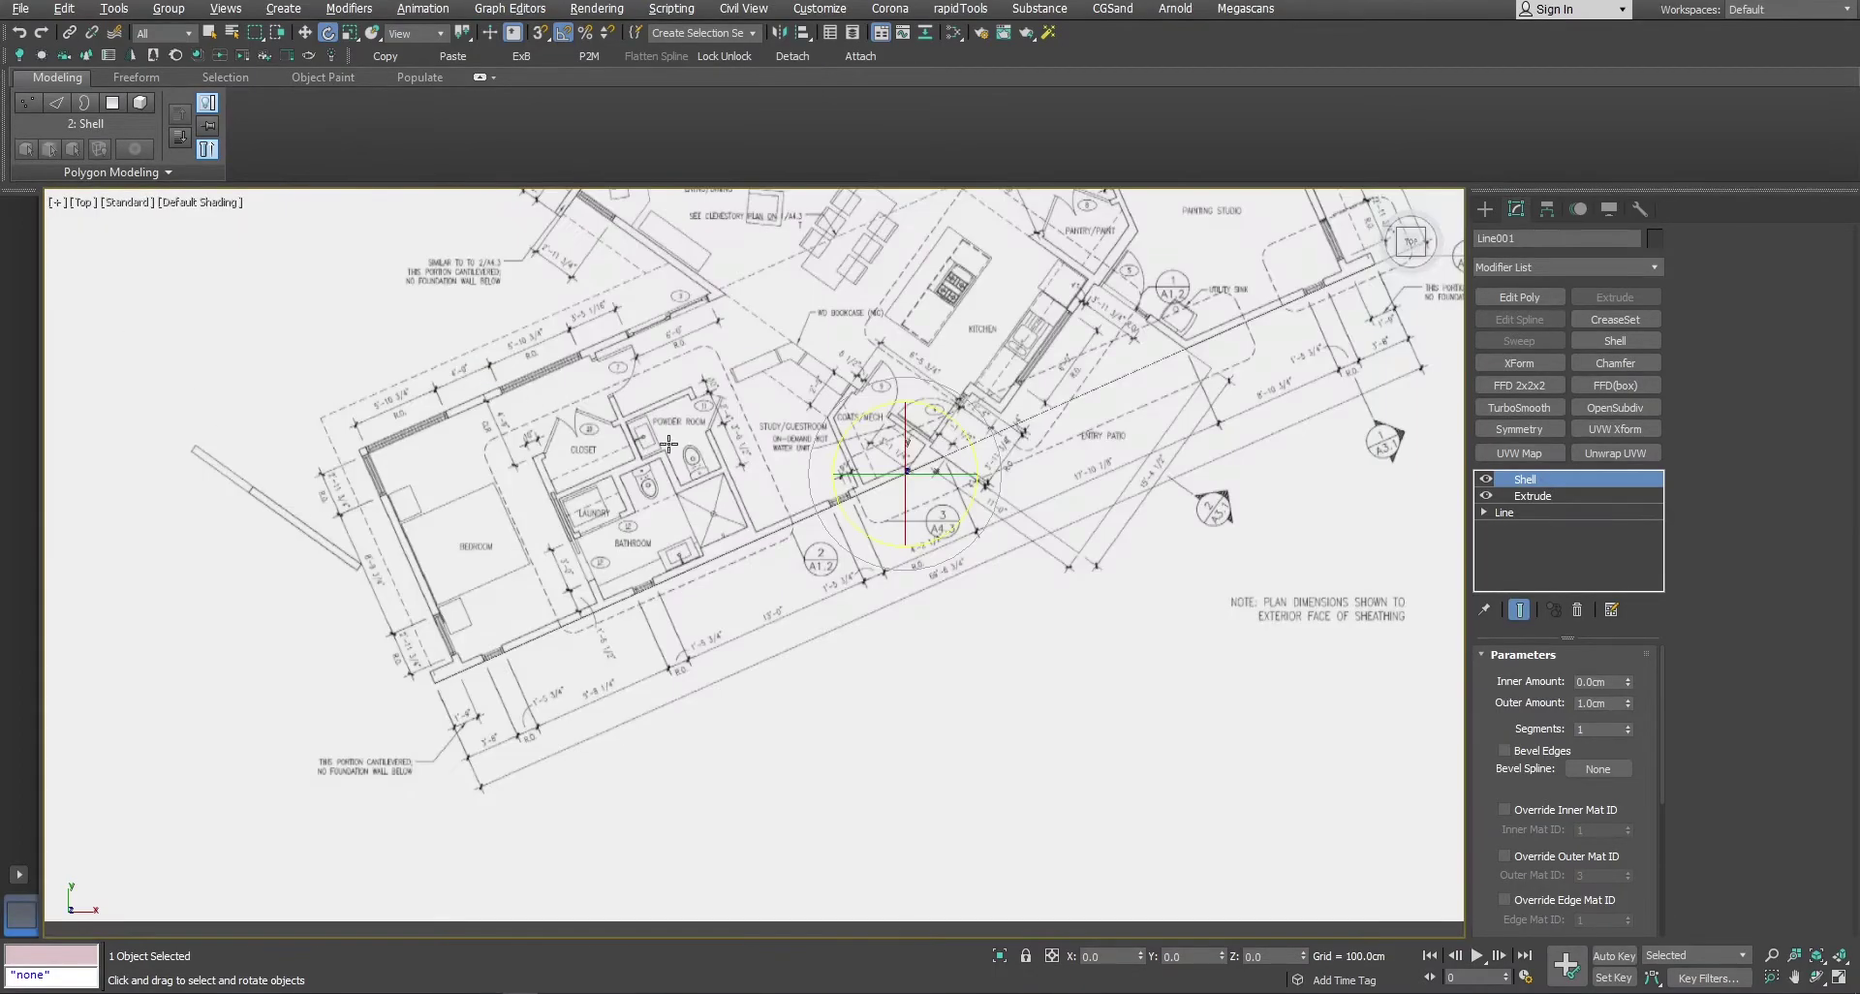
pyautogui.scroll(15, 1006, 566)
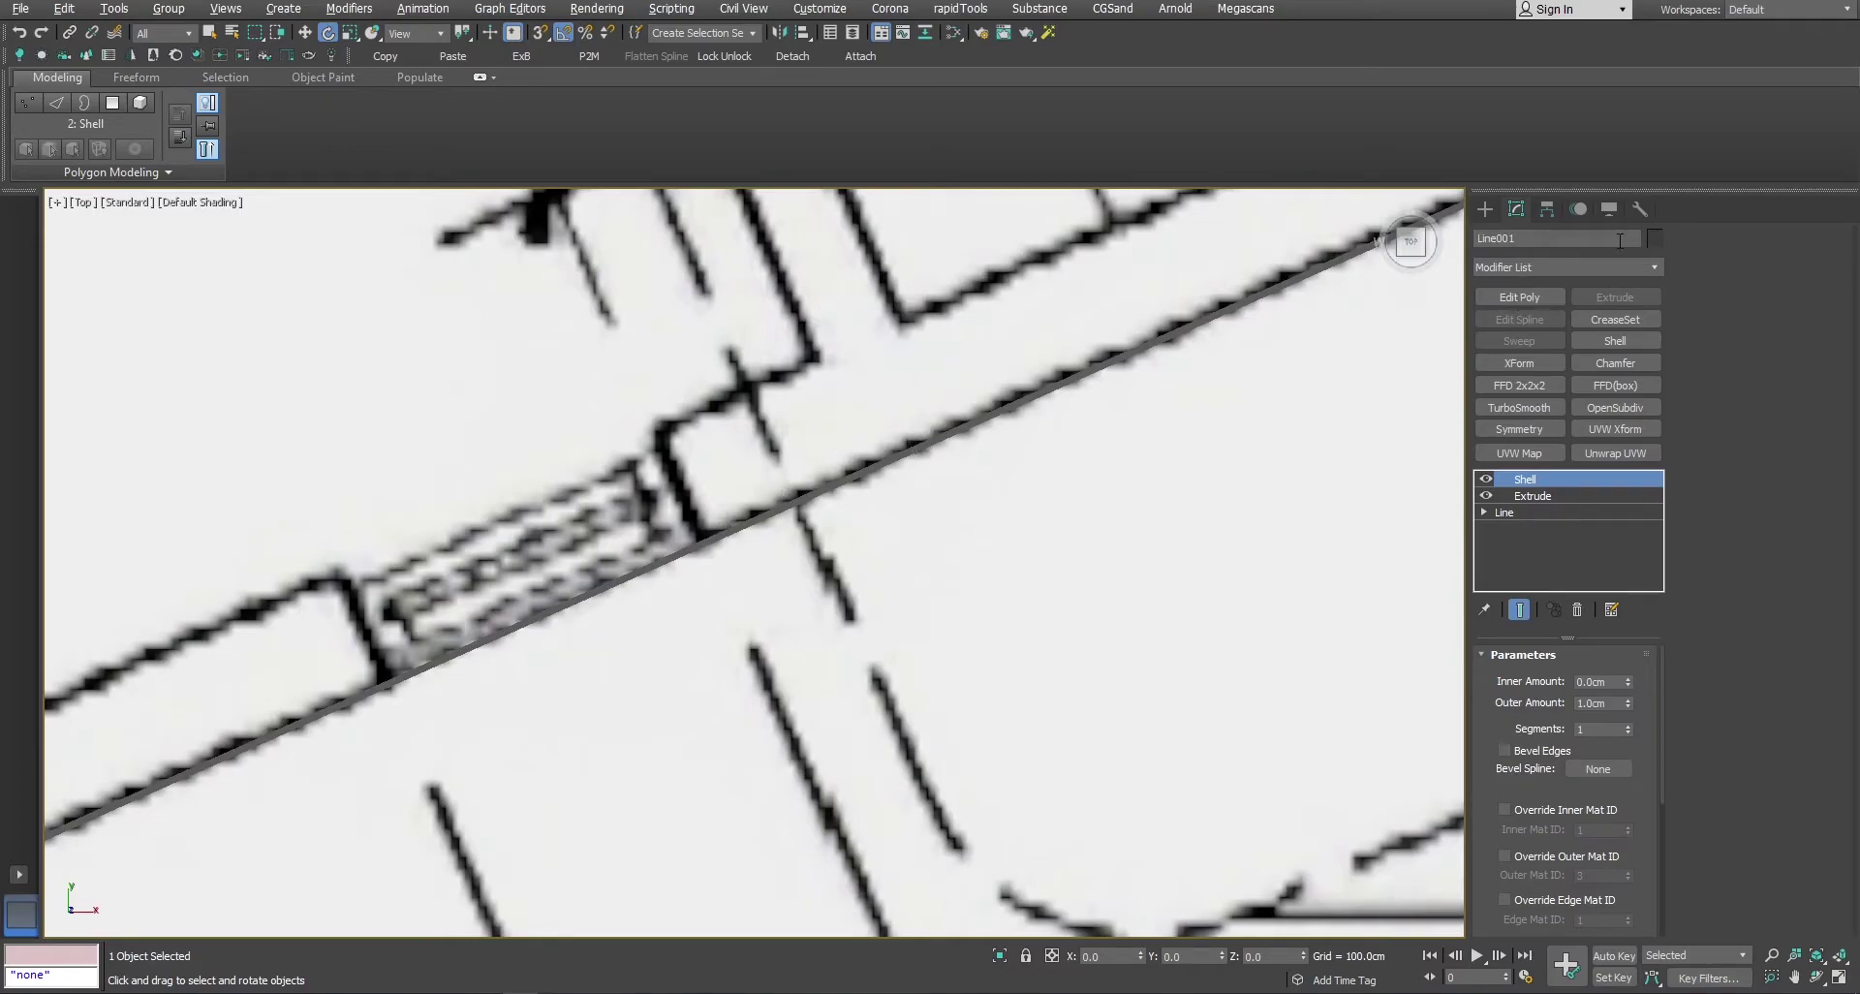
# Change the wall's object color to dark red so it stands out against the floor plan
pyautogui.click(1654, 238)
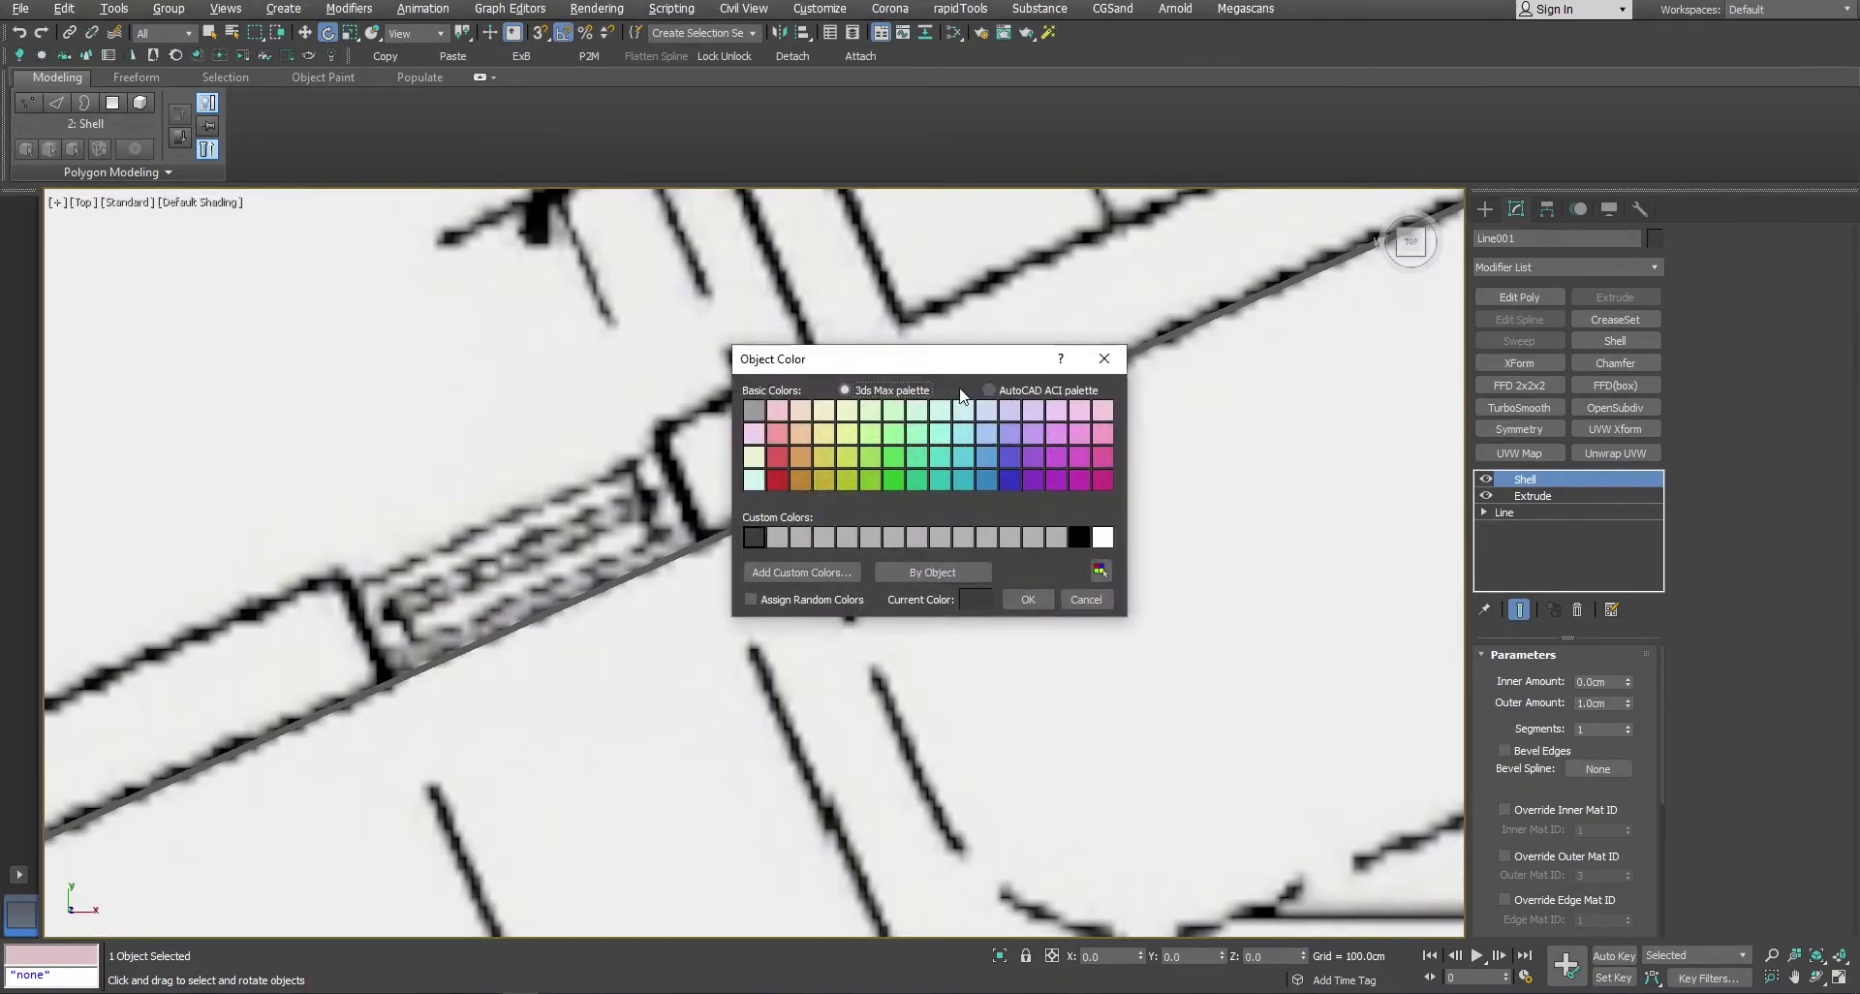
pyautogui.moveTo(961, 356); pyautogui.dragTo(1045, 470)
pyautogui.click(853, 591)
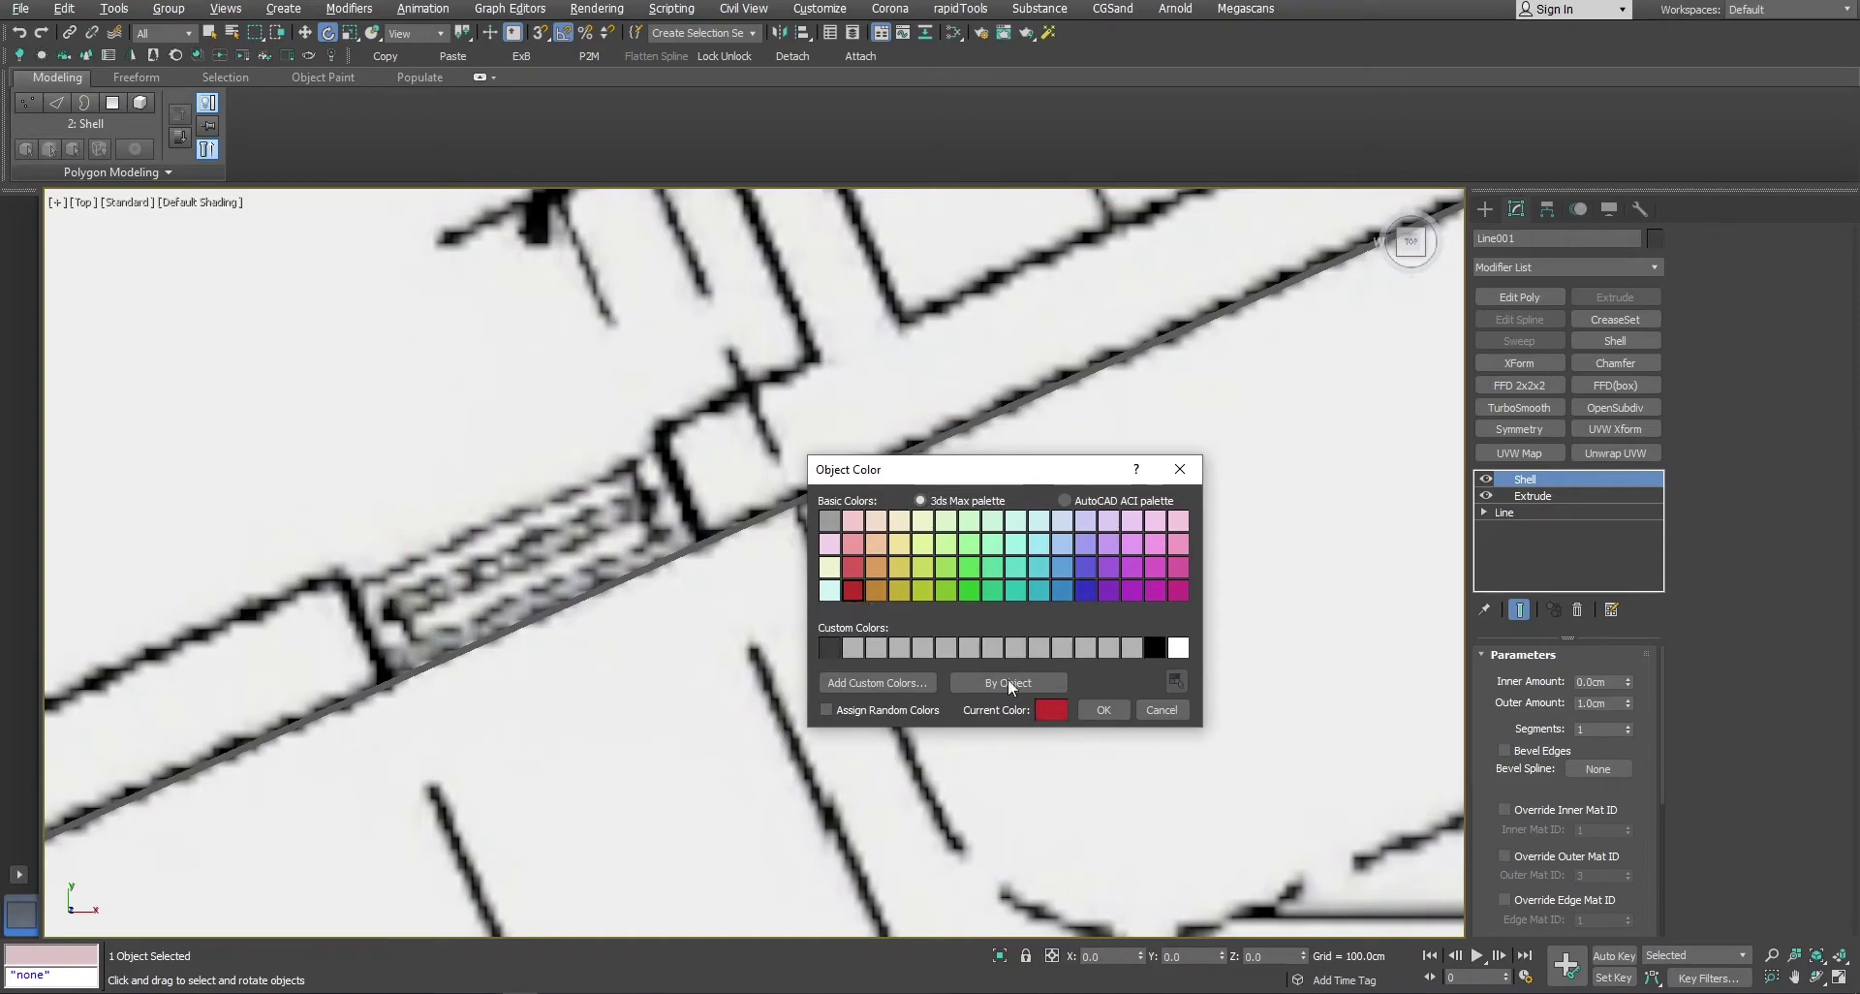
pyautogui.click(1101, 710)
pyautogui.scroll(-5, 963, 440)
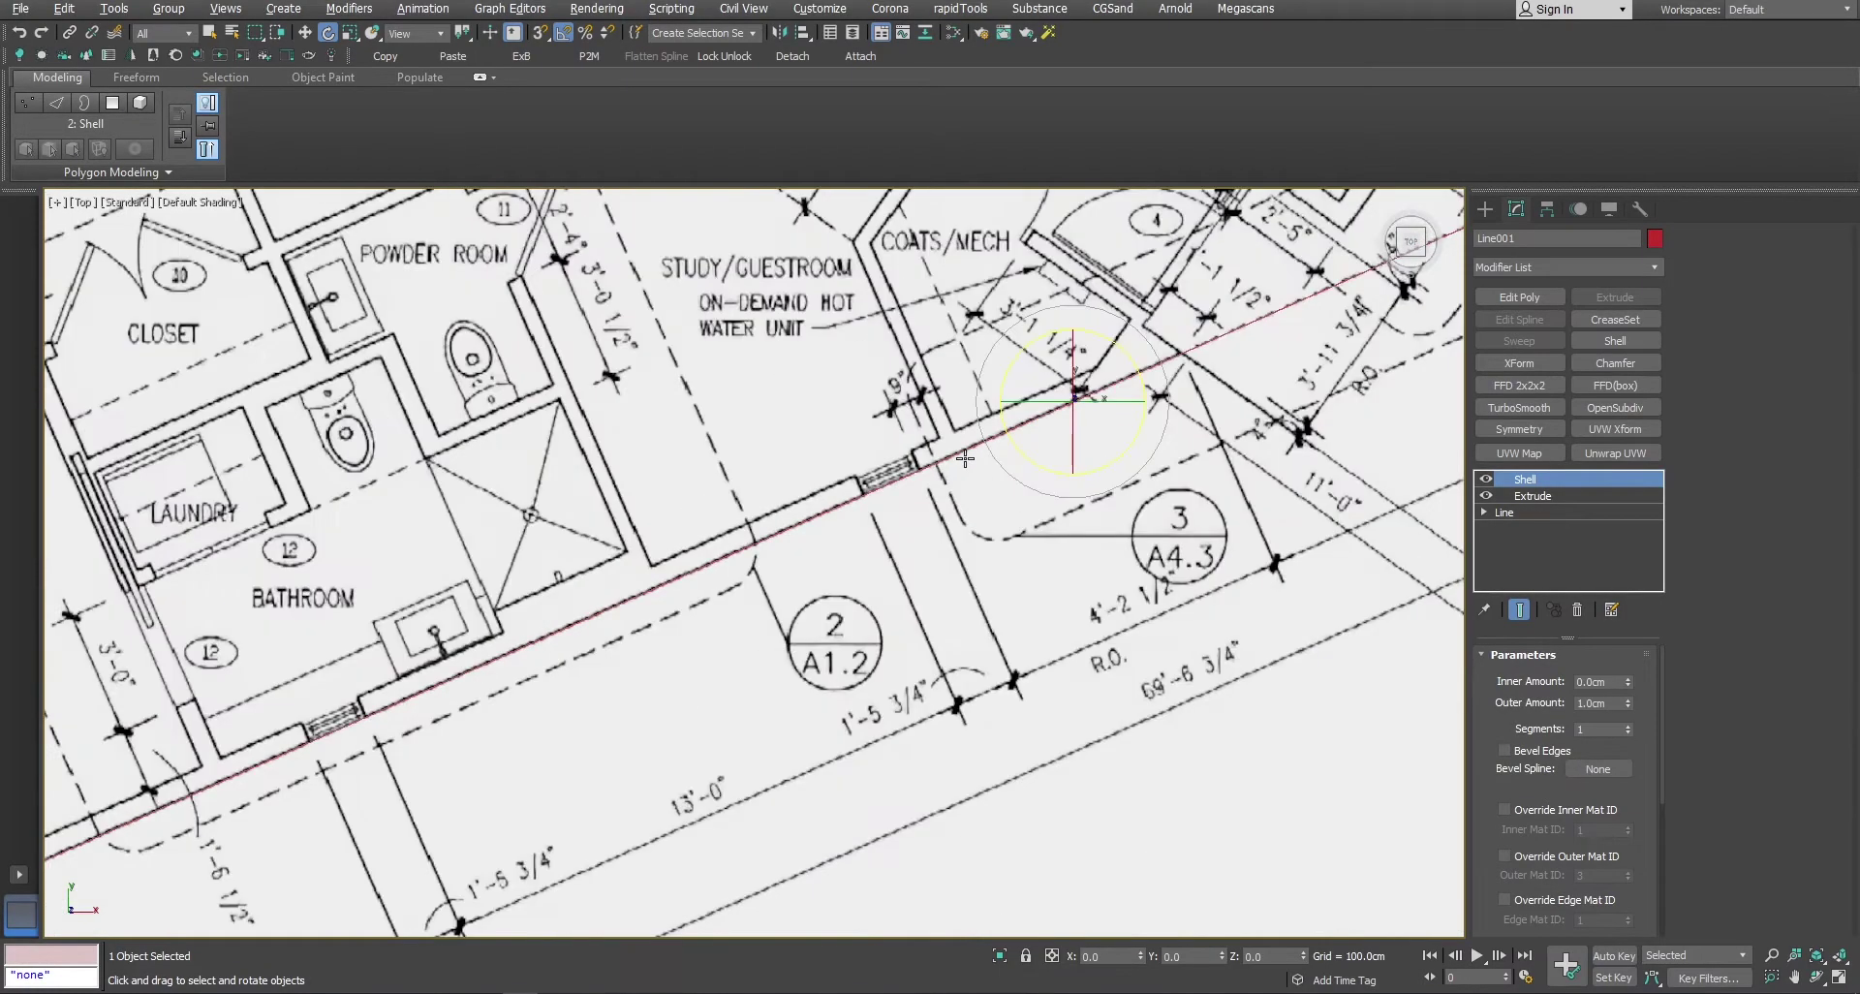
pyautogui.scroll(3, 930, 455)
pyautogui.scroll(-3, 911, 475)
# Create a box about 108 by 111 cm and 262 cm high beside the wall, and show edged faces in Perspective
pyautogui.moveTo(882, 630); pyautogui.dragTo(985, 470, button='middle')
pyautogui.keyDown('ctrl'); pyautogui.rightClick(981, 467); pyautogui.keyUp('ctrl')
pyautogui.click(1004, 416)
pyautogui.moveTo(944, 498); pyautogui.dragTo(1040, 592)
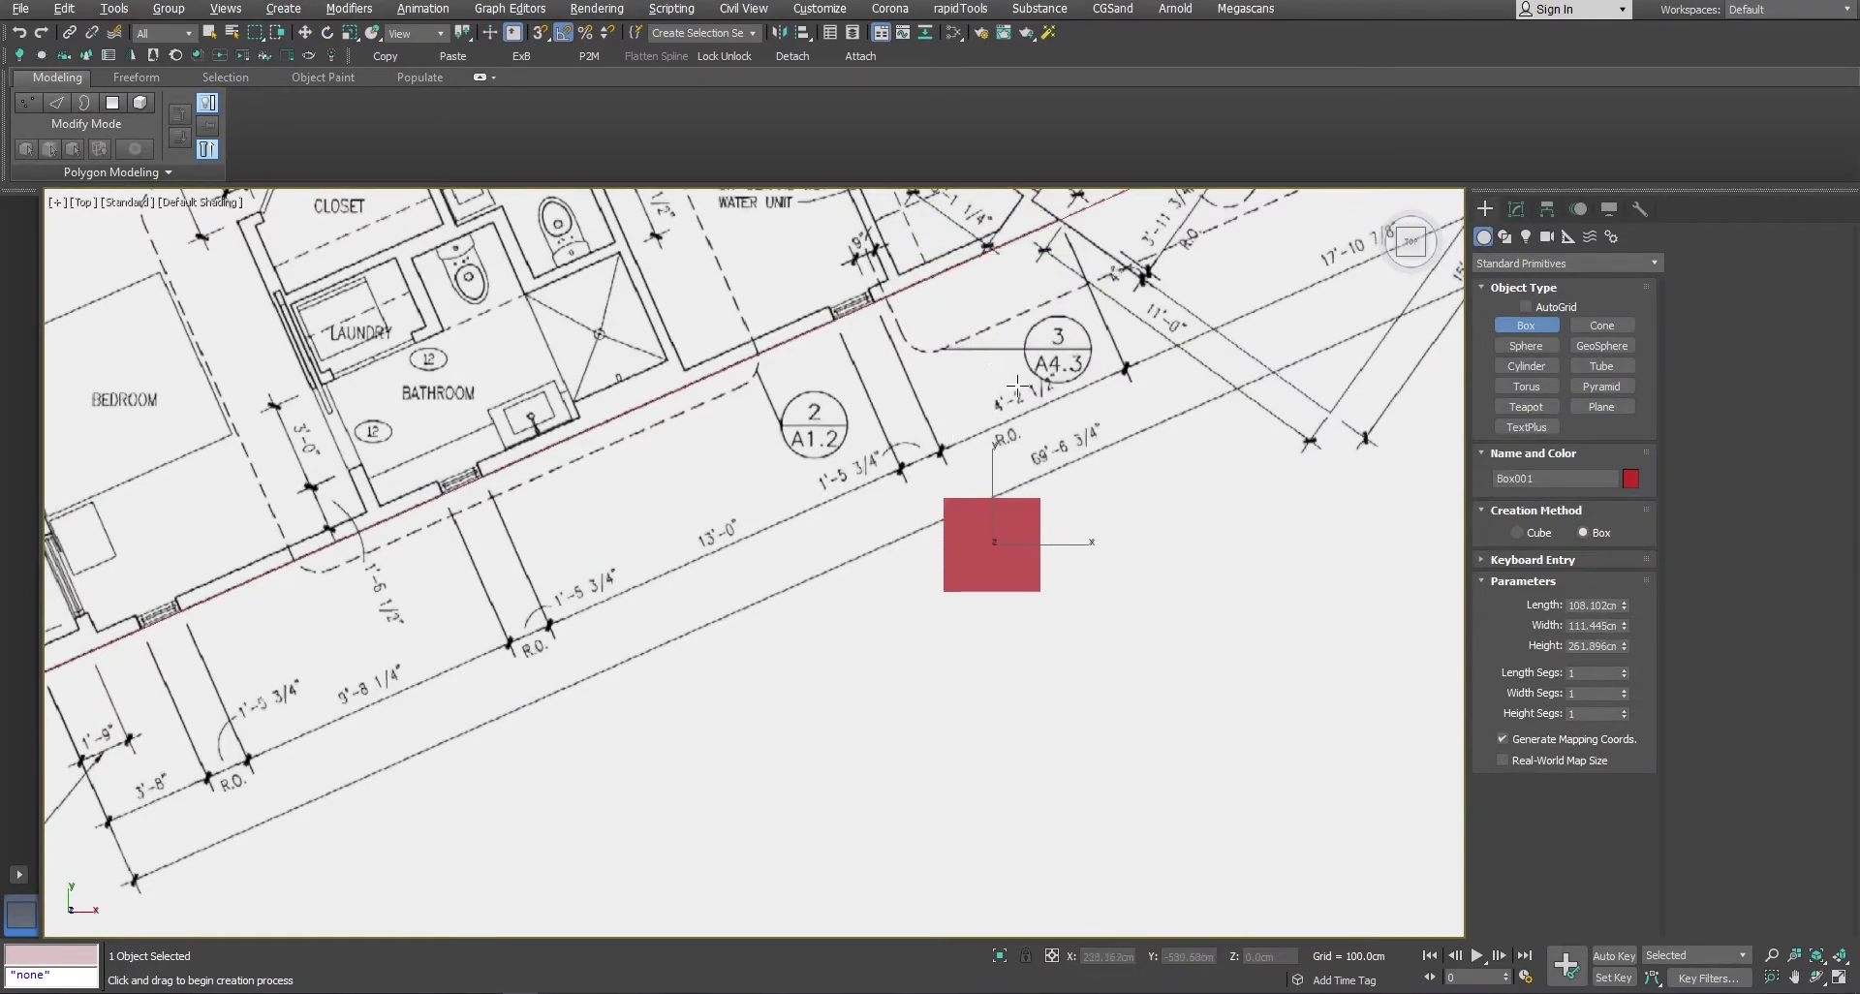
pyautogui.scroll(2, 1018, 386)
pyautogui.hotkey('alt', 'w')
pyautogui.middleClick(1224, 666)
pyautogui.hotkey('alt', 'w')
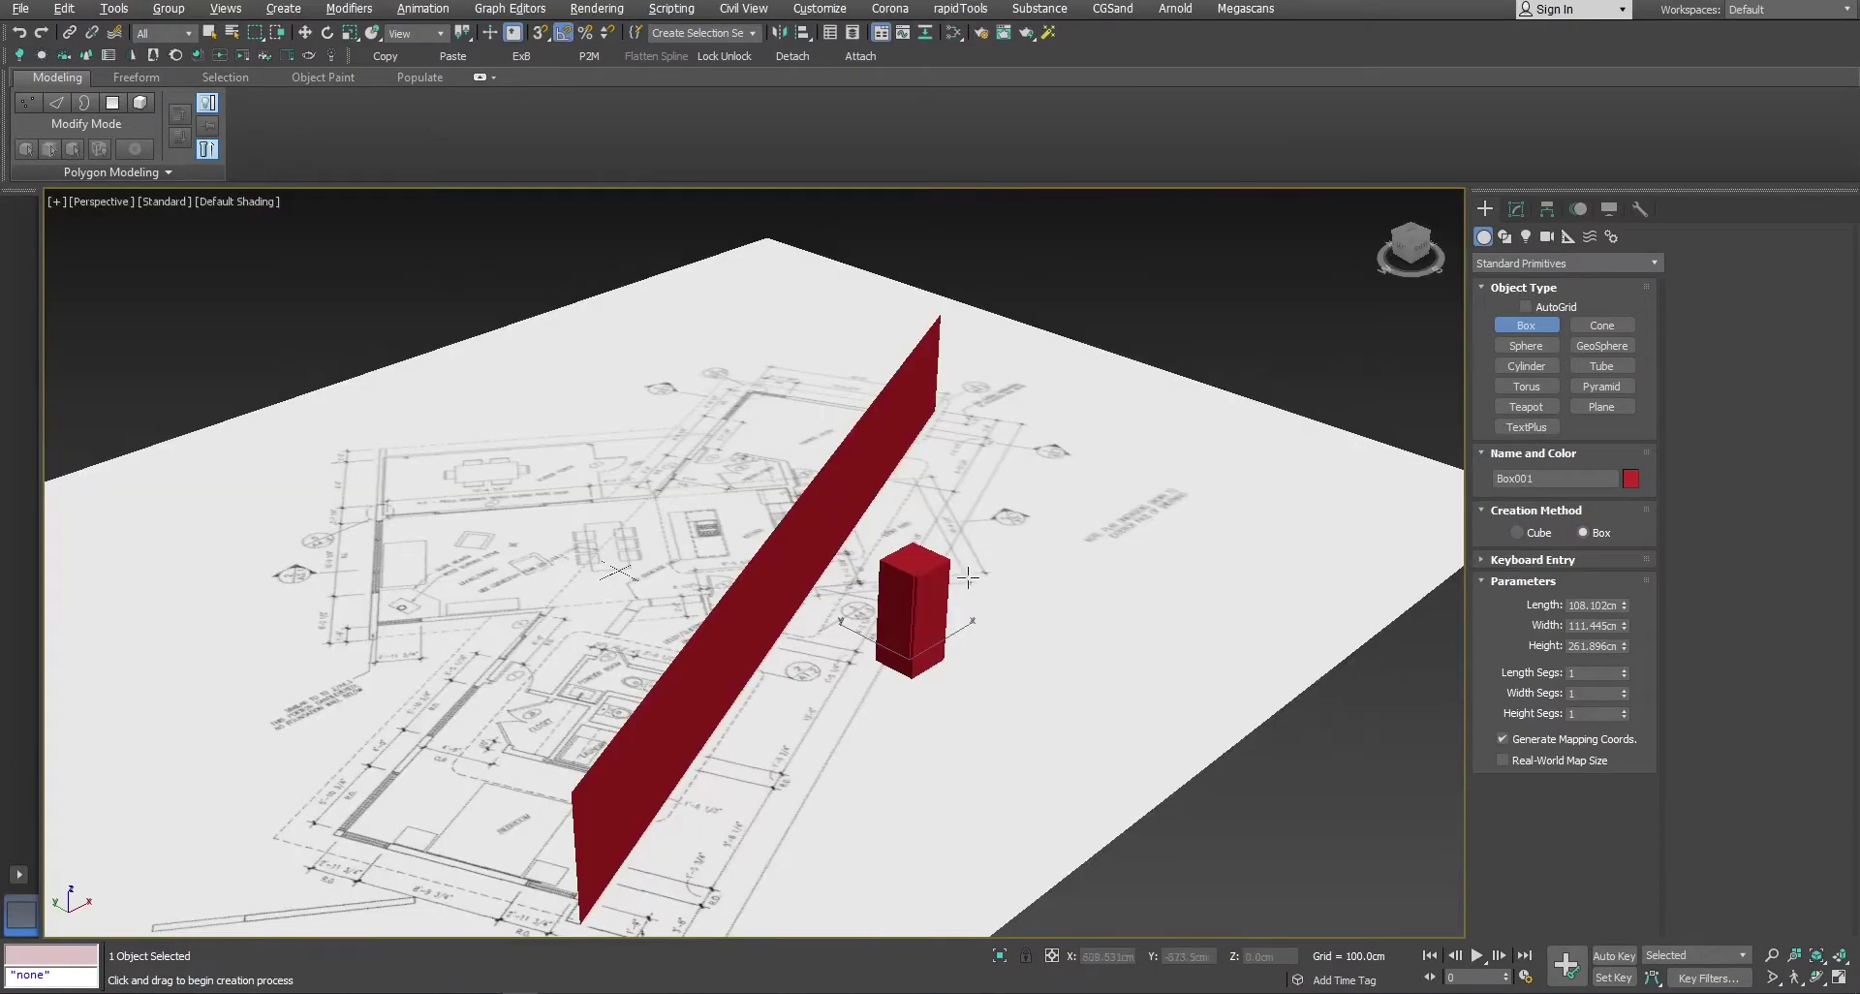
pyautogui.press('F4')
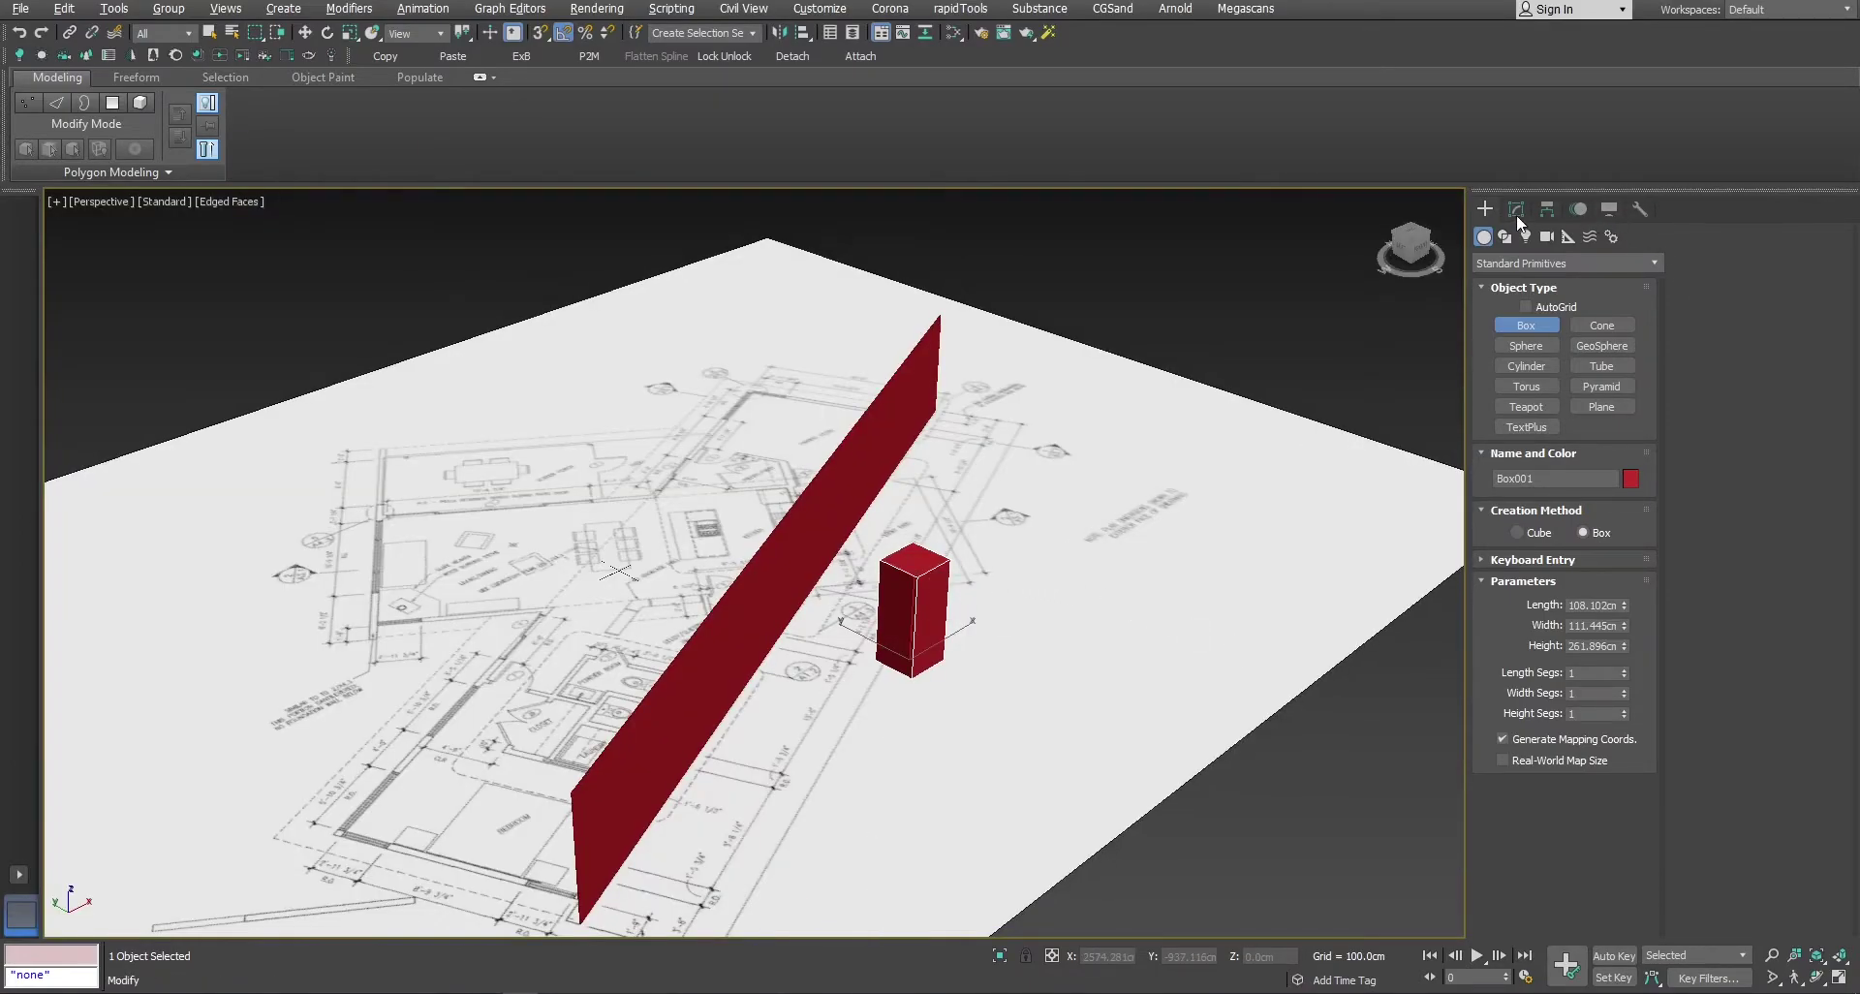
# Change the new box's object color to green
pyautogui.click(1517, 209)
pyautogui.click(1655, 238)
pyautogui.click(969, 590)
pyautogui.click(1106, 709)
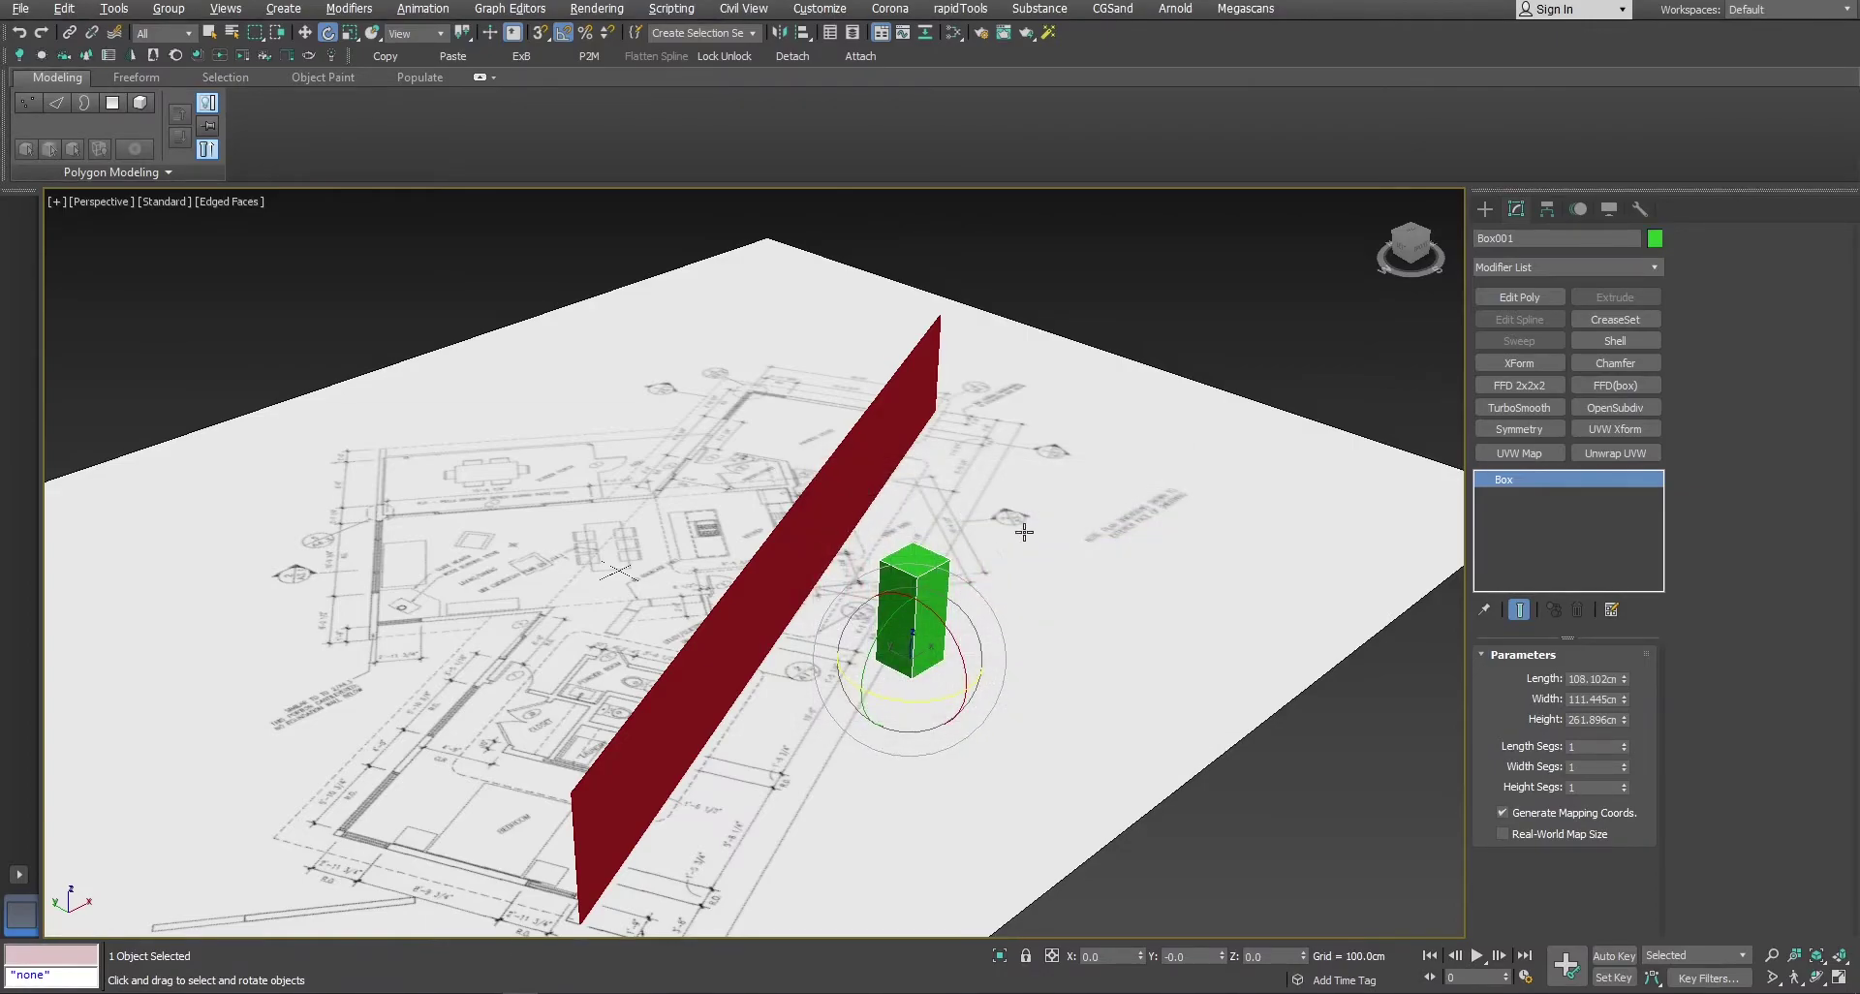
# Try a Normal Align of the red wall to the side face of the green box with zero offsets
pyautogui.keyDown('alt'); pyautogui.moveTo(1021, 519); pyautogui.dragTo(975, 579, button='middle'); pyautogui.keyUp('alt')
pyautogui.scroll(3, 868, 514)
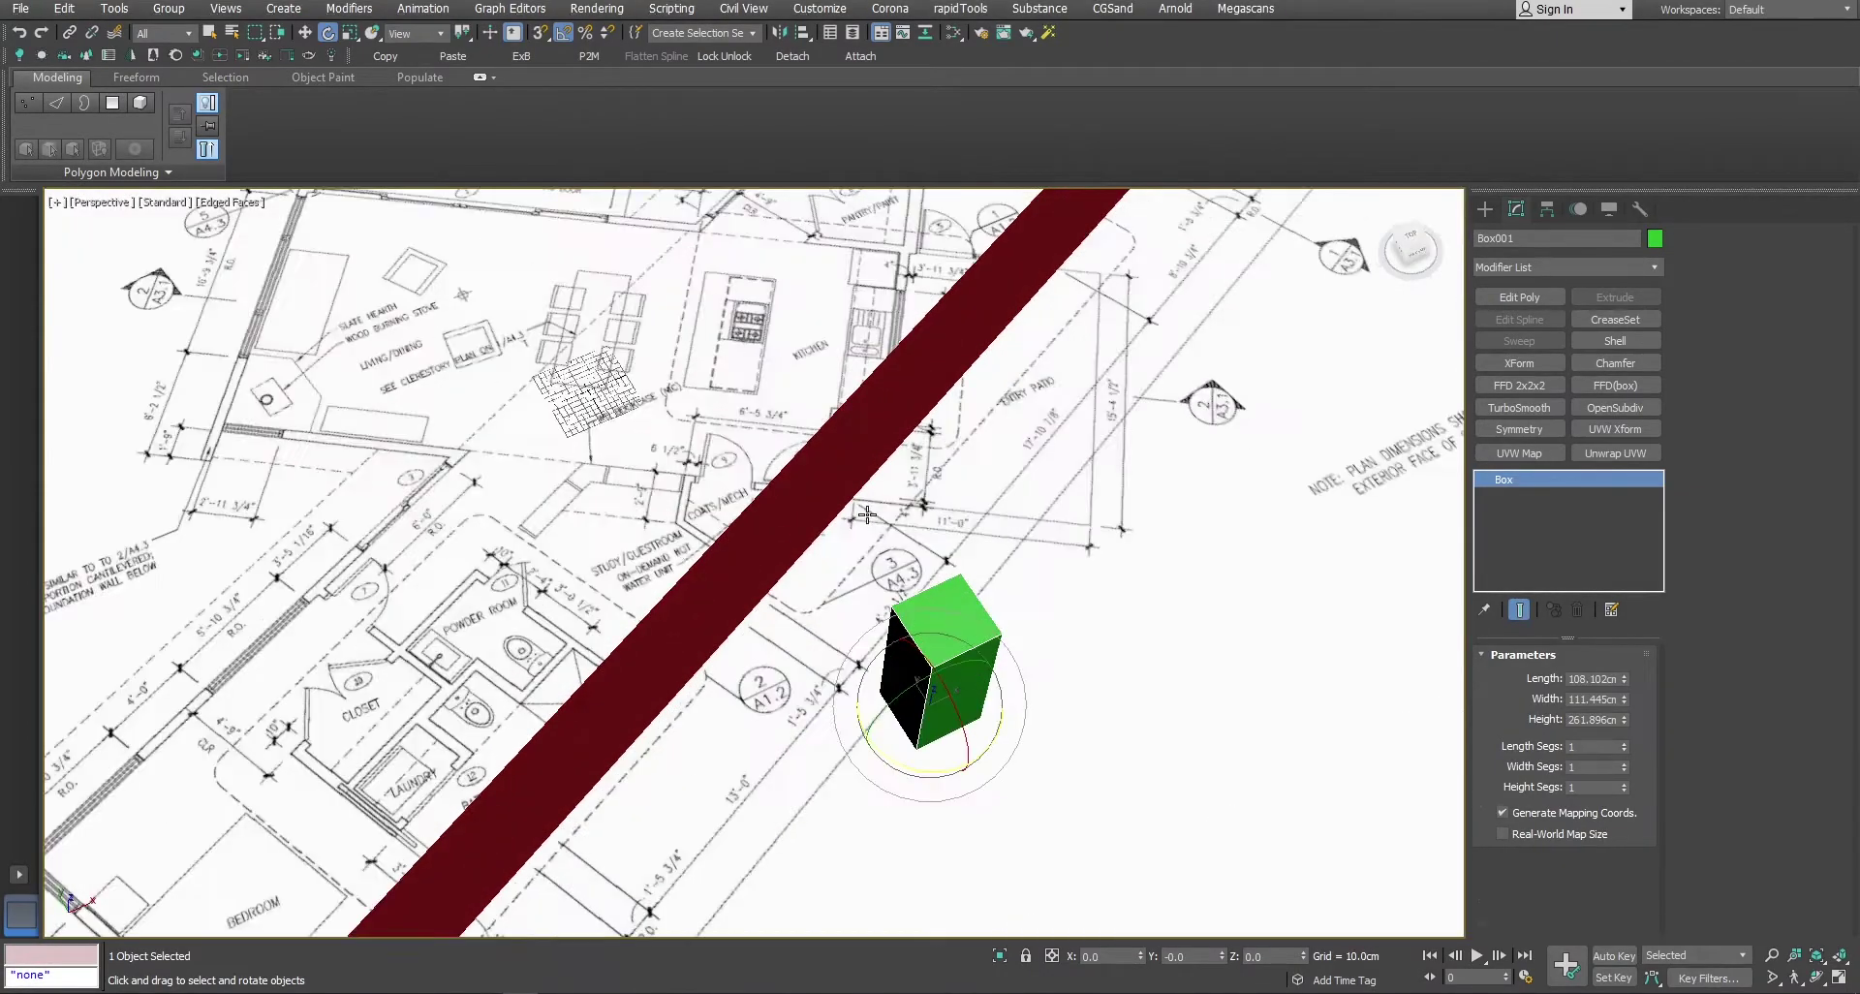
pyautogui.moveTo(849, 476); pyautogui.dragTo(1124, 543, button='middle')
pyautogui.press('w')
pyautogui.click(916, 481)
pyautogui.hotkey('alt', 'n')
pyautogui.click(950, 490)
pyautogui.click(1126, 439)
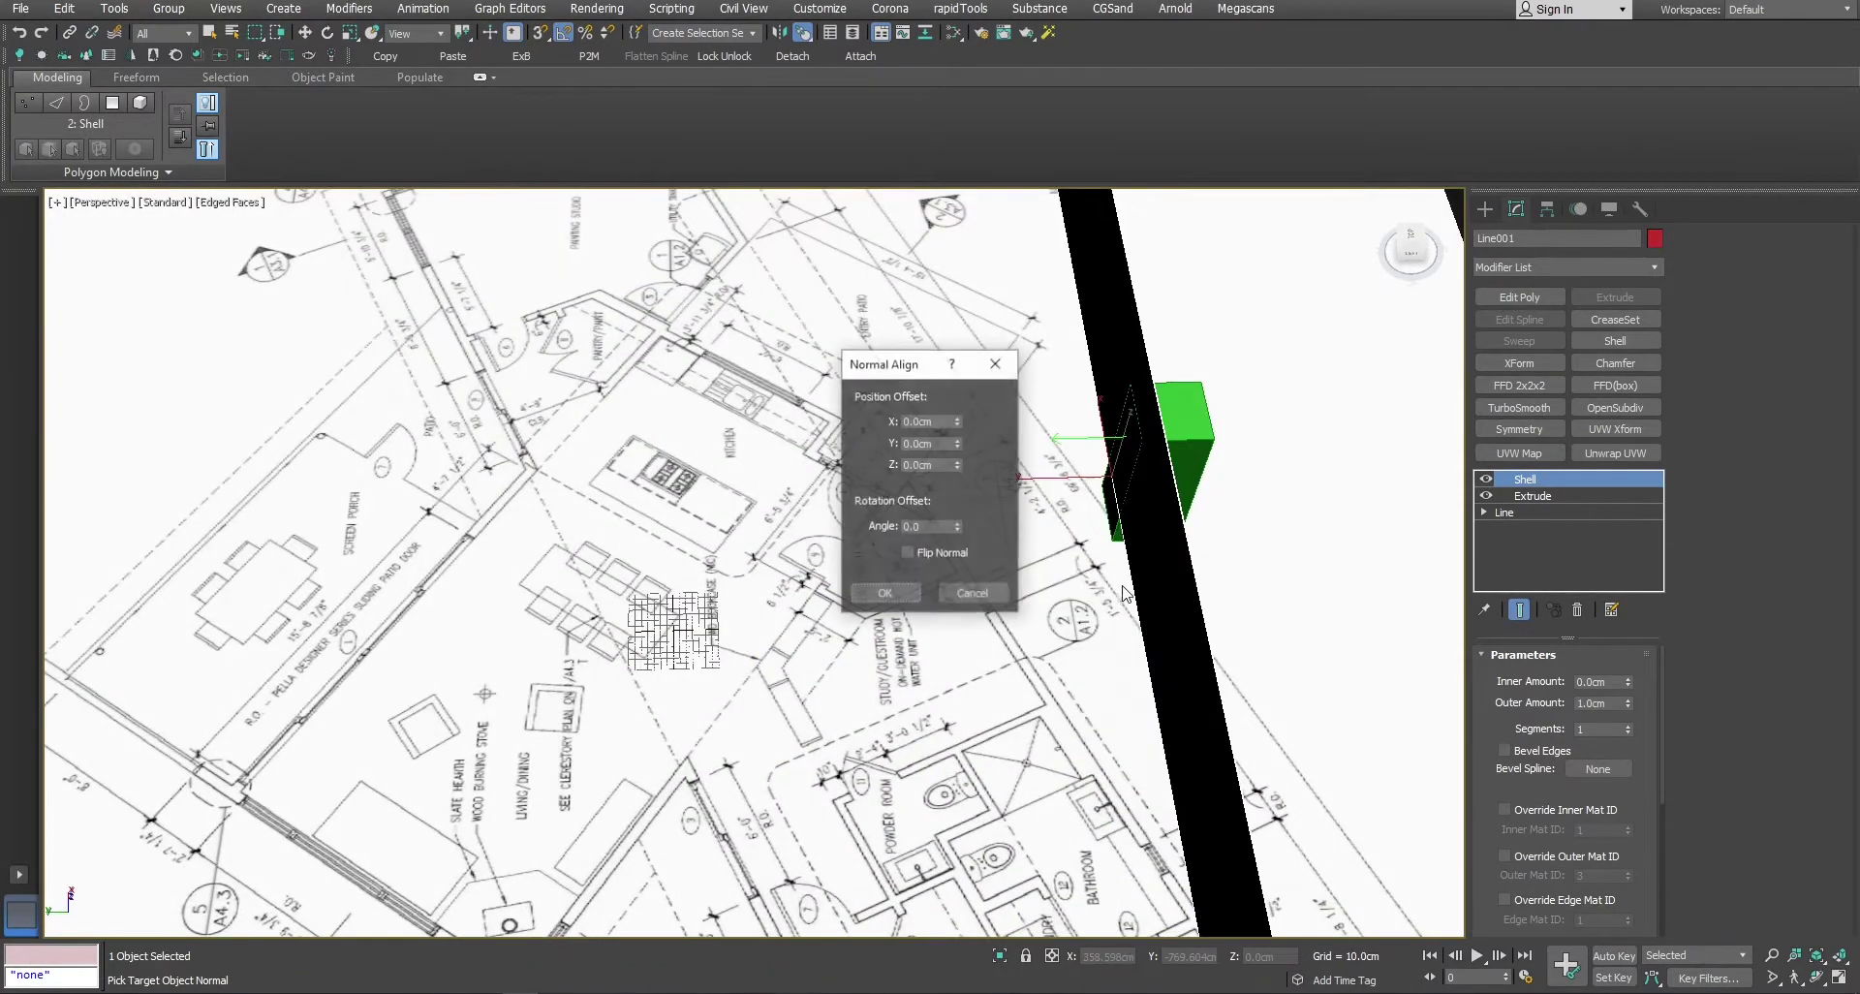
pyautogui.click(884, 593)
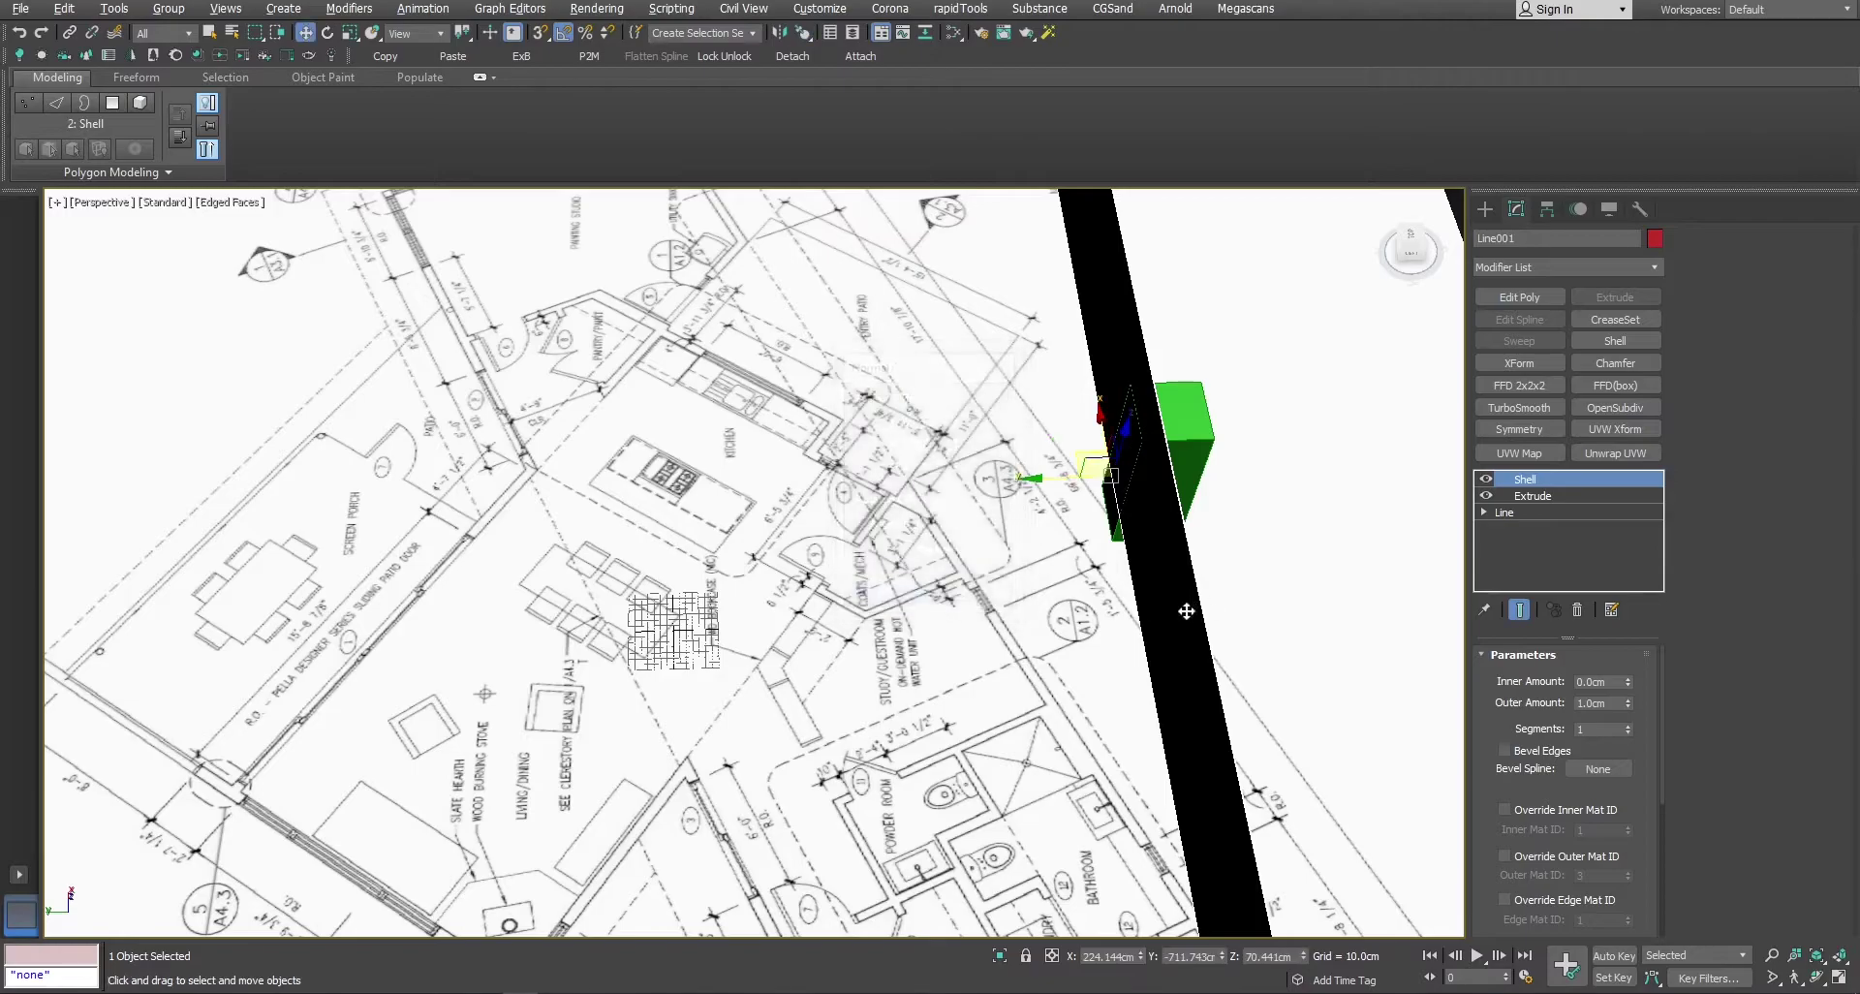
# Check the aligned wall in the Top and Perspective views, and undo the wall's alignment
pyautogui.keyDown('alt'); pyautogui.moveTo(1172, 614); pyautogui.dragTo(1030, 585, button='middle'); pyautogui.keyUp('alt')
pyautogui.hotkey('alt', 'w')
pyautogui.hotkey('alt', 'w')
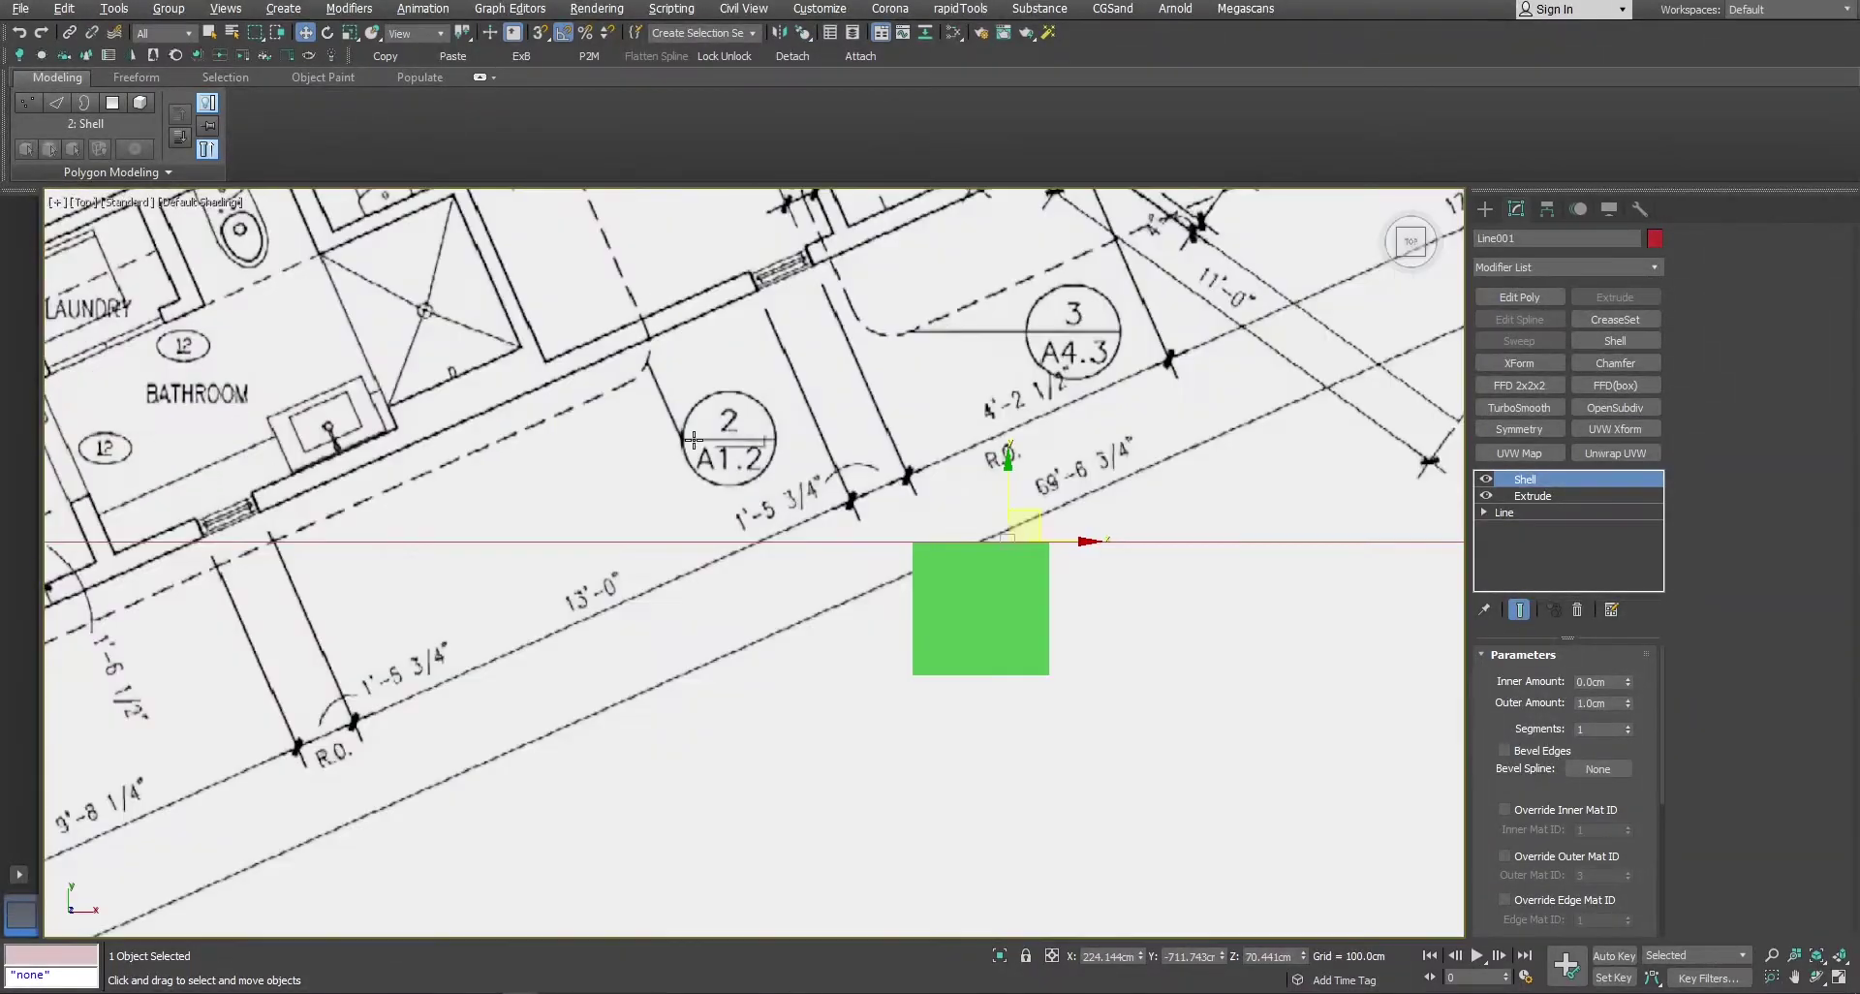
pyautogui.hotkey('alt', 'w')
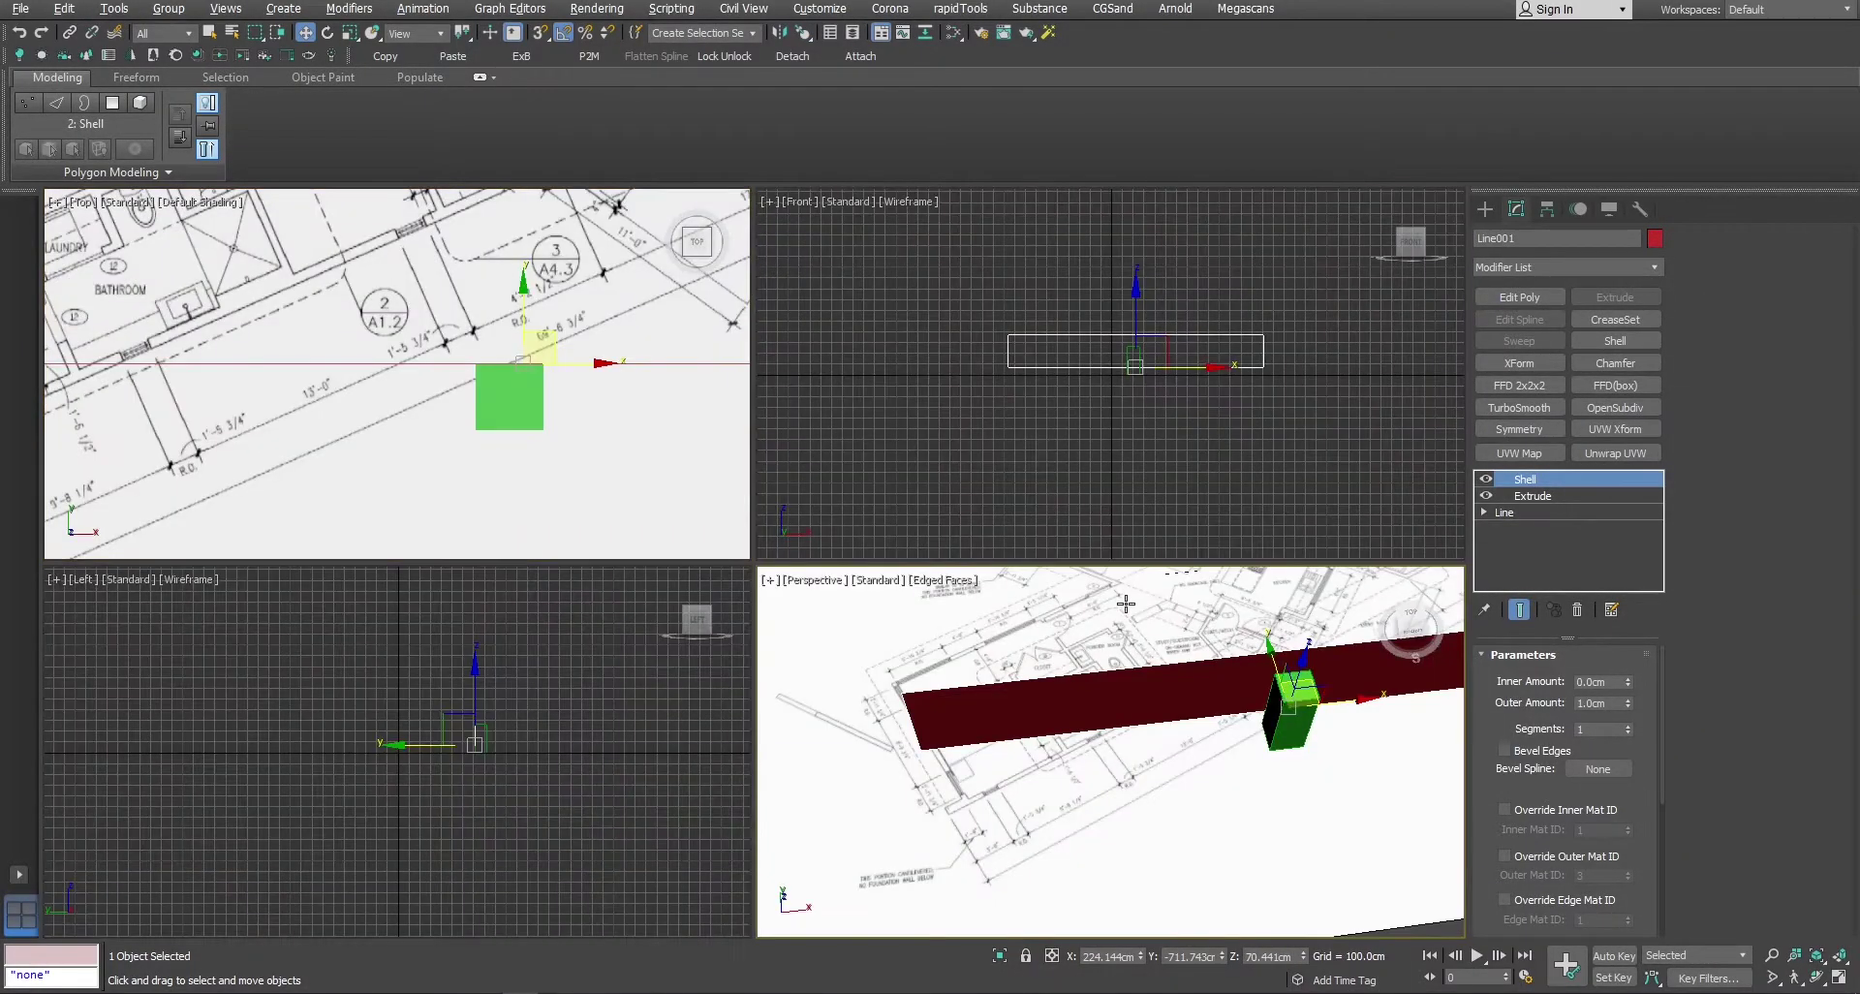
pyautogui.hotkey('alt', 'w')
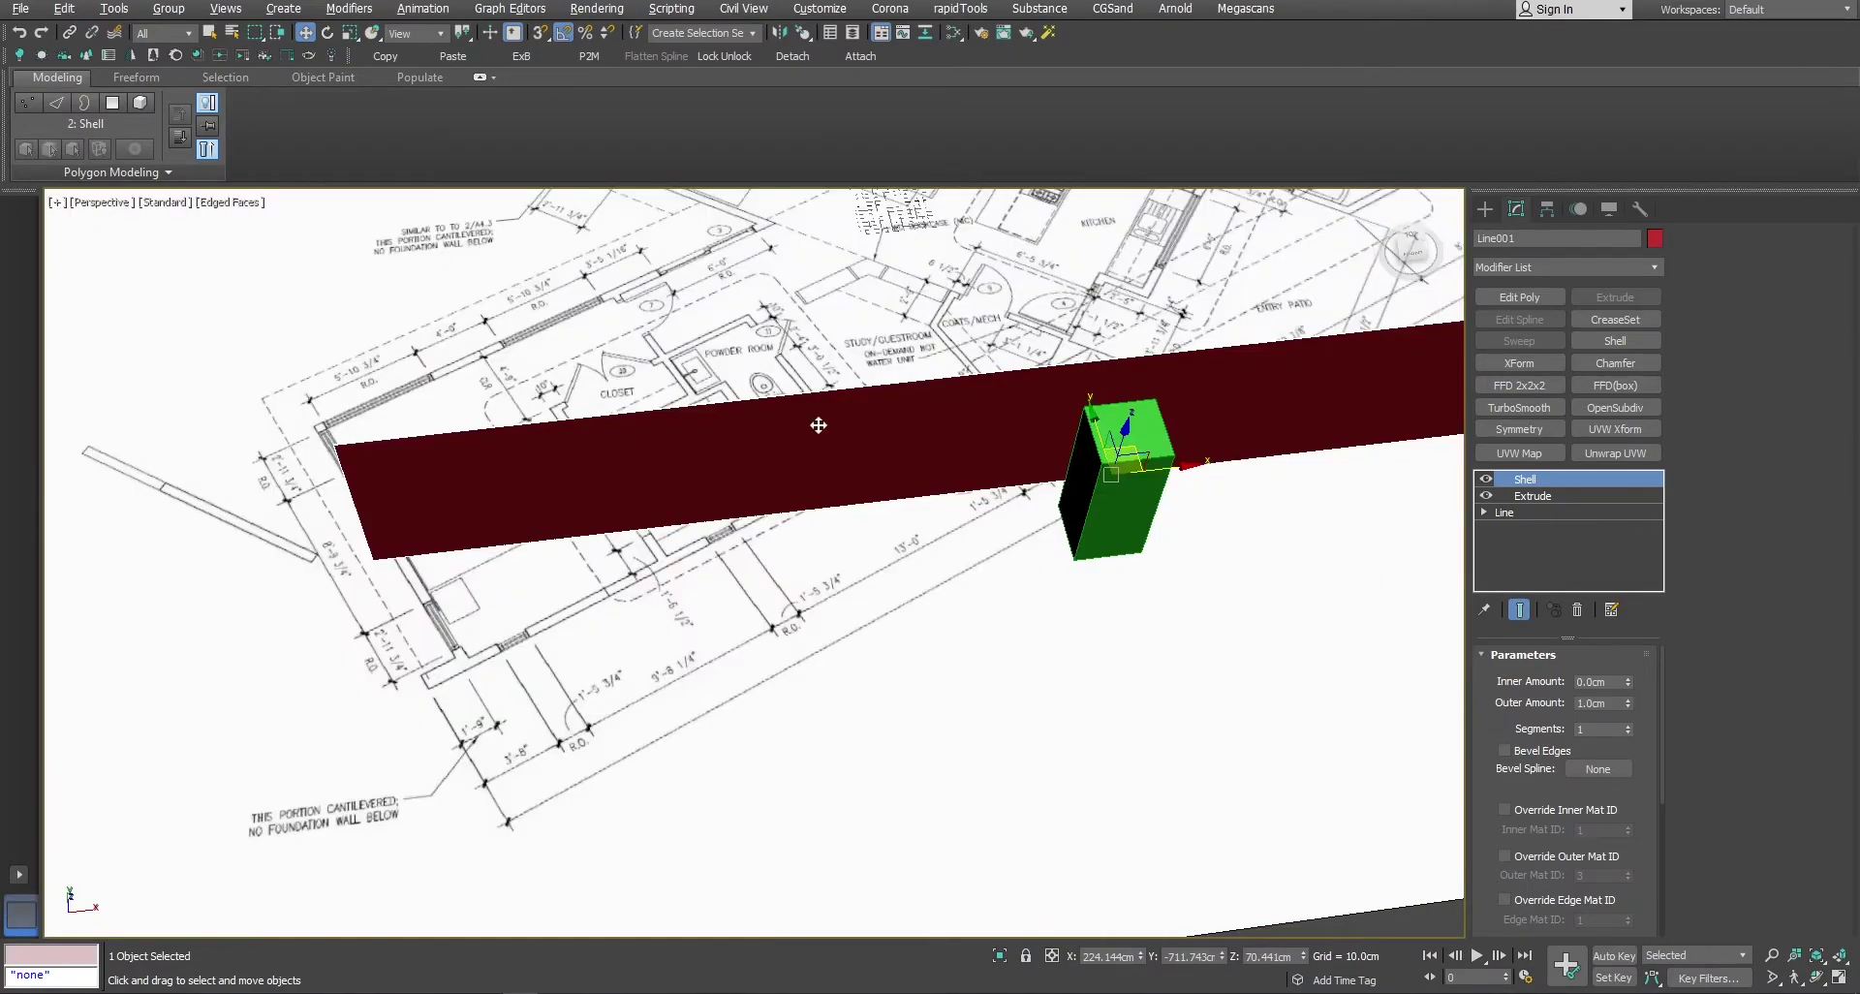
pyautogui.hotkey('ctrl', 'z')
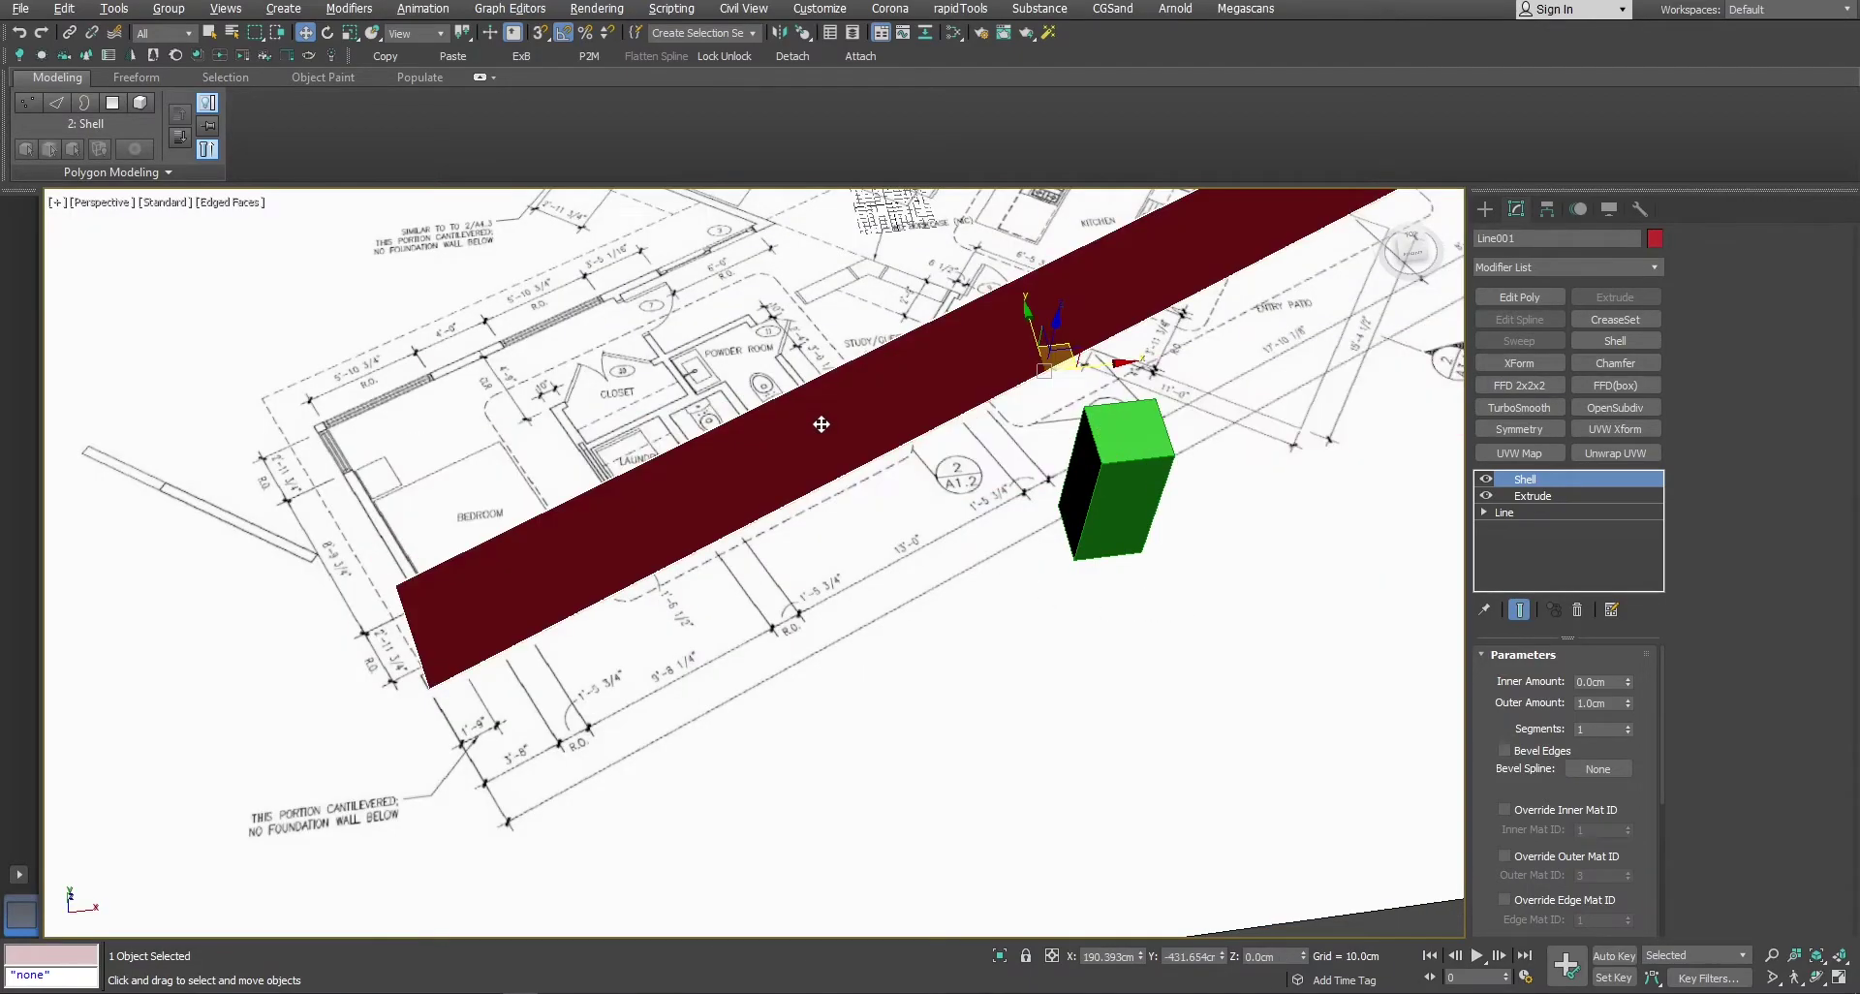
# Link the floor plan plane to the red wall as its parent
pyautogui.scroll(-3, 822, 424)
pyautogui.click(1259, 878)
pyautogui.moveTo(1073, 652); pyautogui.dragTo(985, 733, button='middle')
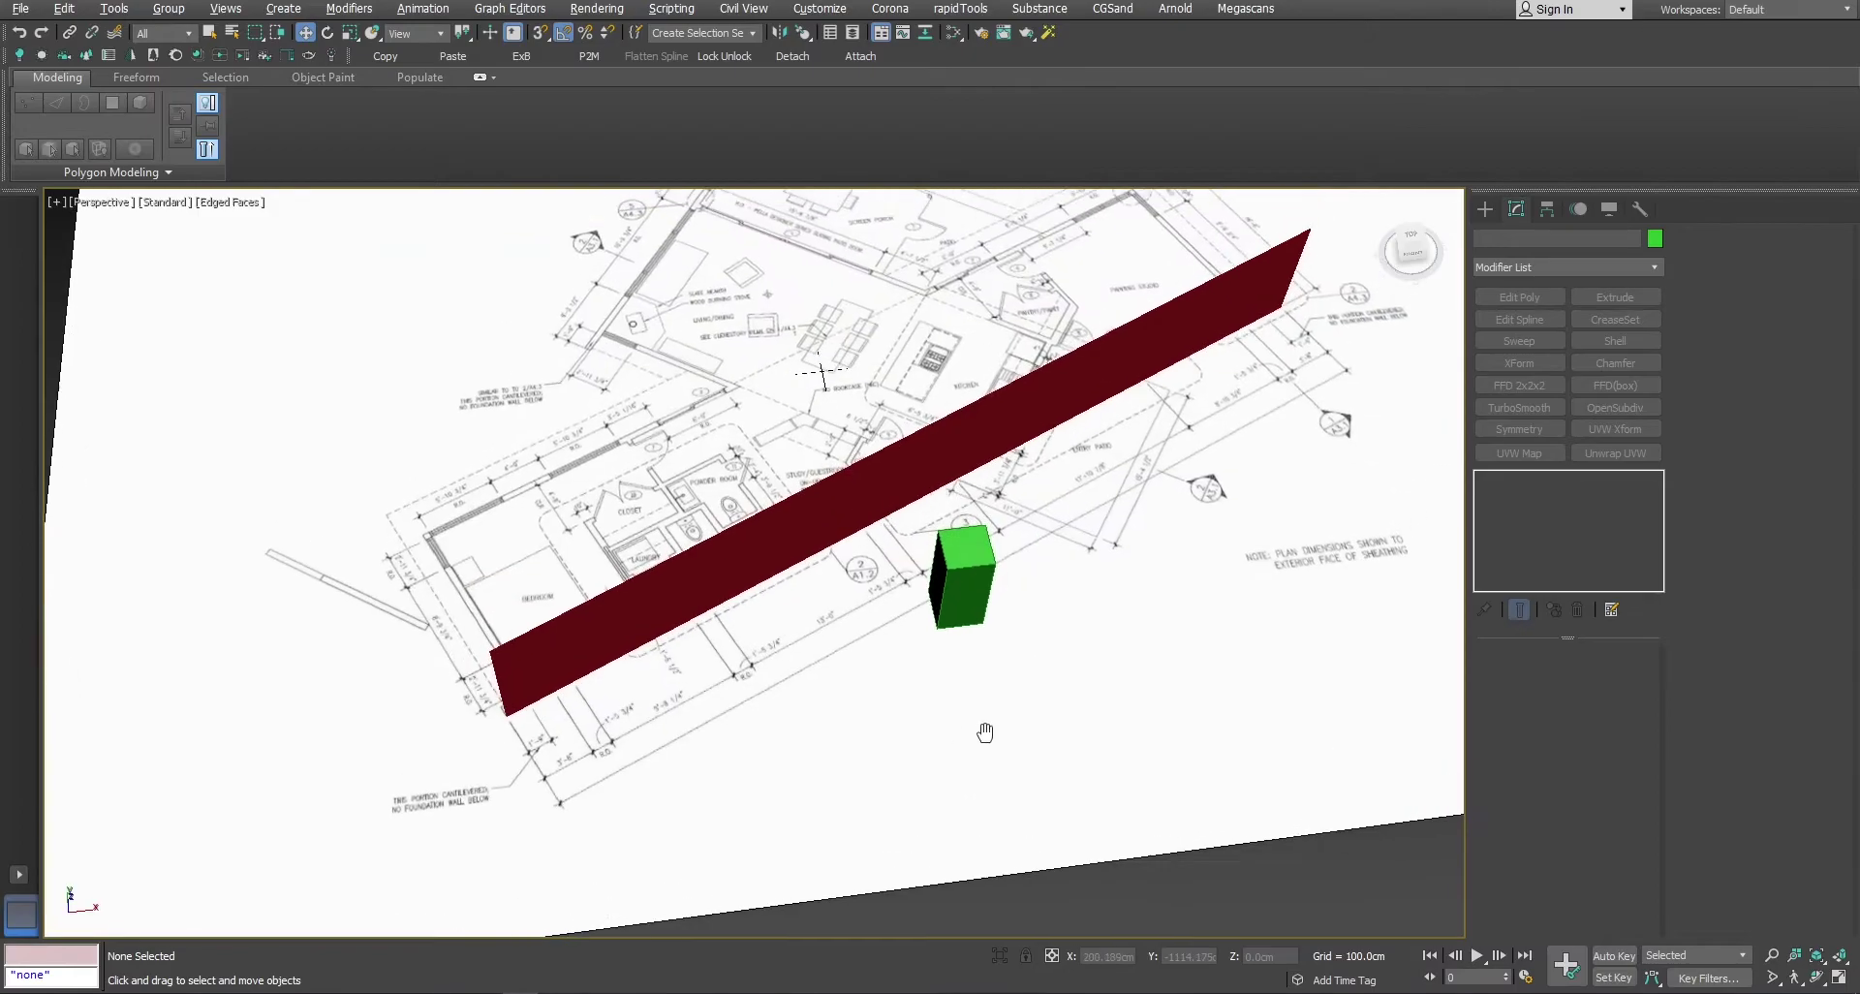
pyautogui.click(942, 690)
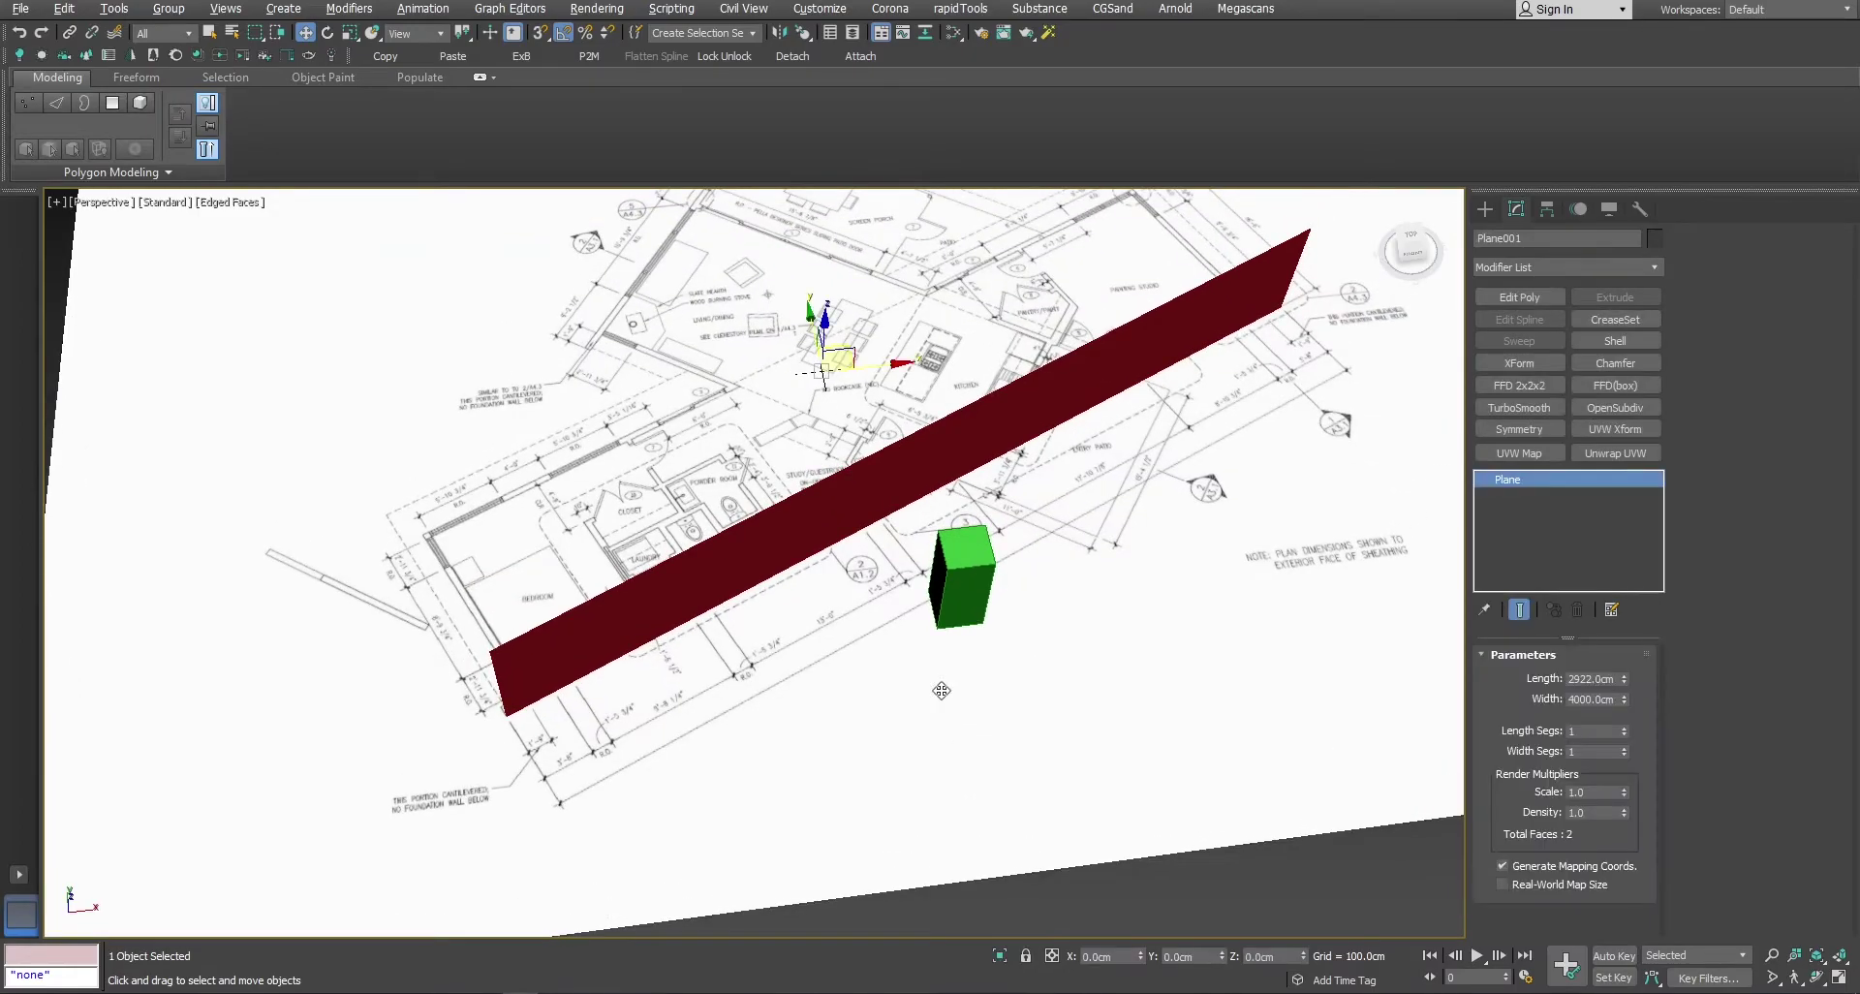
pyautogui.press('q')
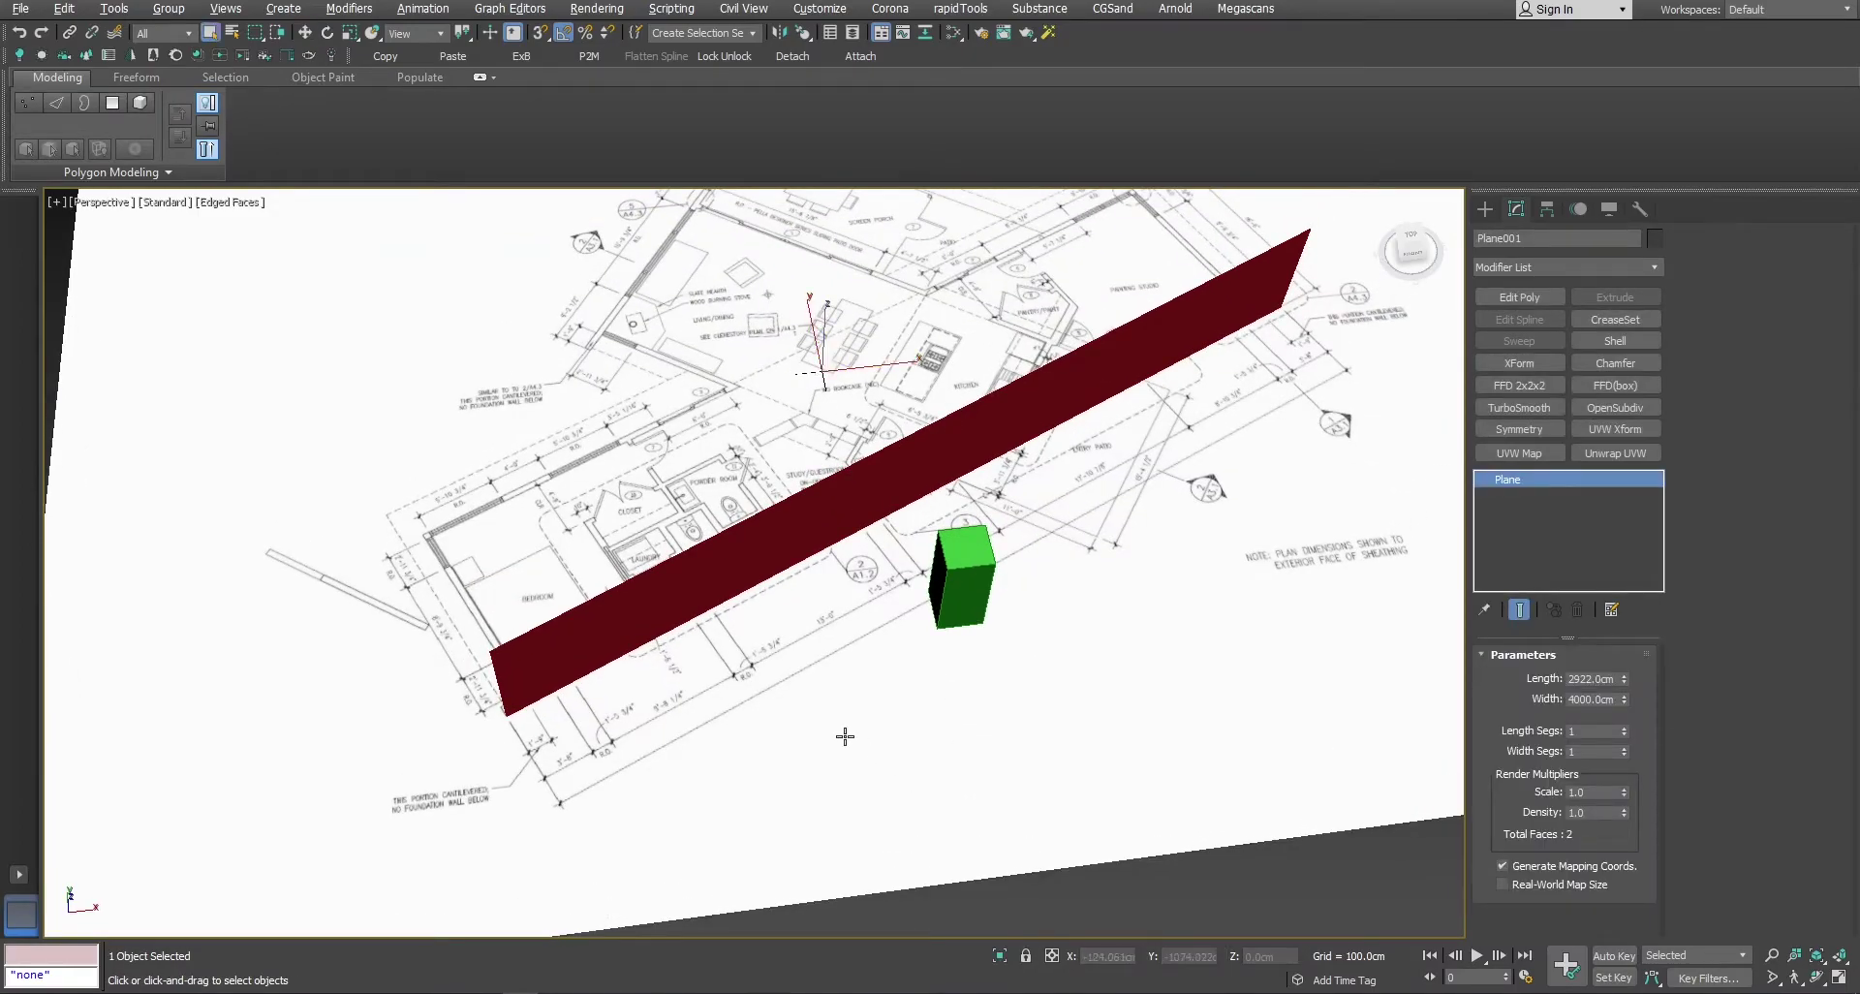
pyautogui.click(70, 32)
pyautogui.moveTo(938, 747); pyautogui.dragTo(848, 507)
# Test the link by moving the red wall together with the floor plan, and undo the move
pyautogui.press('w')
pyautogui.click(835, 506)
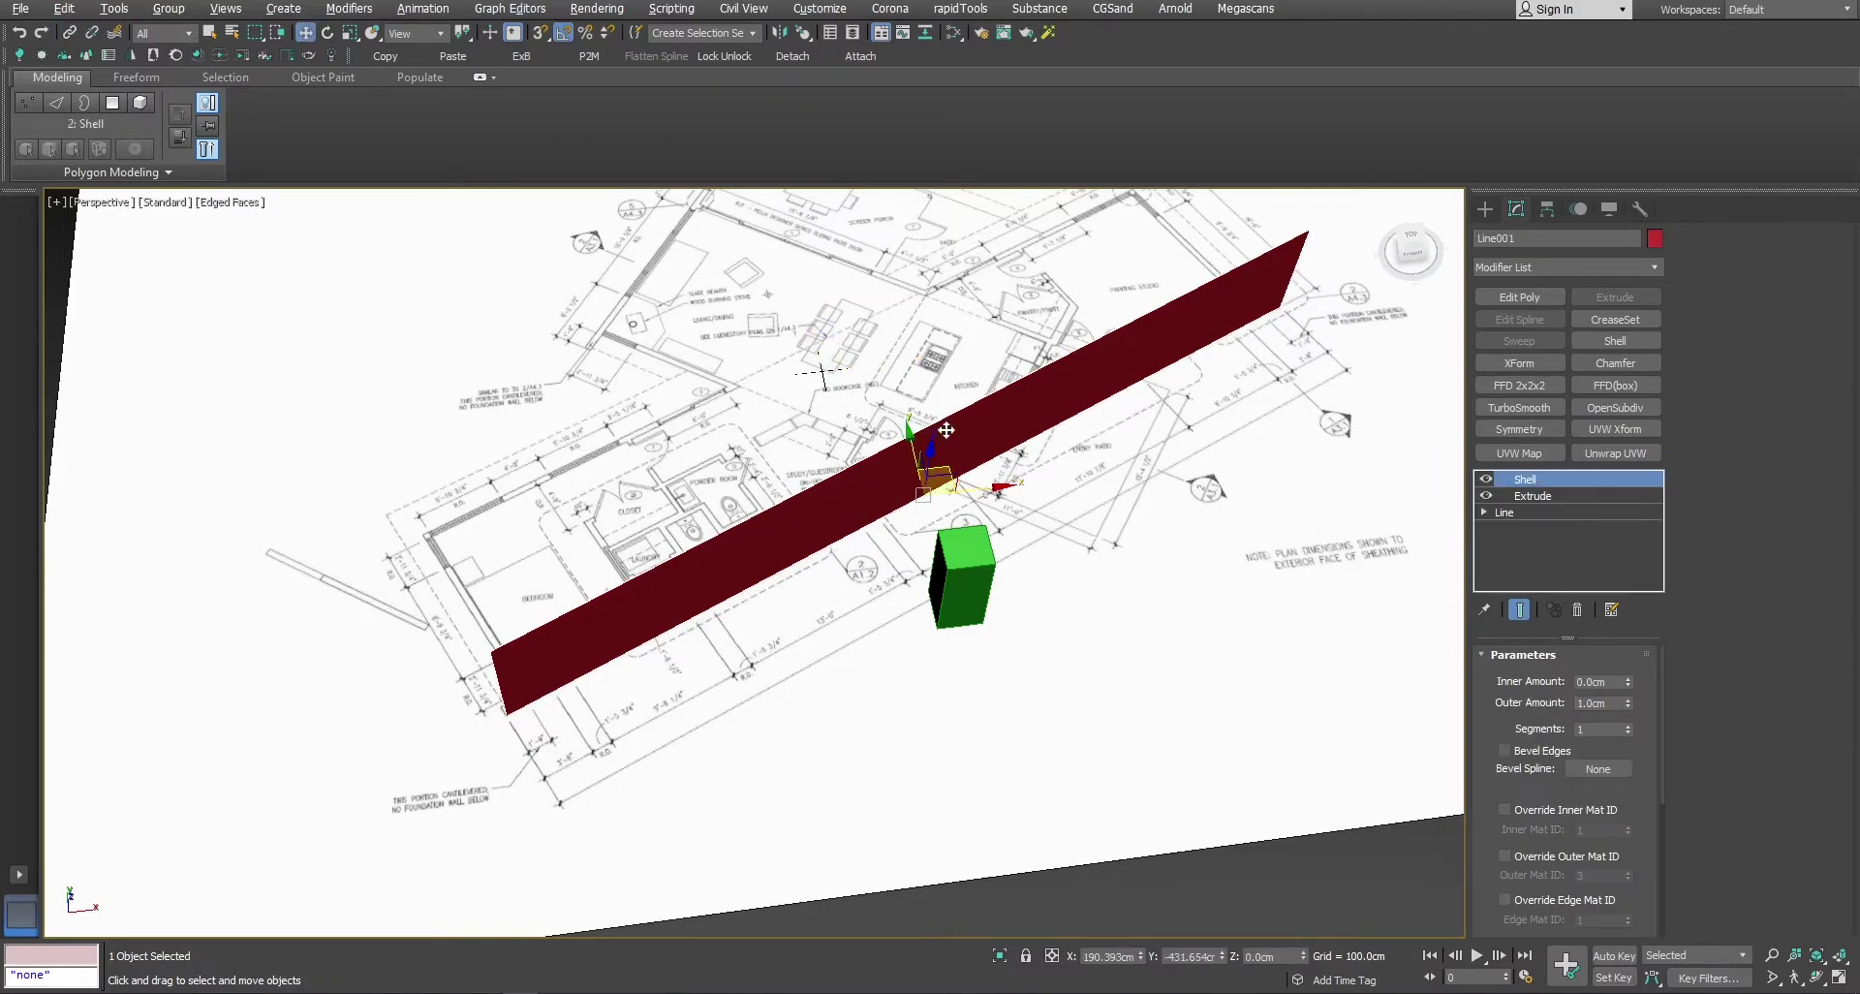
pyautogui.moveTo(983, 488); pyautogui.dragTo(818, 492)
pyautogui.moveTo(944, 485)
pyautogui.mouseDown()
pyautogui.moveTo(1065, 283)
pyautogui.moveTo(1021, 440)
pyautogui.moveTo(948, 494)
pyautogui.mouseUp()
pyautogui.keyDown('alt'); pyautogui.moveTo(949, 495); pyautogui.dragTo(937, 423, button='middle'); pyautogui.keyUp('alt')
pyautogui.moveTo(927, 457); pyautogui.dragTo(972, 478)
pyautogui.hotkey('ctrl', 'z')
# Examine the Align tool's variants and the facing sides of the red wall and the green box
pyautogui.keyDown('alt'); pyautogui.moveTo(932, 440); pyautogui.dragTo(955, 623, button='middle'); pyautogui.keyUp('alt')
pyautogui.click(1057, 901)
pyautogui.scroll(5, 949, 470)
pyautogui.click(898, 464)
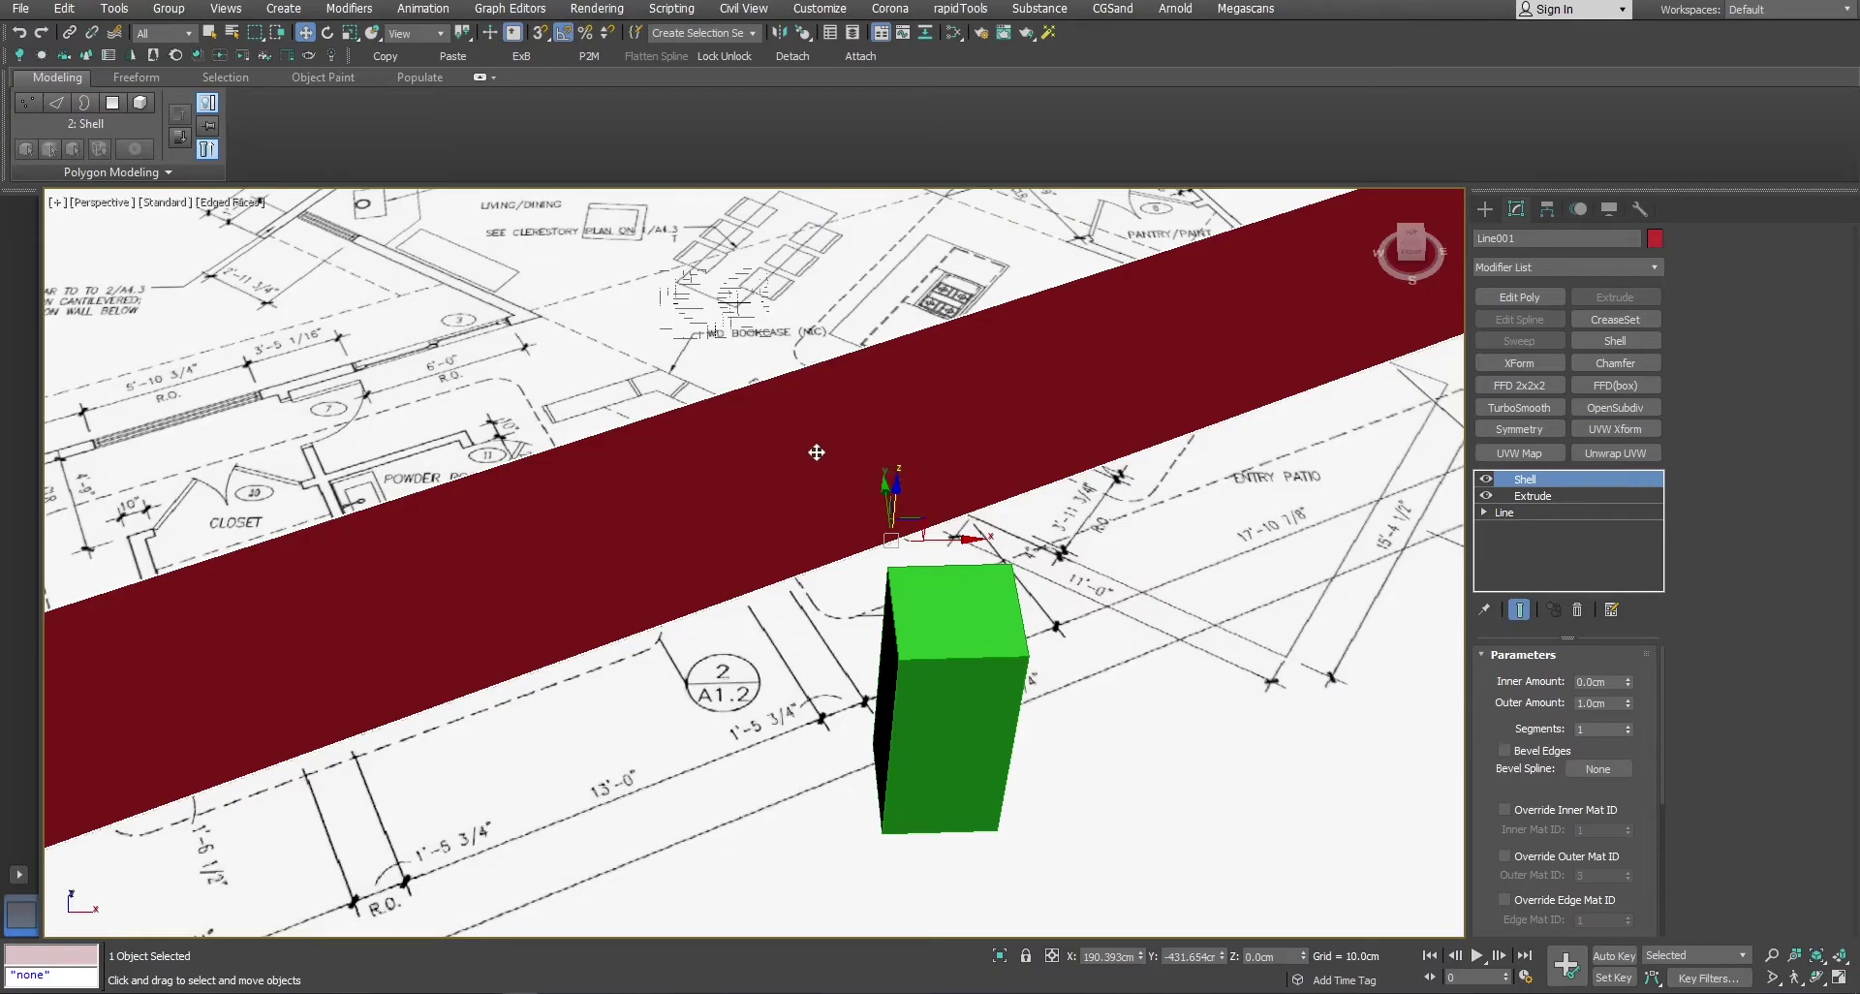
pyautogui.click(803, 38)
pyautogui.moveTo(804, 39); pyautogui.dragTo(810, 56)
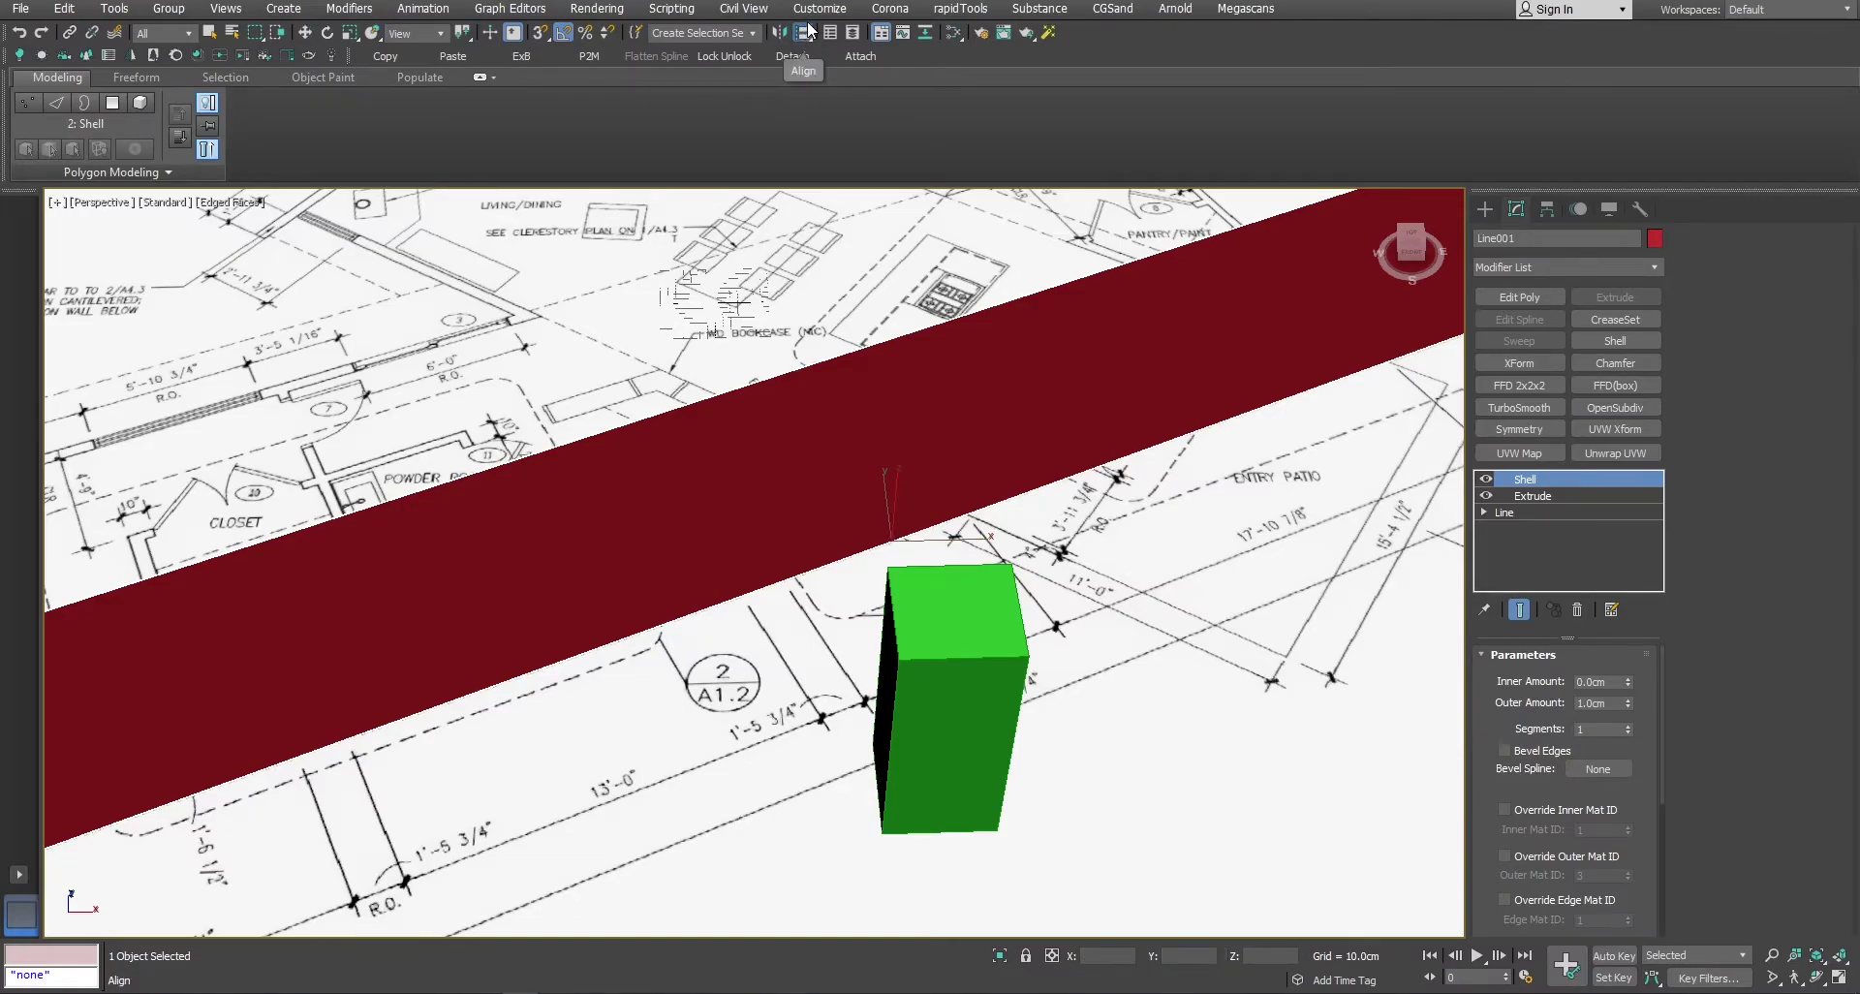
pyautogui.click(804, 37)
pyautogui.moveTo(804, 37); pyautogui.dragTo(805, 95)
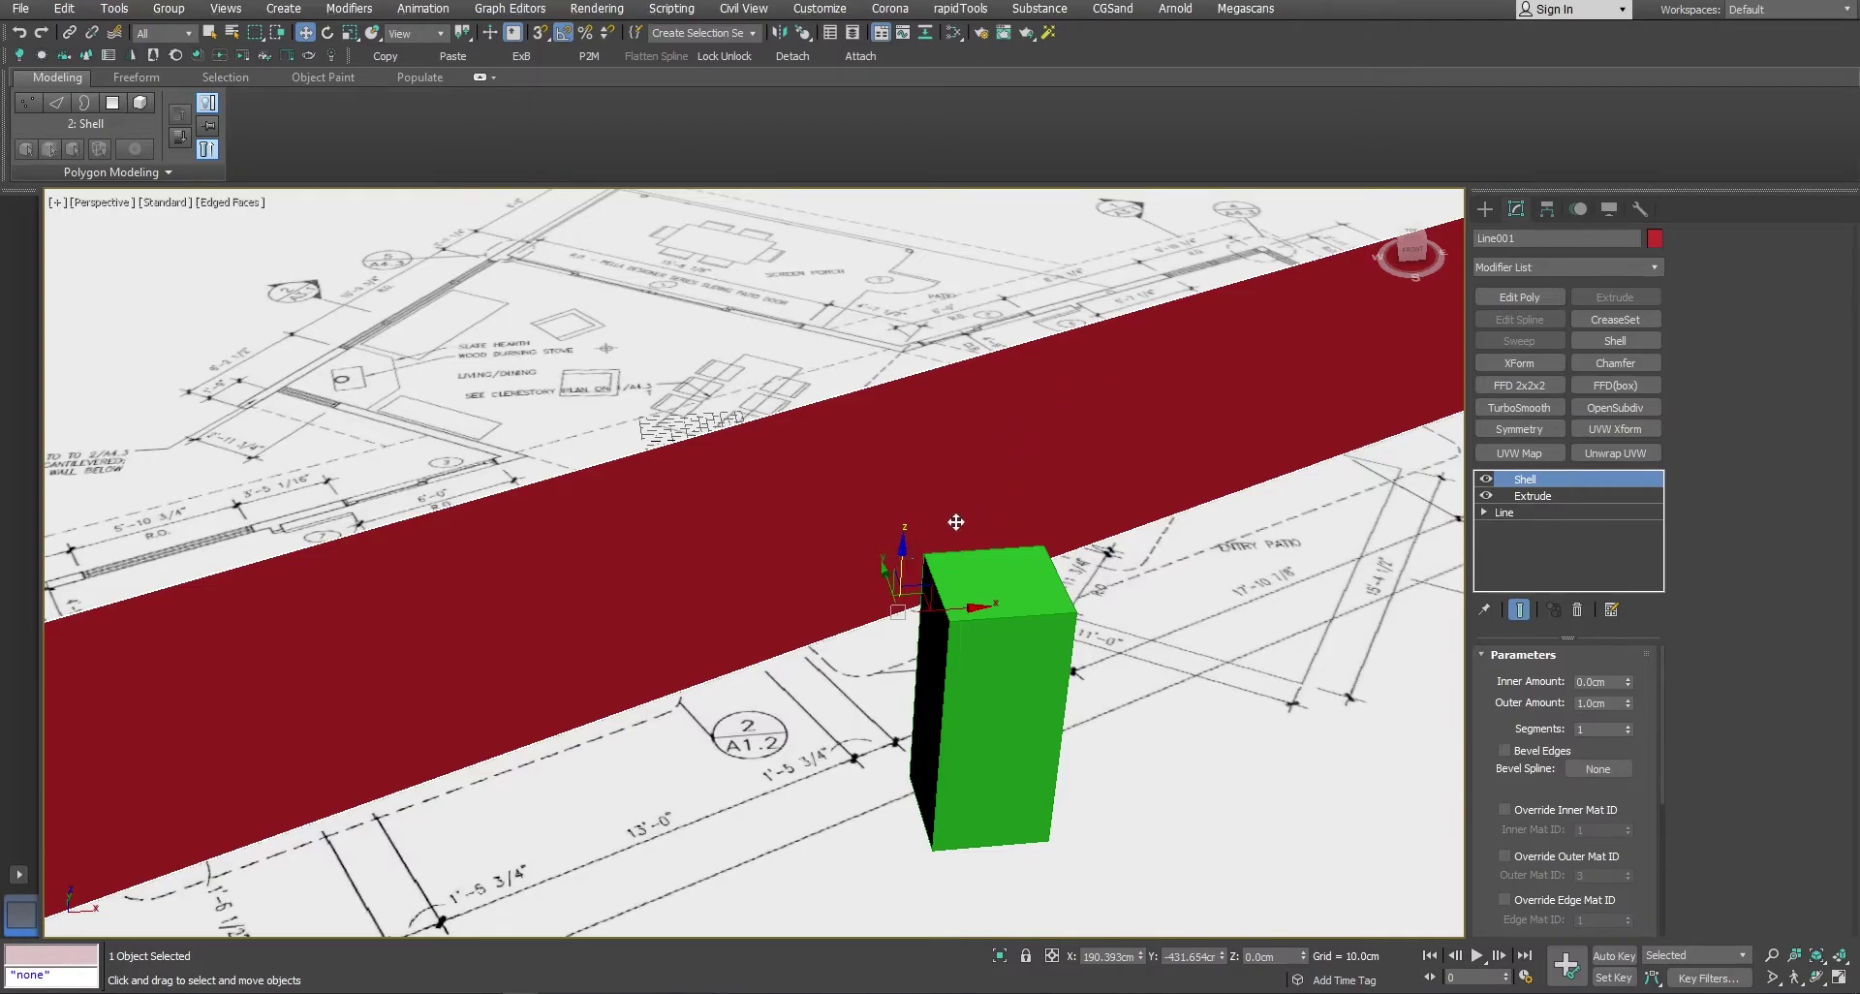
pyautogui.keyDown('alt'); pyautogui.moveTo(905, 516); pyautogui.dragTo(1106, 620, button='middle'); pyautogui.keyUp('alt')
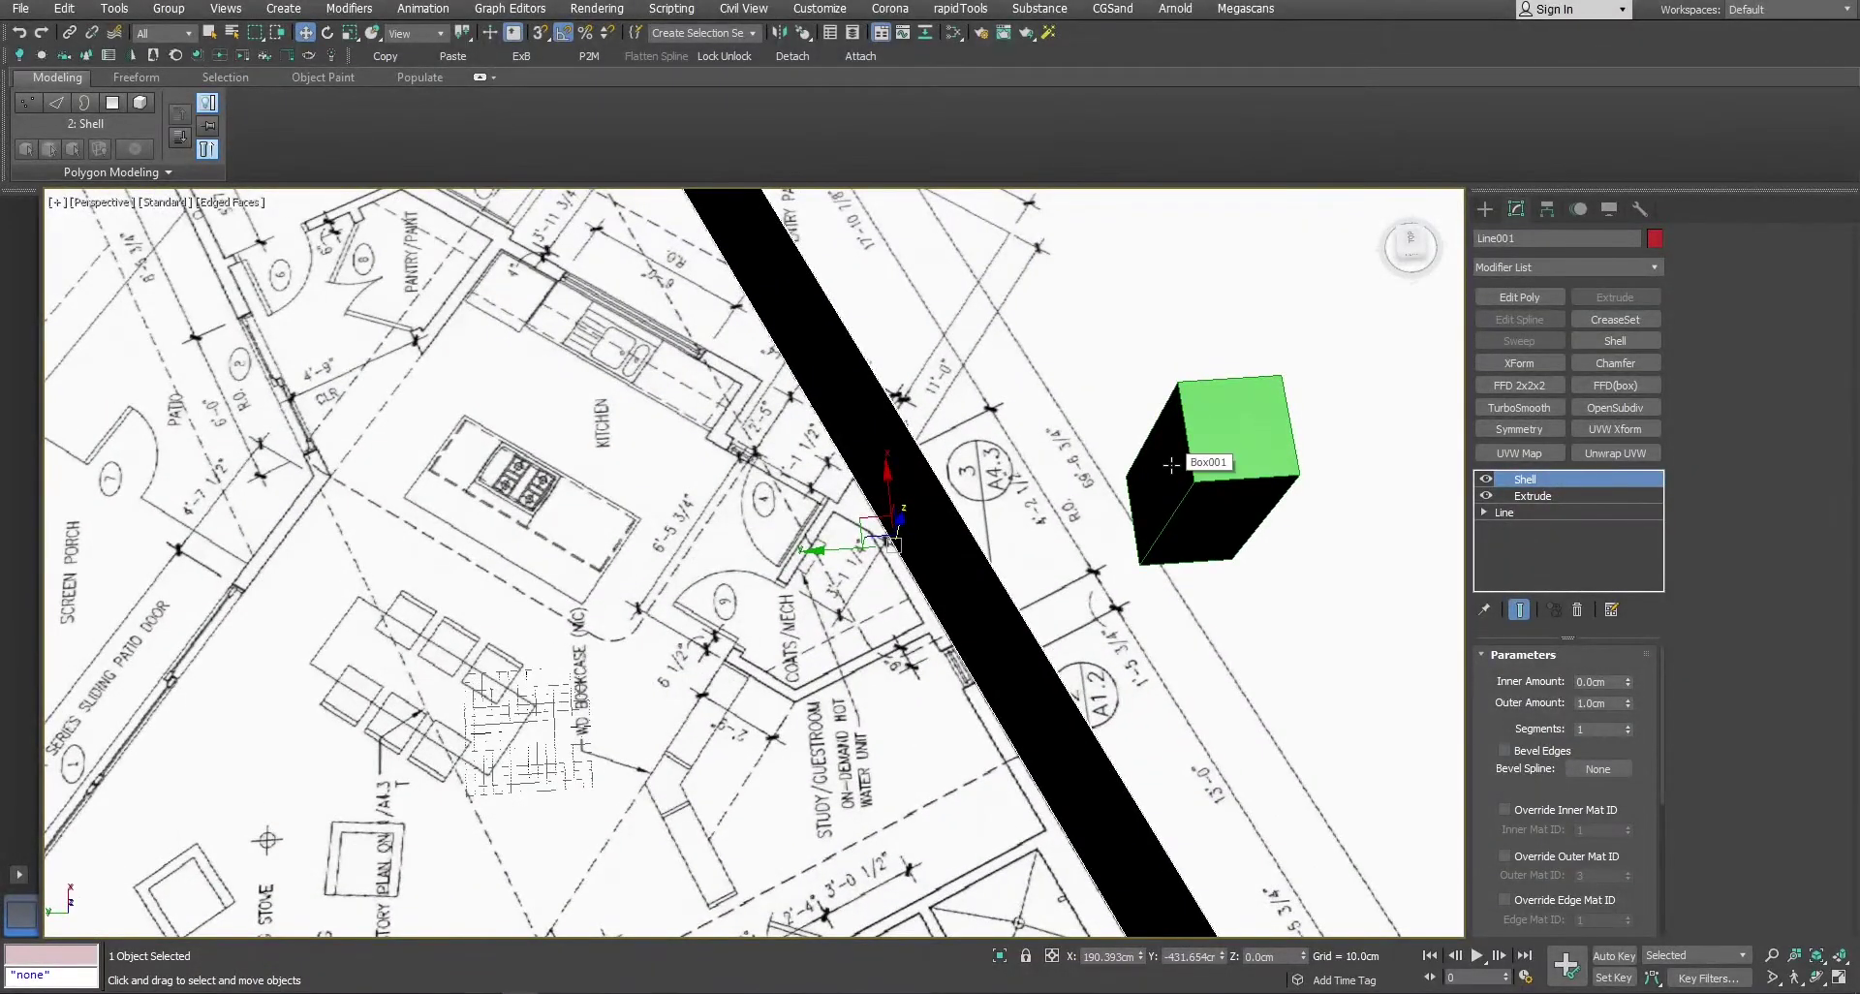
pyautogui.keyDown('alt'); pyautogui.moveTo(1171, 465); pyautogui.dragTo(979, 377, button='middle'); pyautogui.keyUp('alt')
# Normal-align the wall and its linked floor plan to the side face of the green box with zero offsets
pyautogui.press('q')
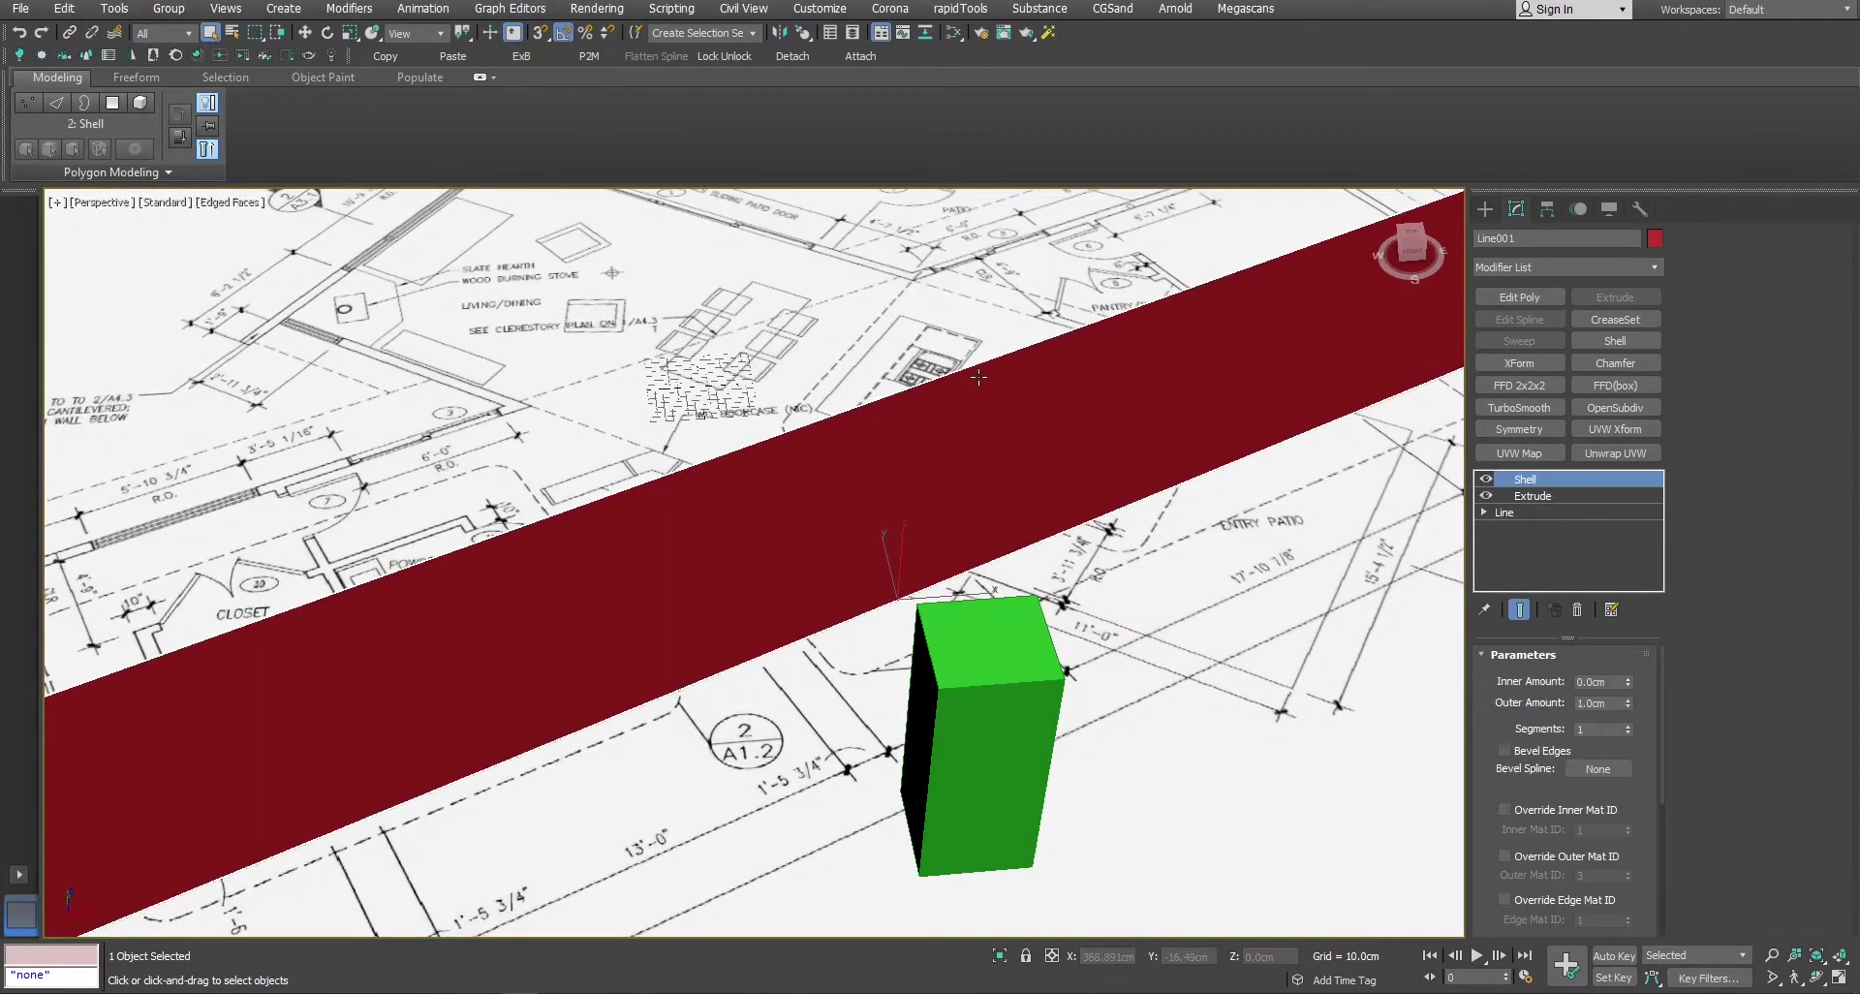
pyautogui.click(803, 35)
pyautogui.click(944, 515)
pyautogui.keyDown('alt'); pyautogui.moveTo(876, 569); pyautogui.dragTo(1127, 586, button='middle'); pyautogui.keyUp('alt')
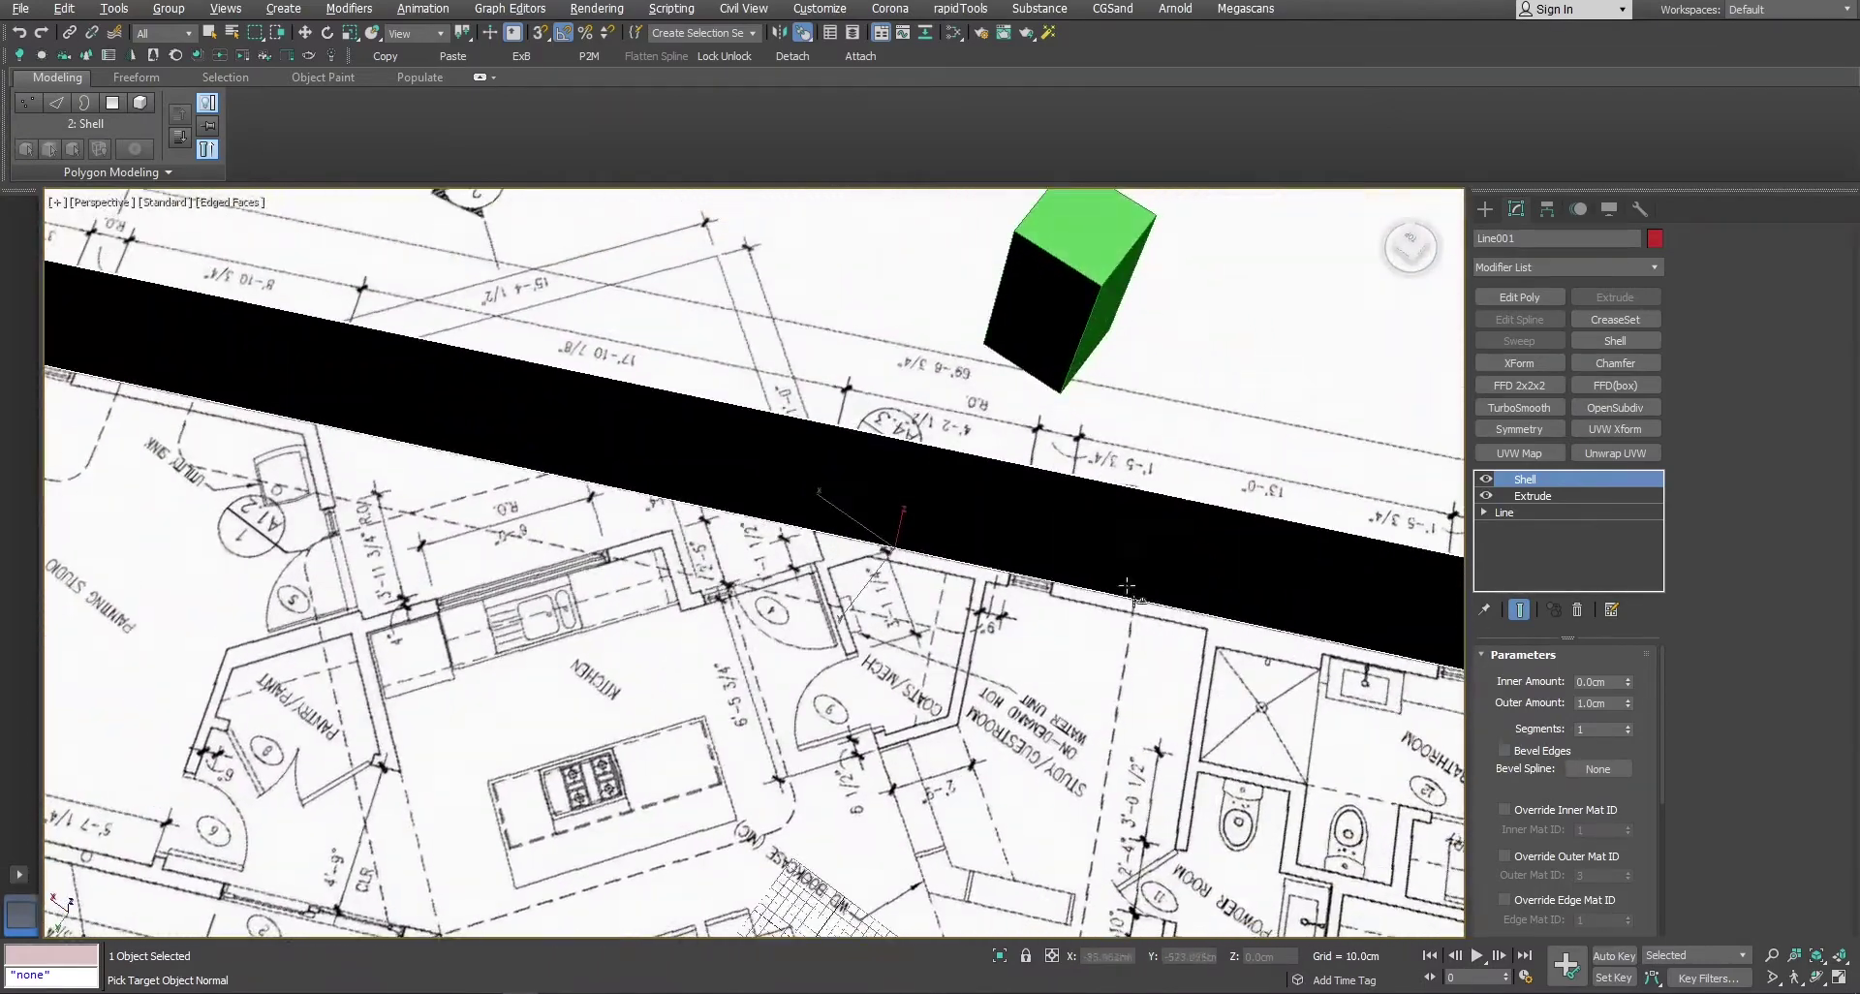
pyautogui.click(1027, 335)
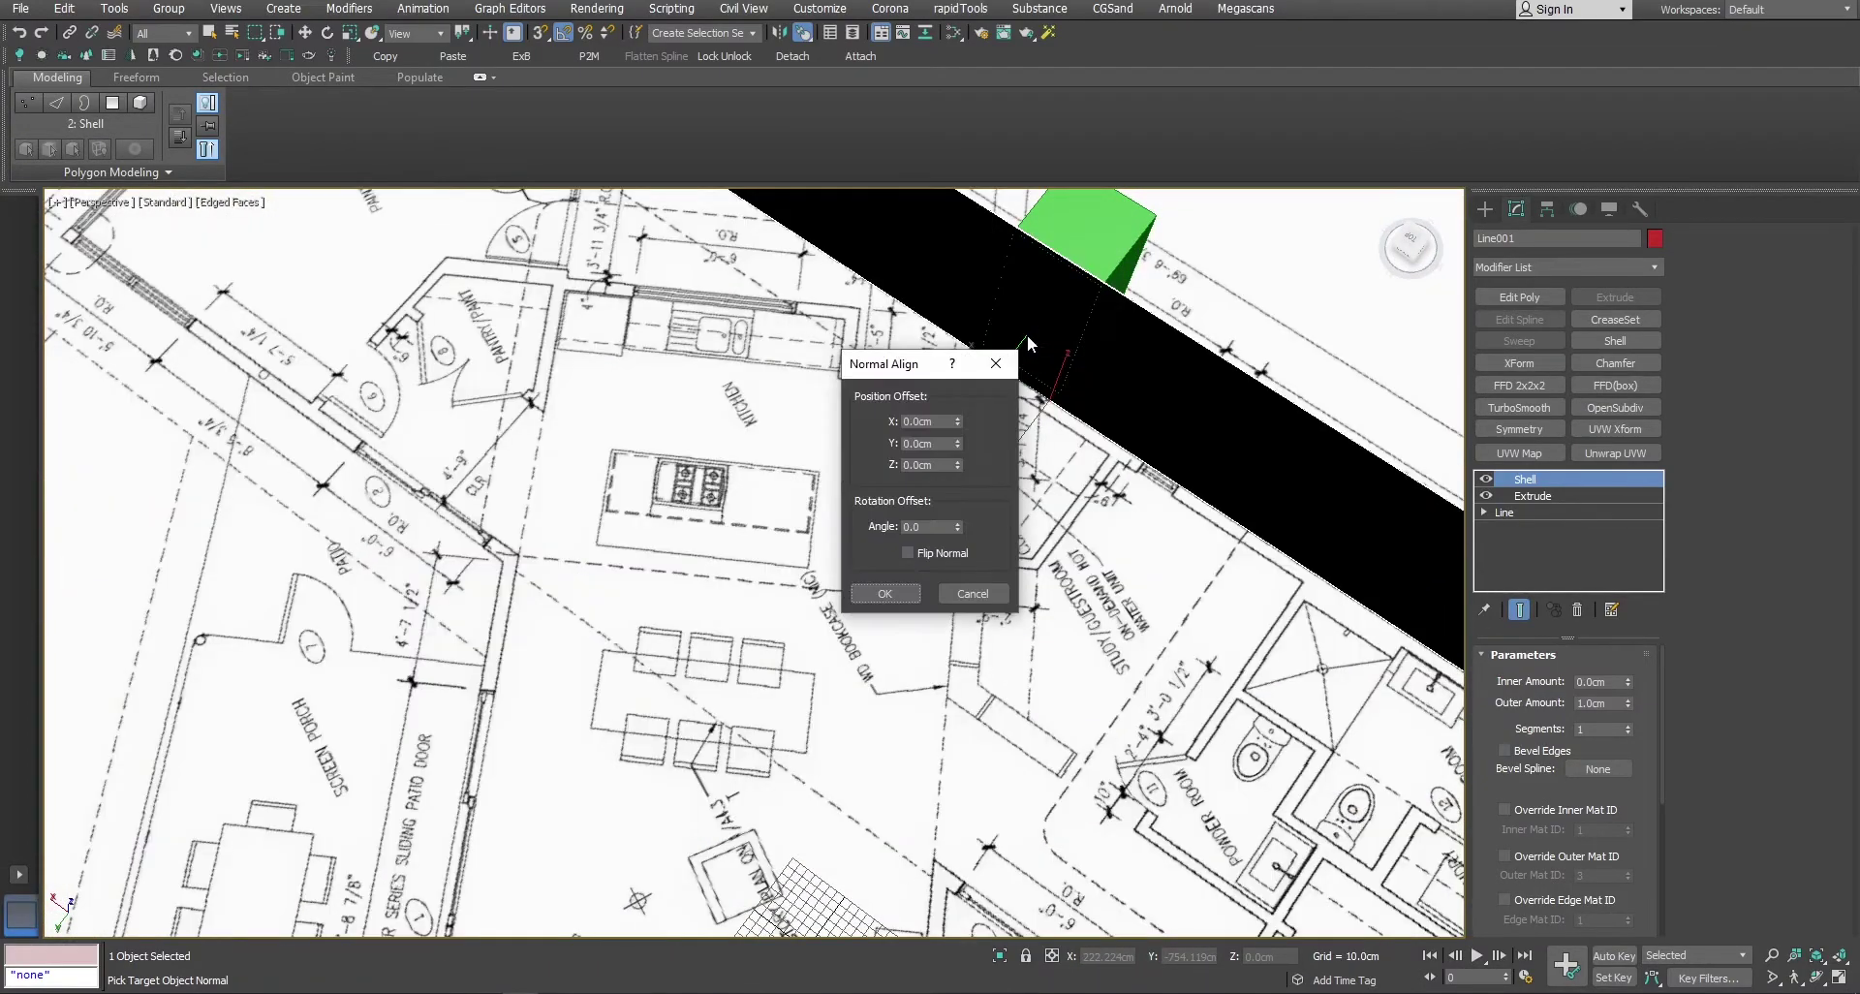
pyautogui.click(885, 593)
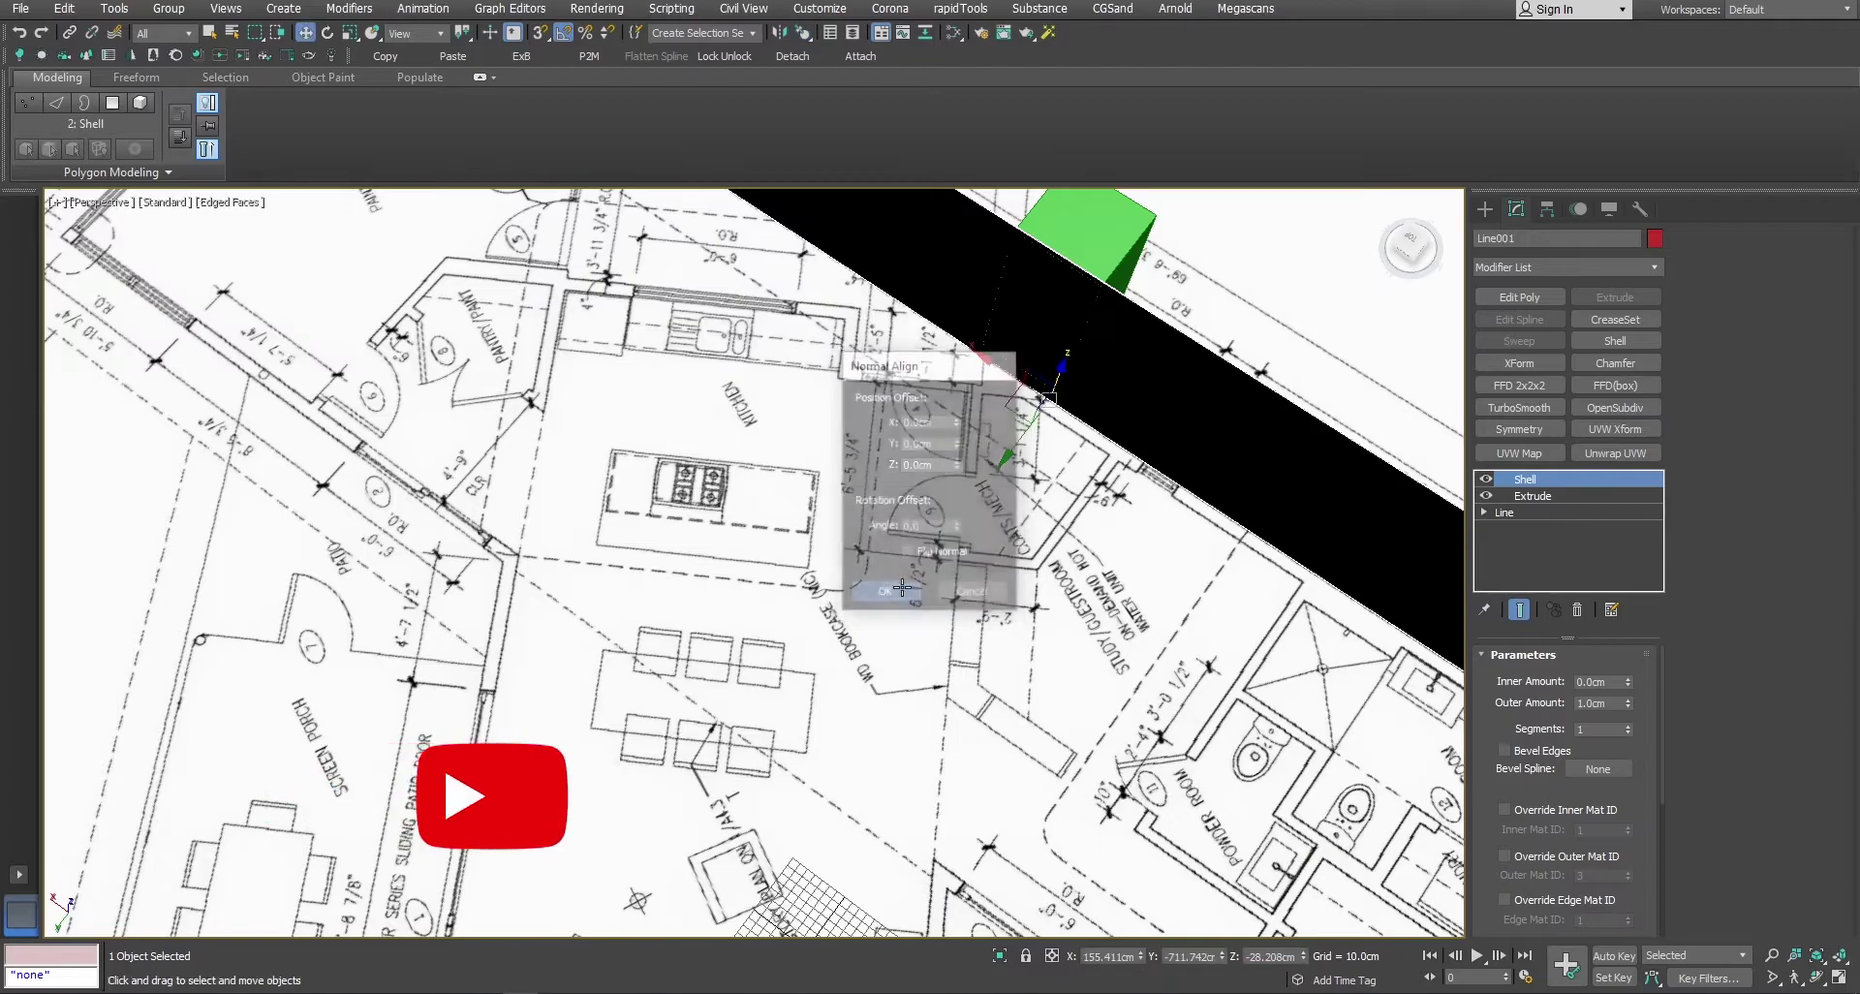
# Remove the red wall and green box from the scene, and reset the floor plan plane's Z position to 0 cm
pyautogui.keyDown('alt'); pyautogui.moveTo(918, 593); pyautogui.dragTo(835, 324, button='middle'); pyautogui.keyUp('alt')
pyautogui.click(835, 324)
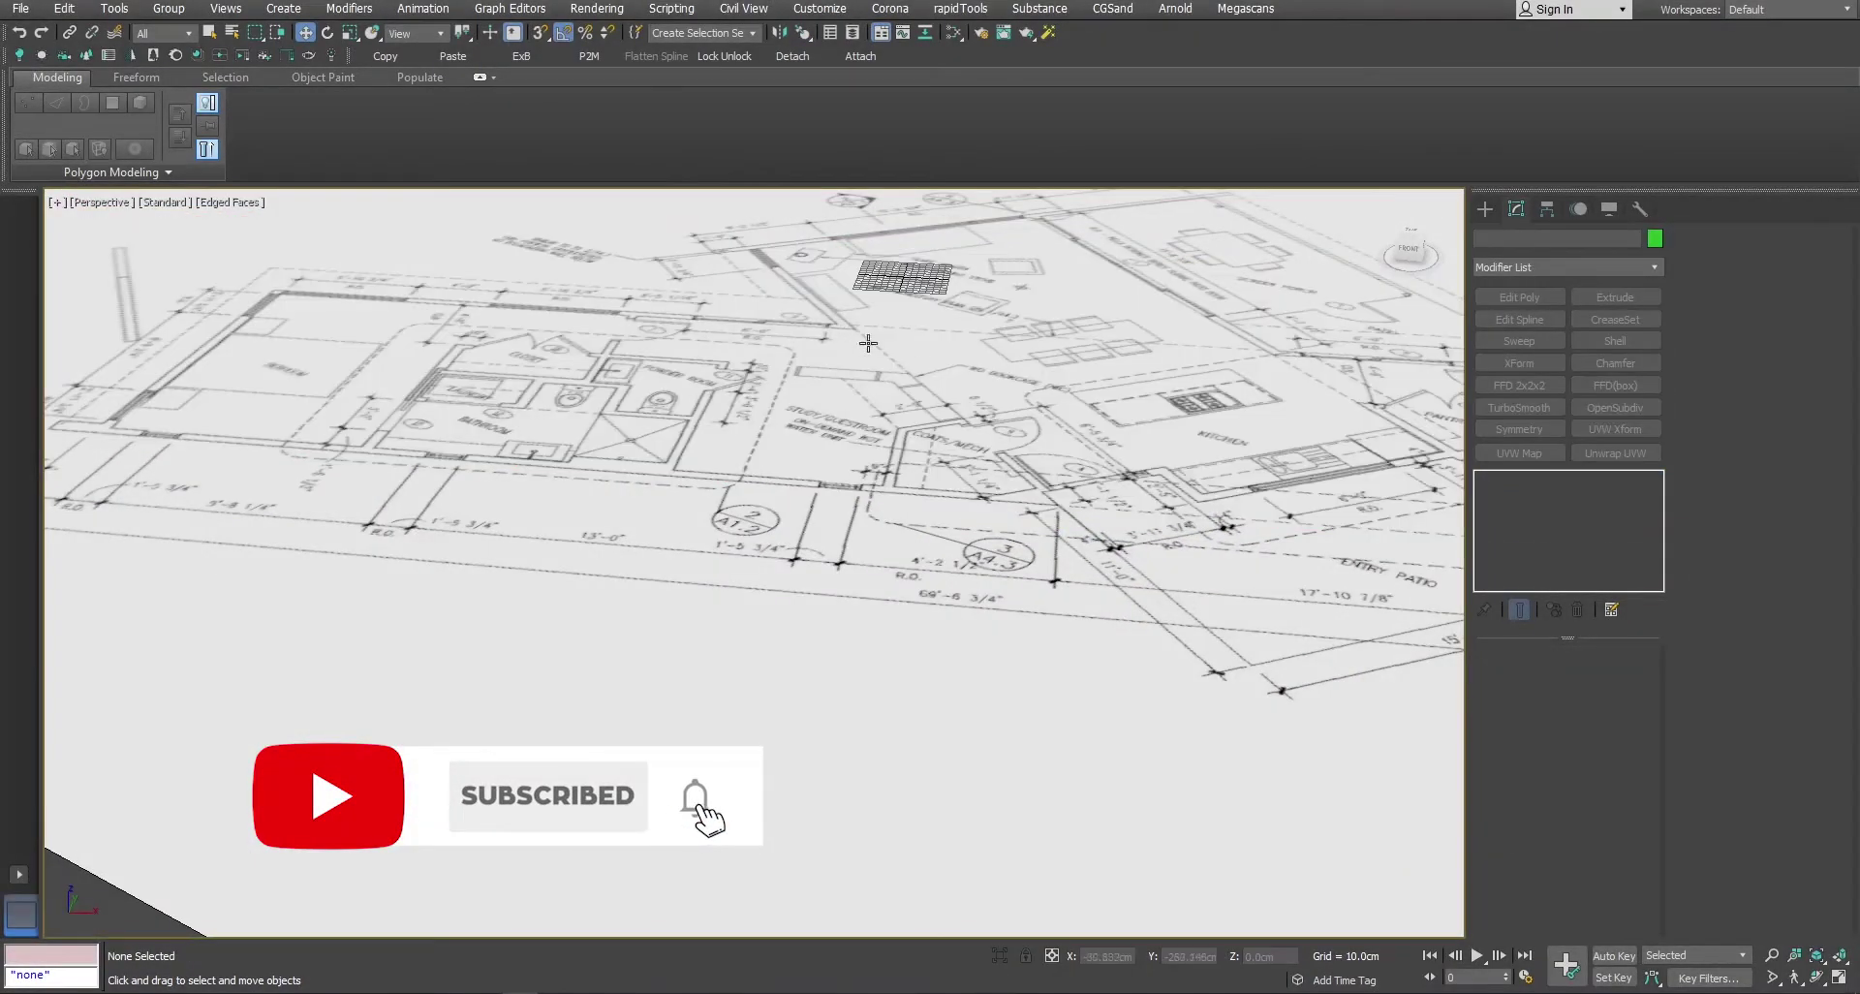
pyautogui.click(949, 378)
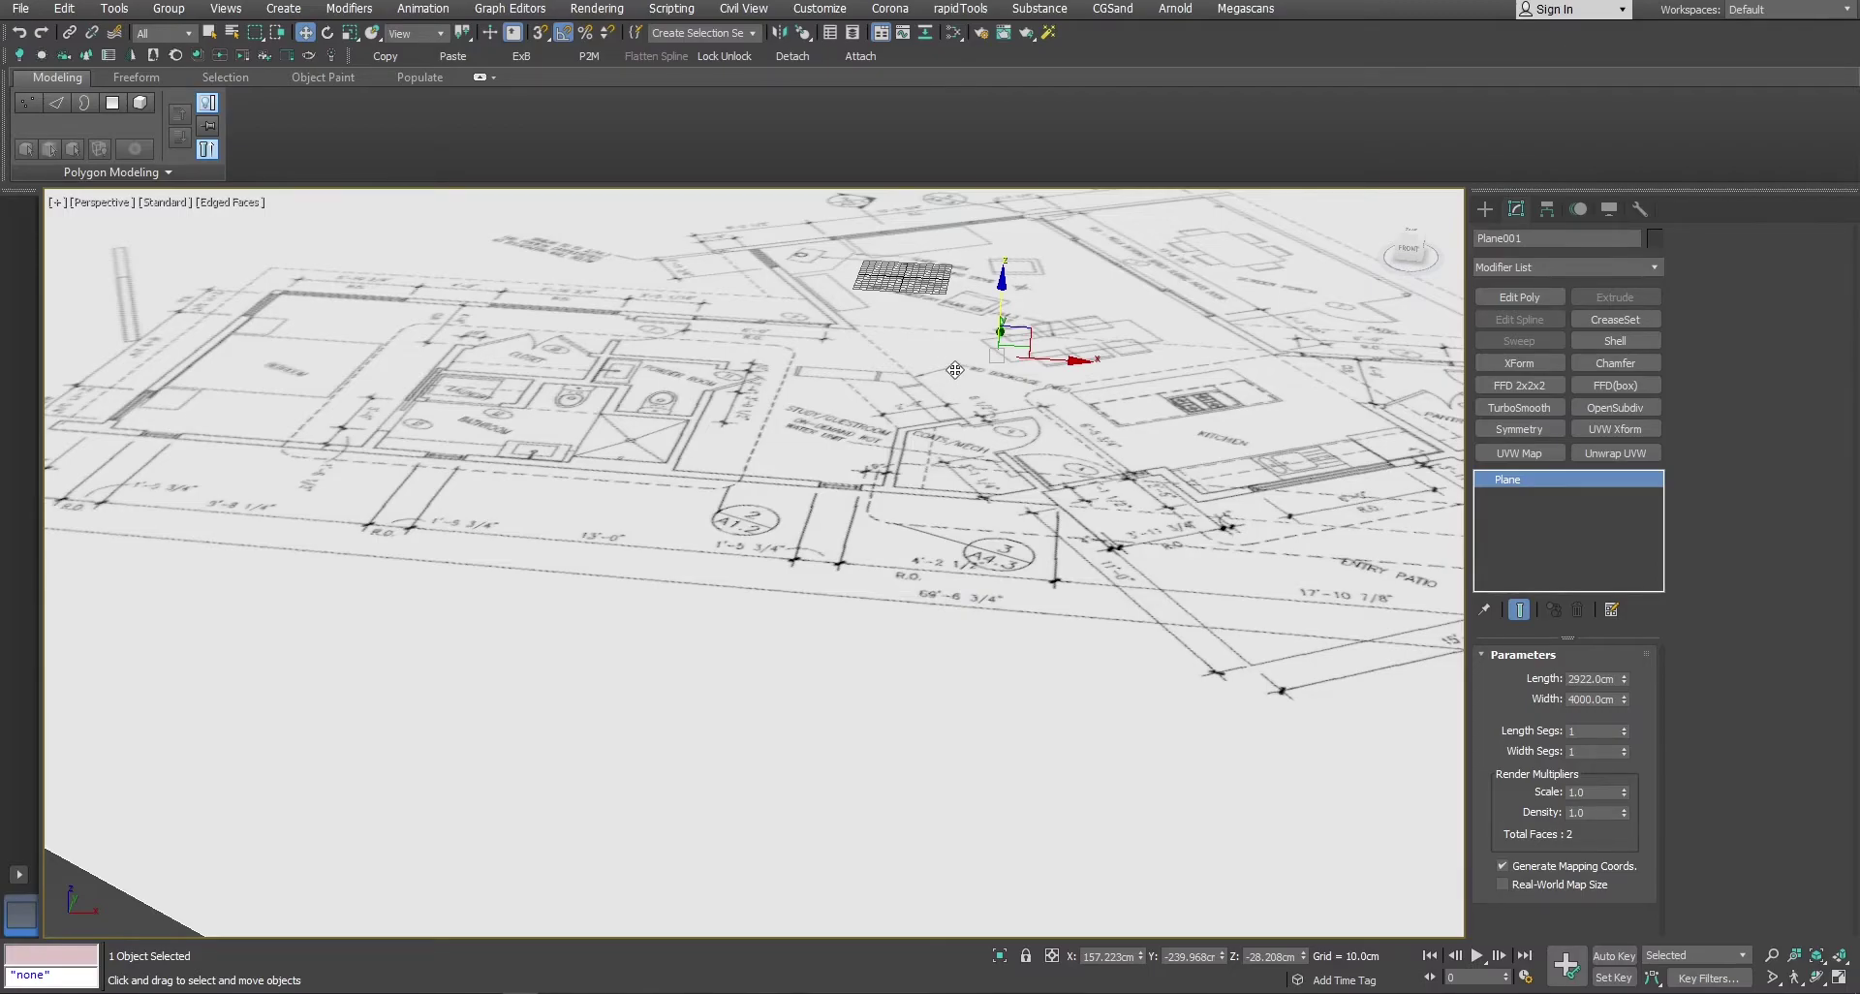
pyautogui.rightClick(1304, 962)
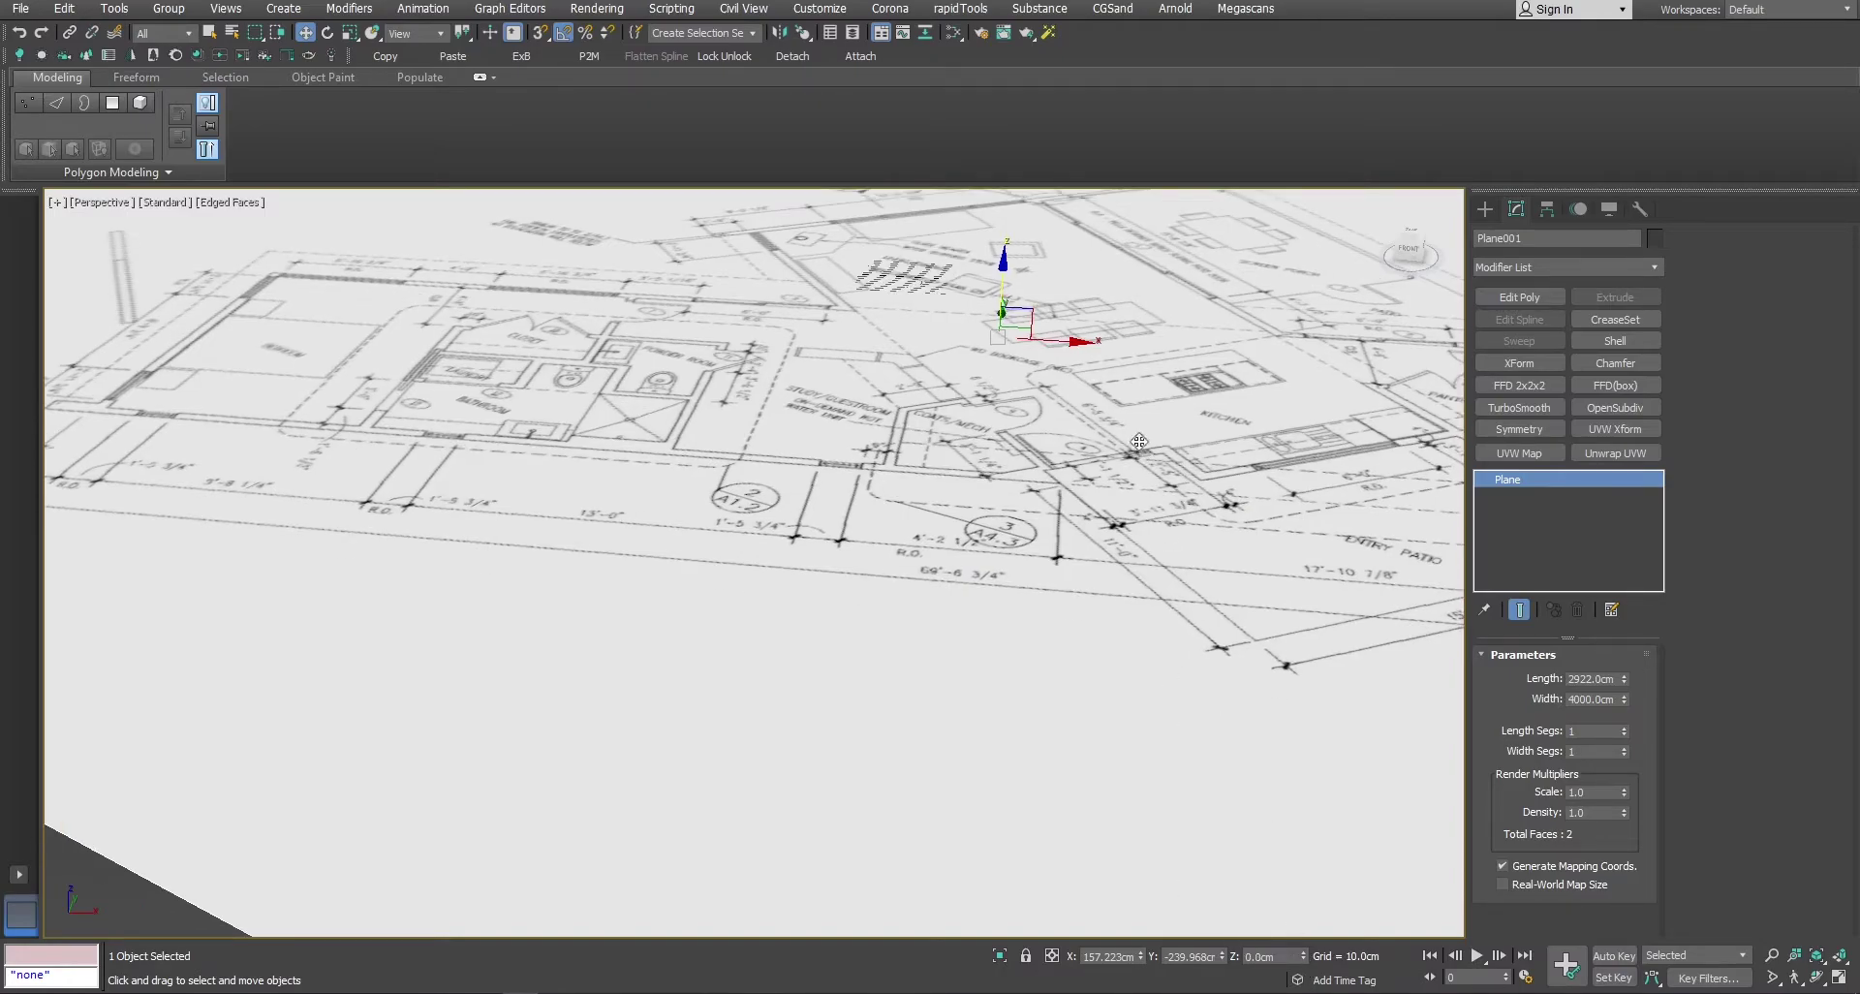
# Draw a test box along the straightened plan's long lower exterior wall, about 18 cm by 2218 cm and 59 cm high
pyautogui.hotkey('alt', 'w')
pyautogui.middleClick(479, 312)
pyautogui.hotkey('alt', 'w')
pyautogui.scroll(-5, 479, 312)
pyautogui.moveTo(552, 350); pyautogui.dragTo(639, 491, button='middle')
pyautogui.scroll(-2, 640, 491)
pyautogui.moveTo(1089, 543); pyautogui.dragTo(1129, 693, button='middle')
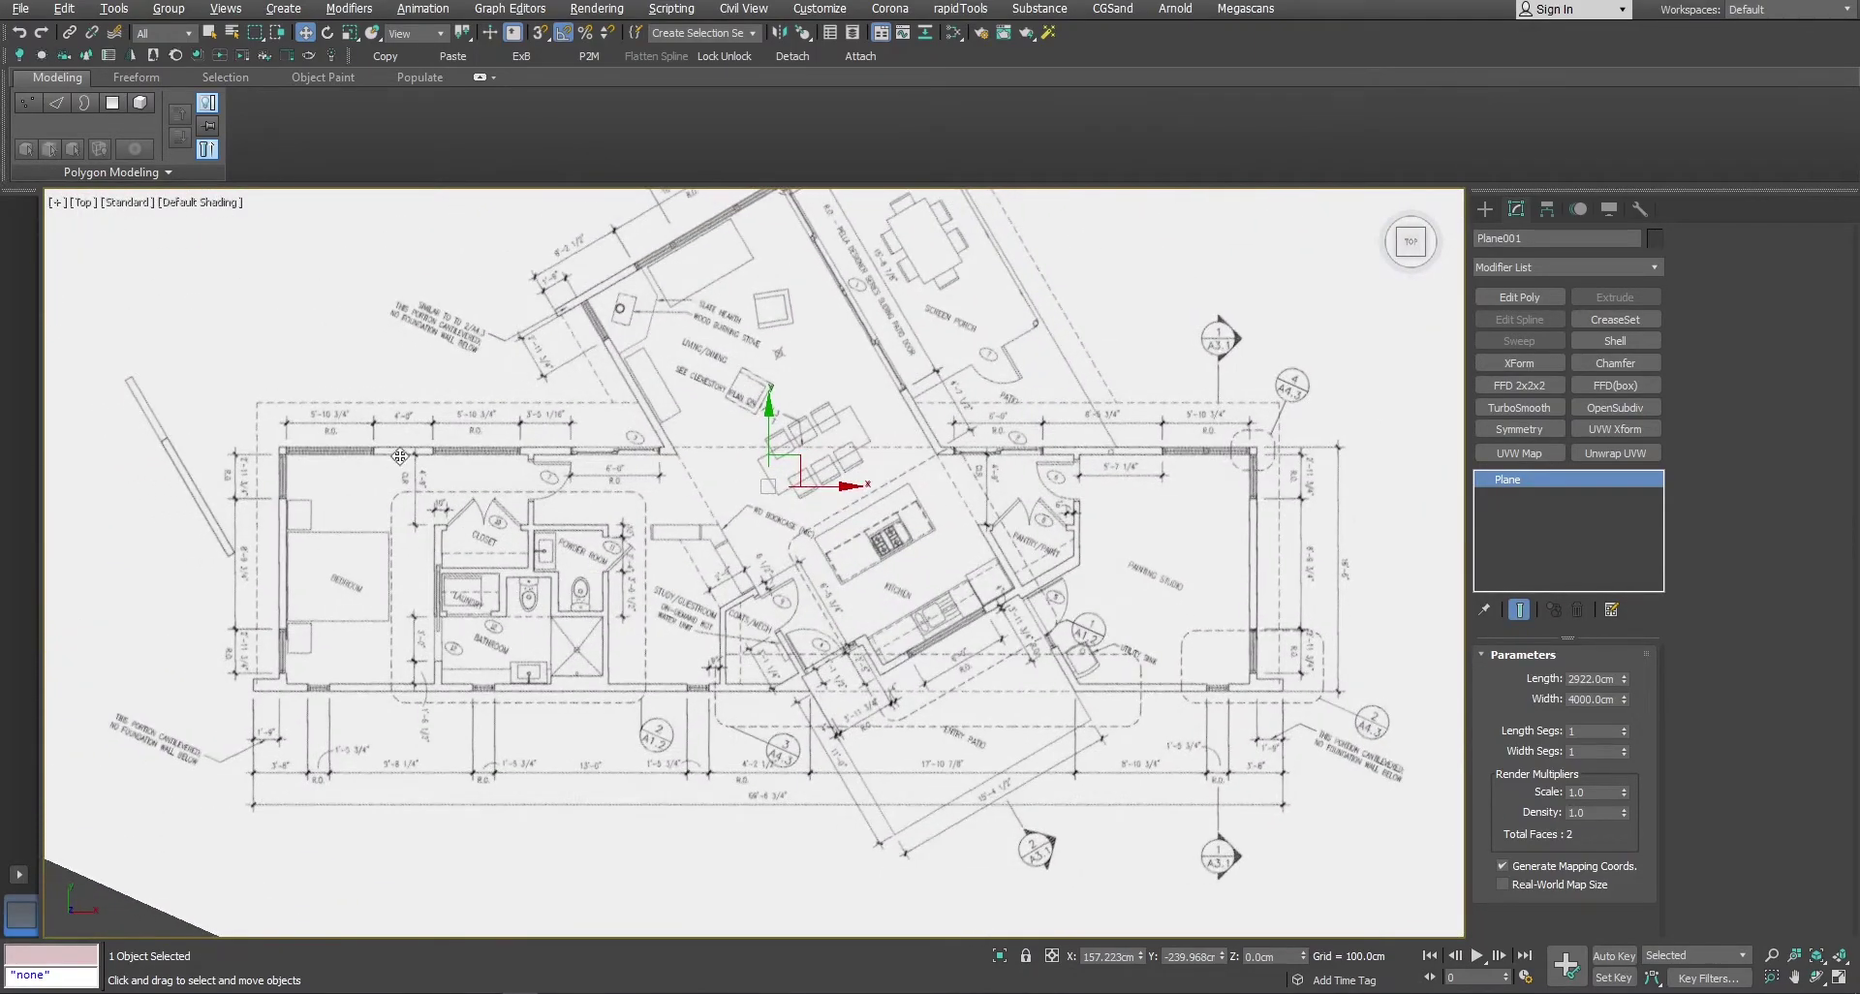
pyautogui.scroll(3, 463, 707)
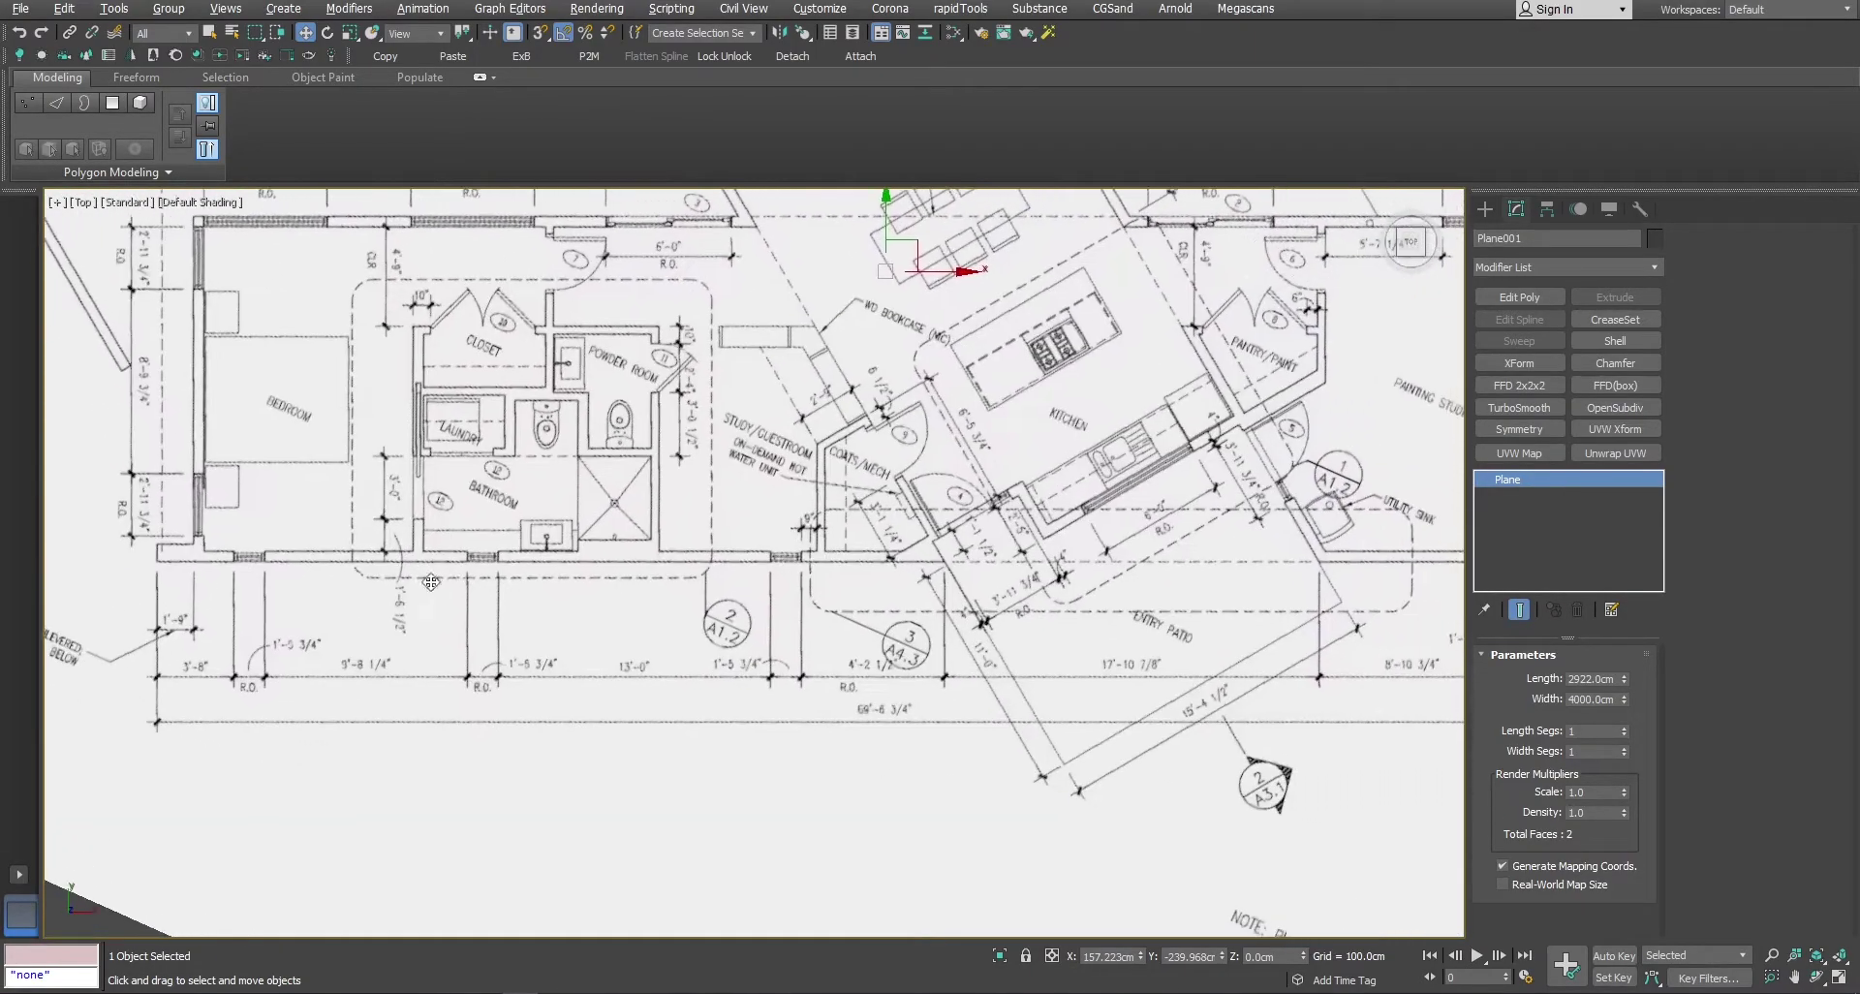
pyautogui.rightClick(439, 448)
pyautogui.click(459, 415)
pyautogui.scroll(5, 145, 533)
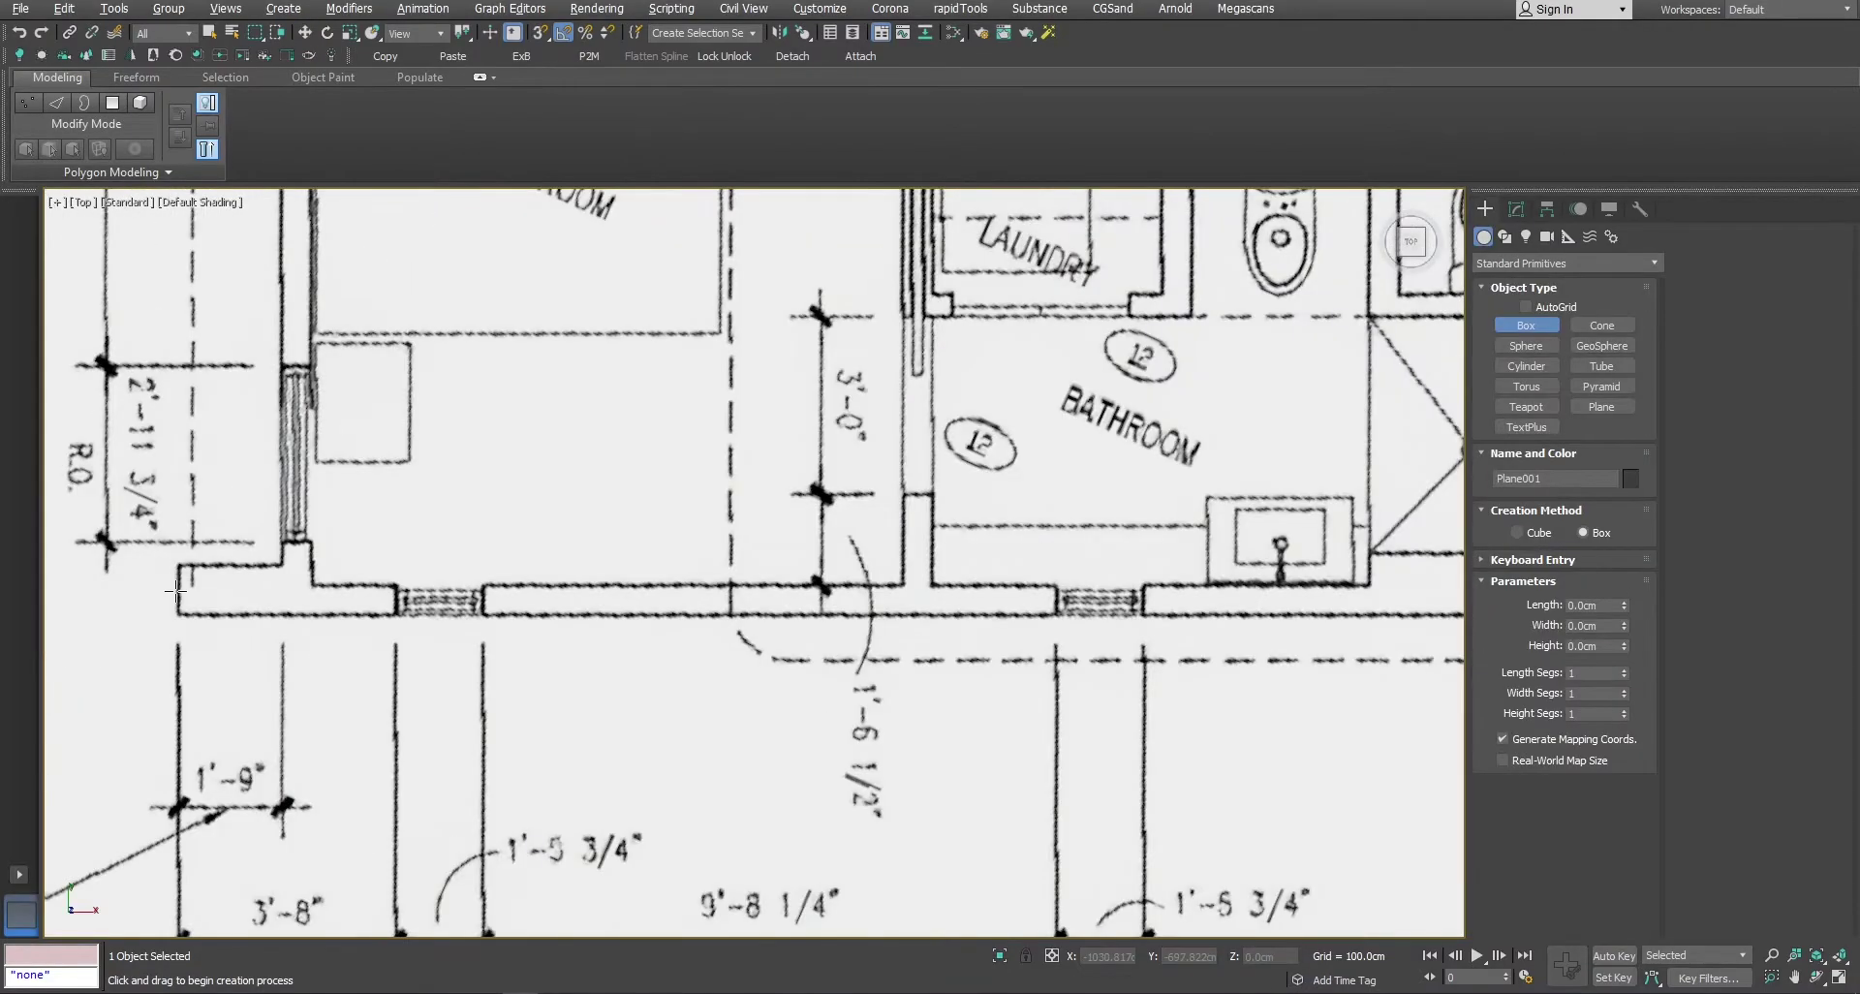
pyautogui.moveTo(312, 587); pyautogui.dragTo(509, 573)
pyautogui.scroll(-5, 457, 606)
pyautogui.scroll(-4, 1337, 596)
pyautogui.scroll(10, 1377, 586)
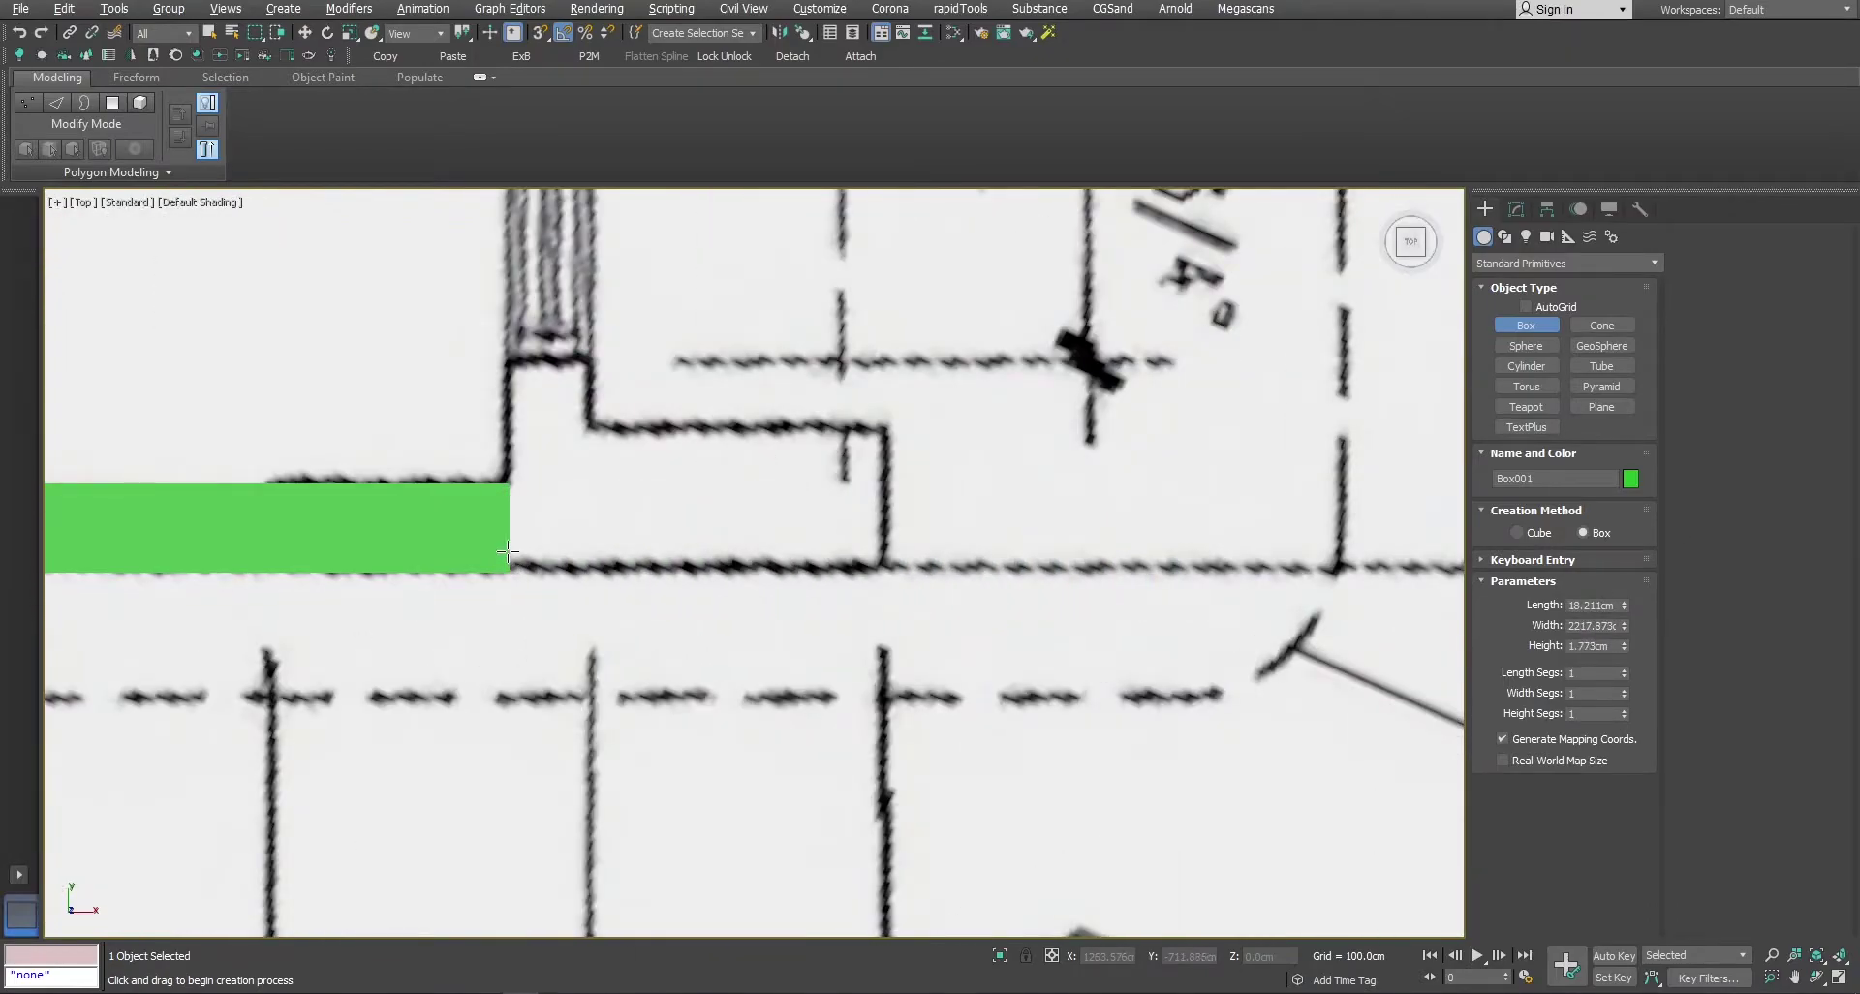
pyautogui.click(395, 282)
# Check the test box against the plan's wall in perspective and remove it from the scene
pyautogui.hotkey('alt', 'w')
pyautogui.middleClick(977, 633)
pyautogui.hotkey('alt', 'w')
pyautogui.keyDown('alt'); pyautogui.moveTo(1018, 645); pyautogui.dragTo(754, 683, button='middle'); pyautogui.keyUp('alt')
pyautogui.moveTo(1095, 593); pyautogui.dragTo(852, 572, button='middle')
pyautogui.scroll(-3, 674, 608)
pyautogui.keyDown('alt'); pyautogui.moveTo(853, 572); pyautogui.dragTo(883, 557, button='middle'); pyautogui.keyUp('alt')
pyautogui.hotkey('alt', 'w')
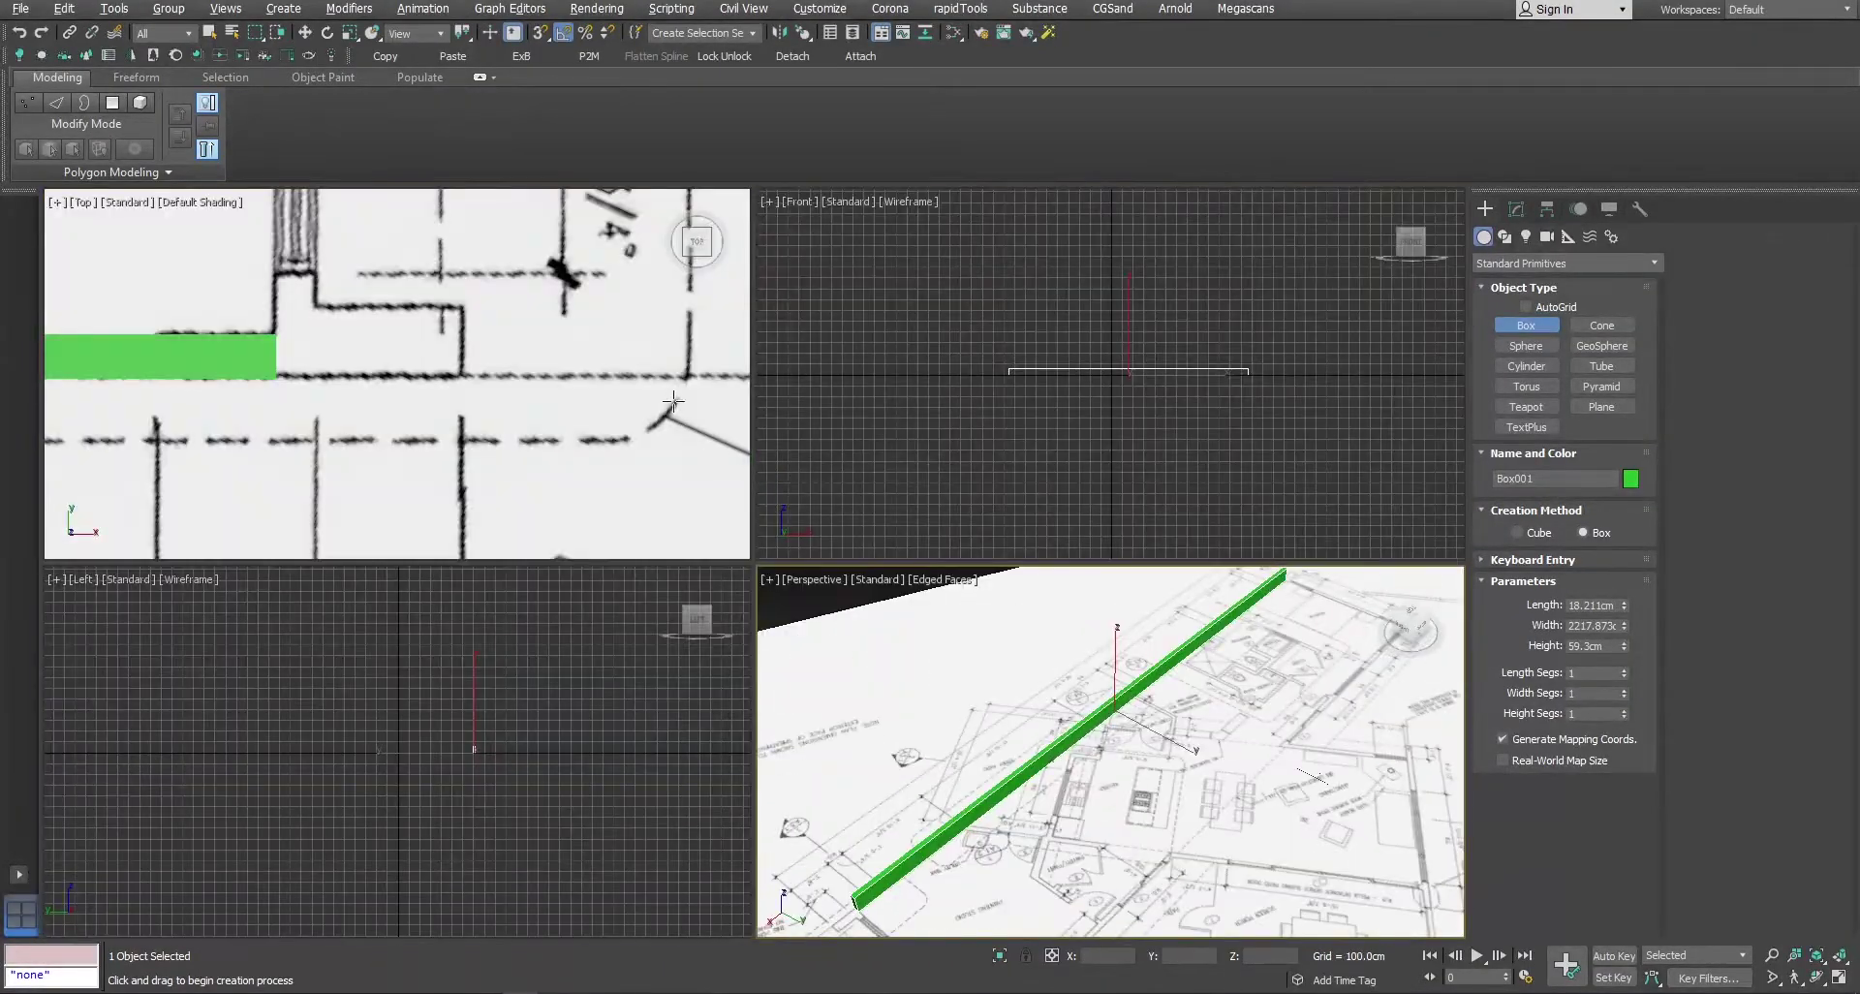
pyautogui.middleClick(679, 427)
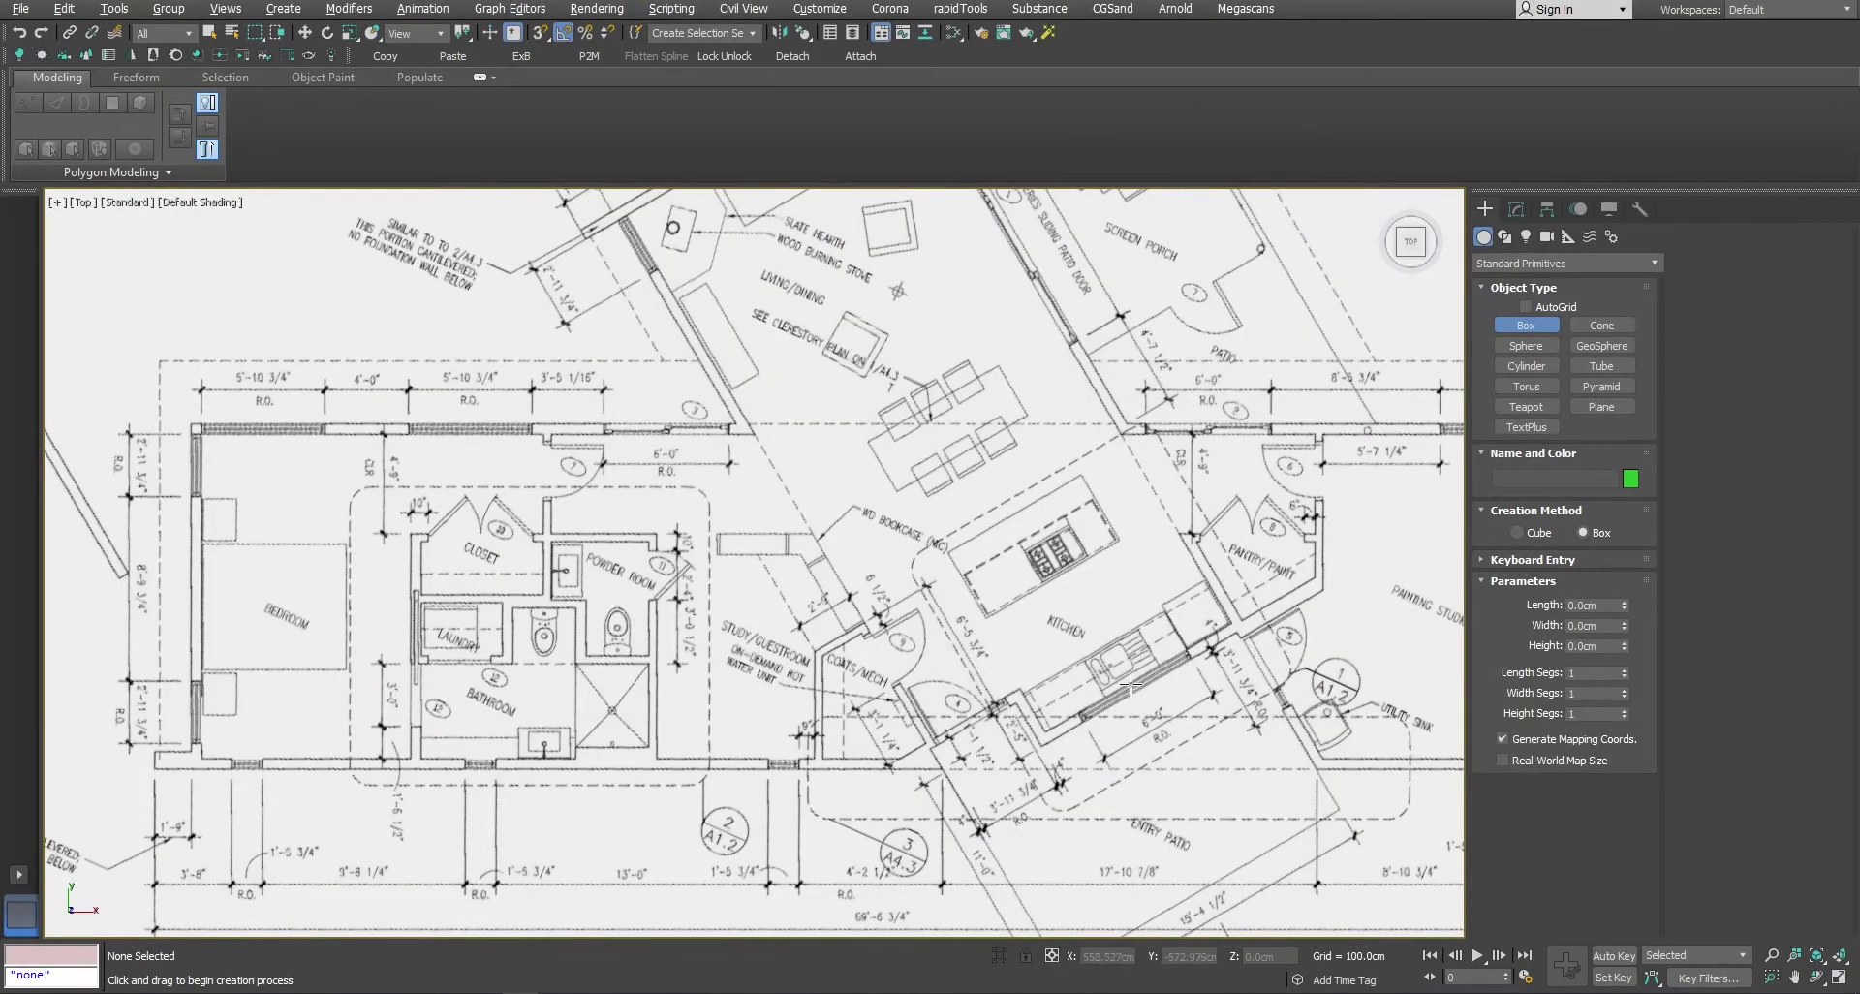
# Trace the inner face of the angled kitchen wall behind the sink counter with a line and extrude it 300 cm
pyautogui.moveTo(1130, 681); pyautogui.dragTo(925, 630, button='middle')
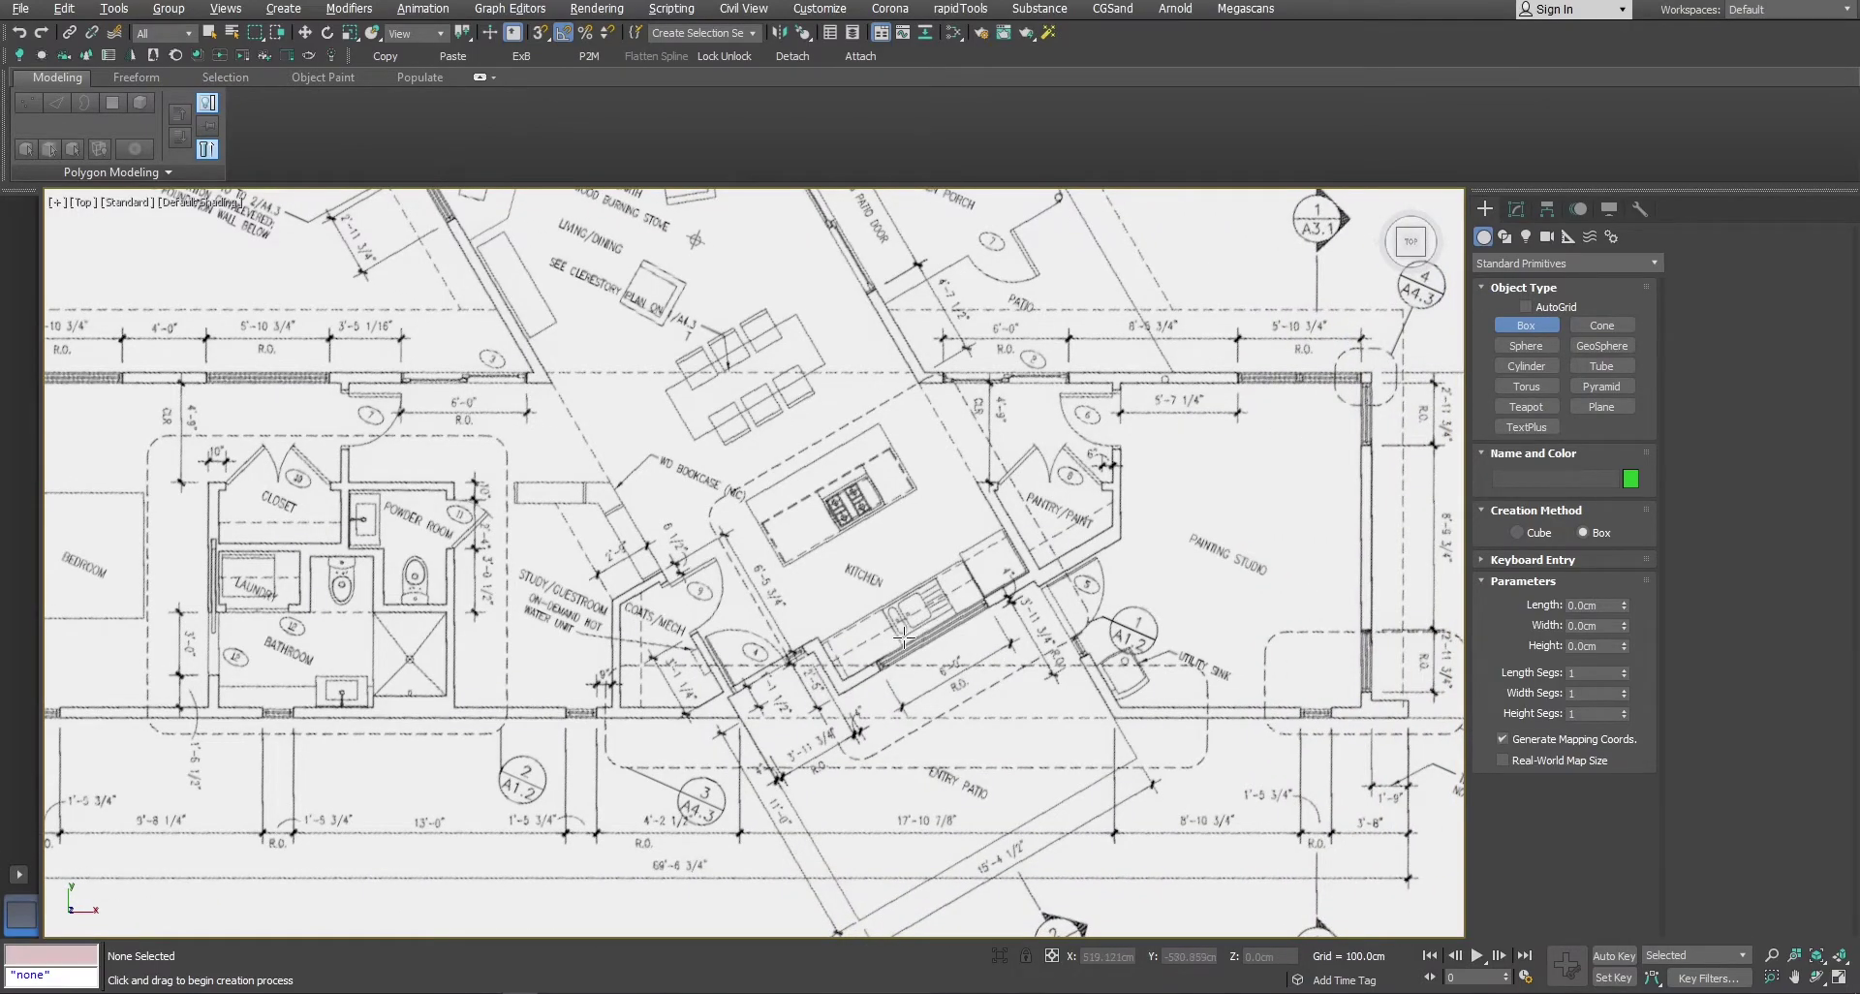
pyautogui.moveTo(904, 637); pyautogui.dragTo(998, 536, button='middle')
pyautogui.scroll(-2, 997, 536)
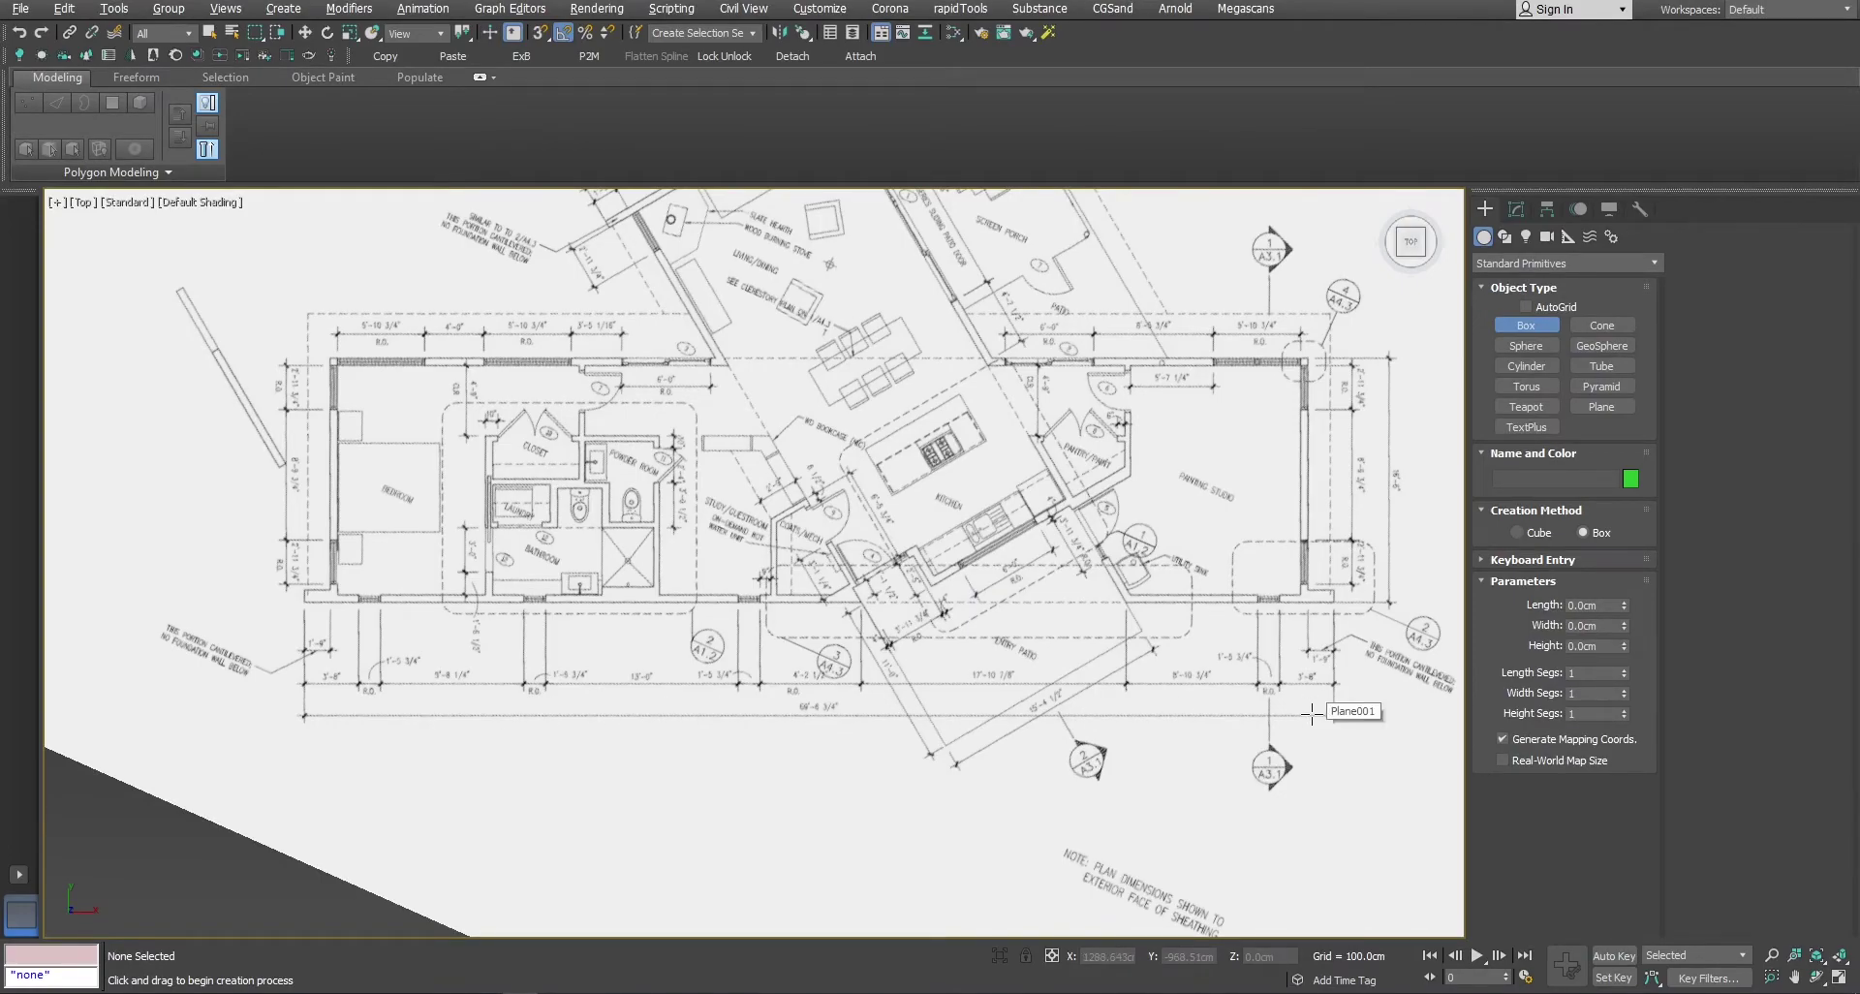
pyautogui.scroll(3, 1041, 536)
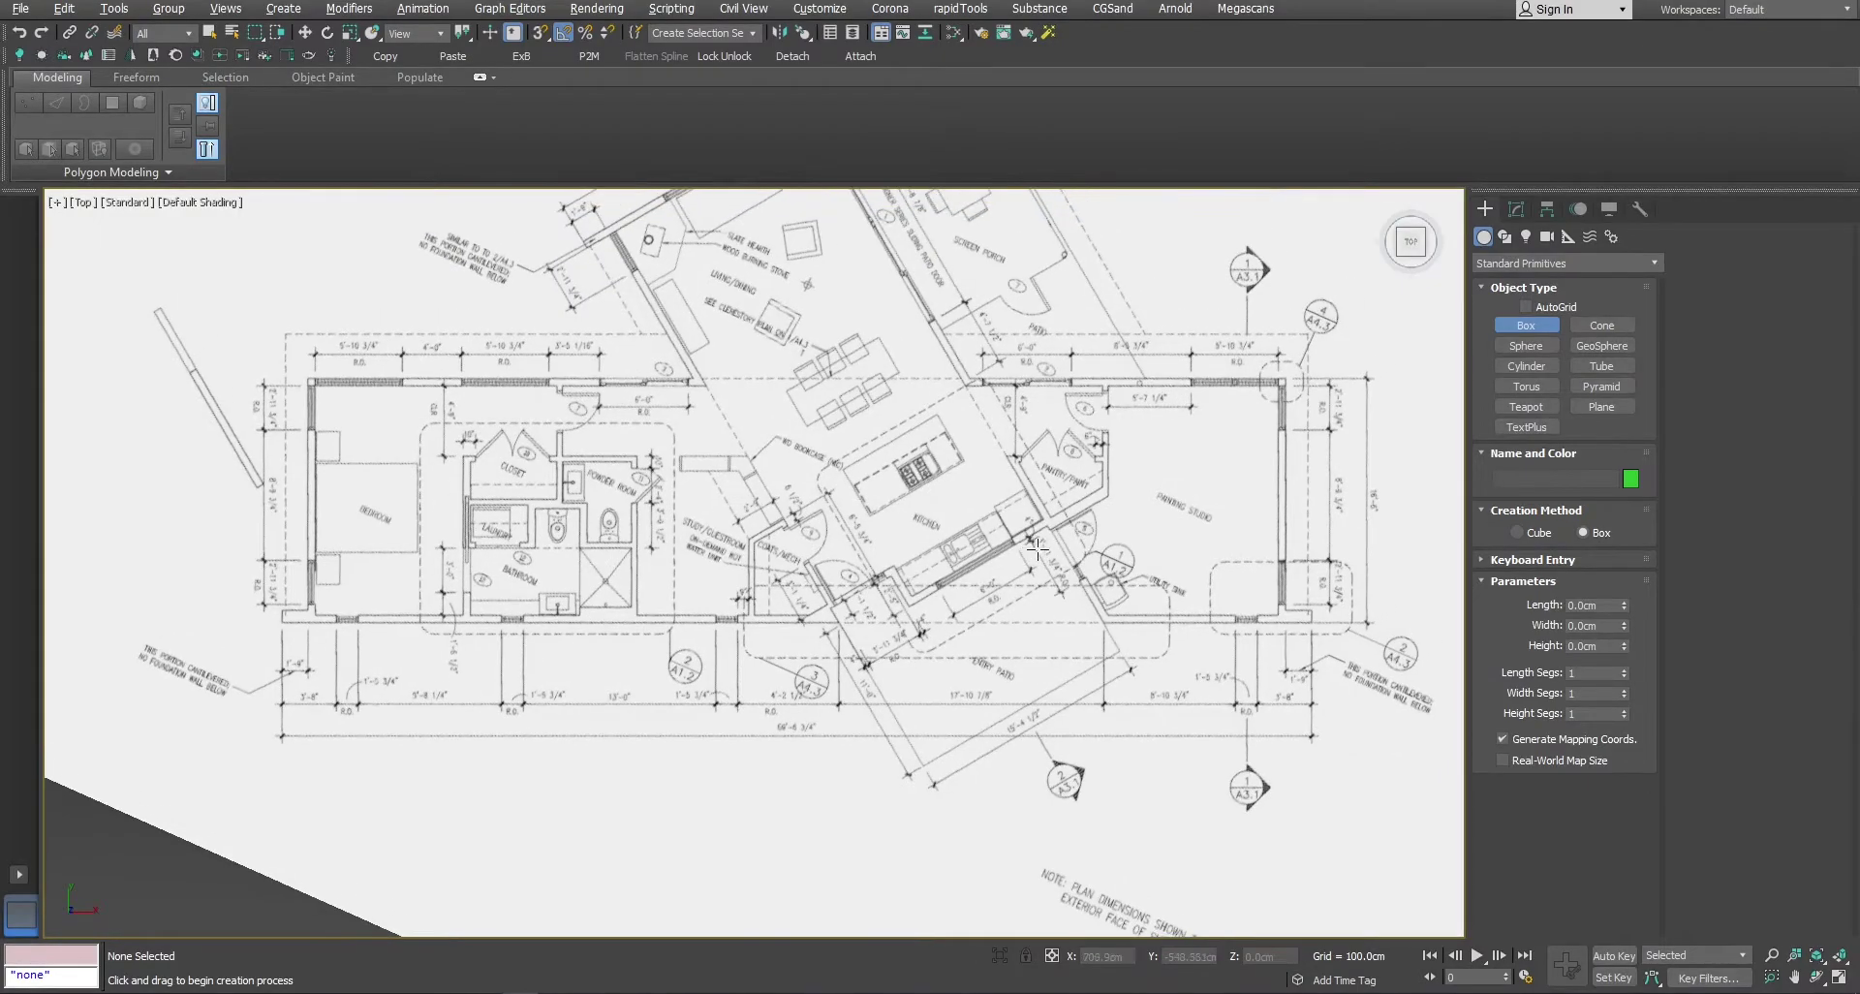
pyautogui.scroll(4, 1014, 545)
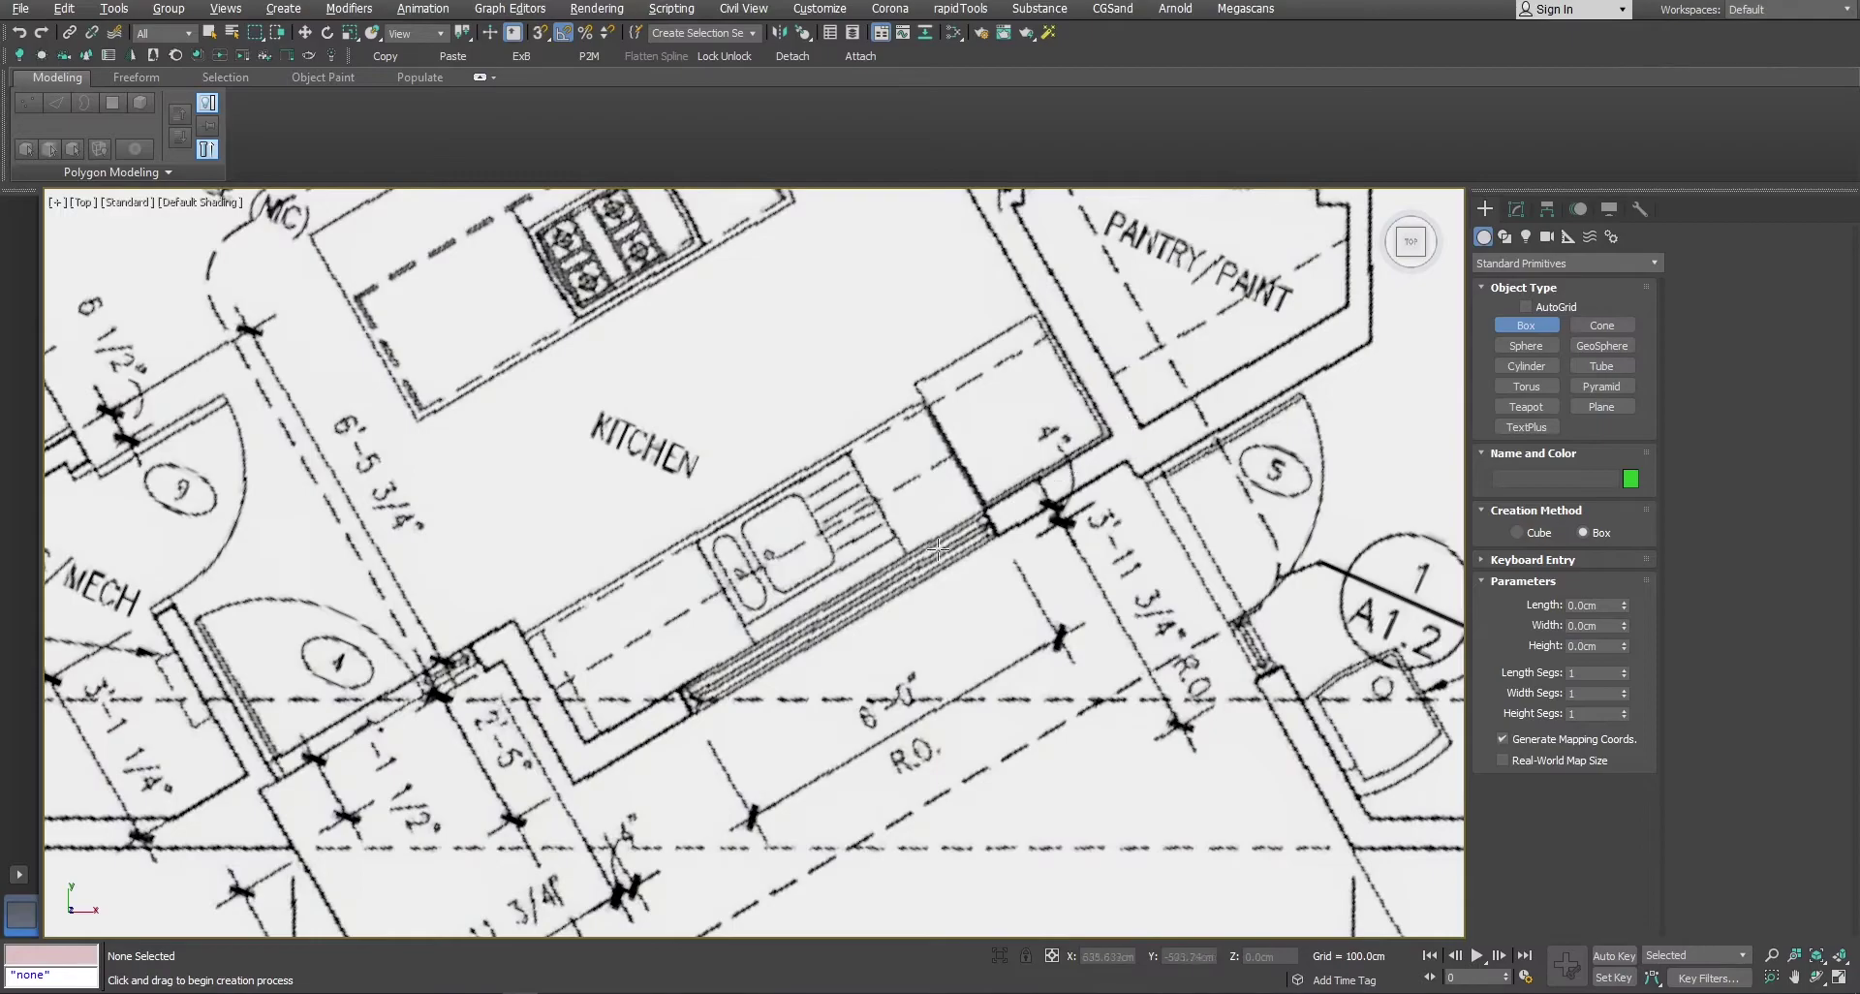
pyautogui.scroll(2, 893, 771)
pyautogui.rightClick(606, 479)
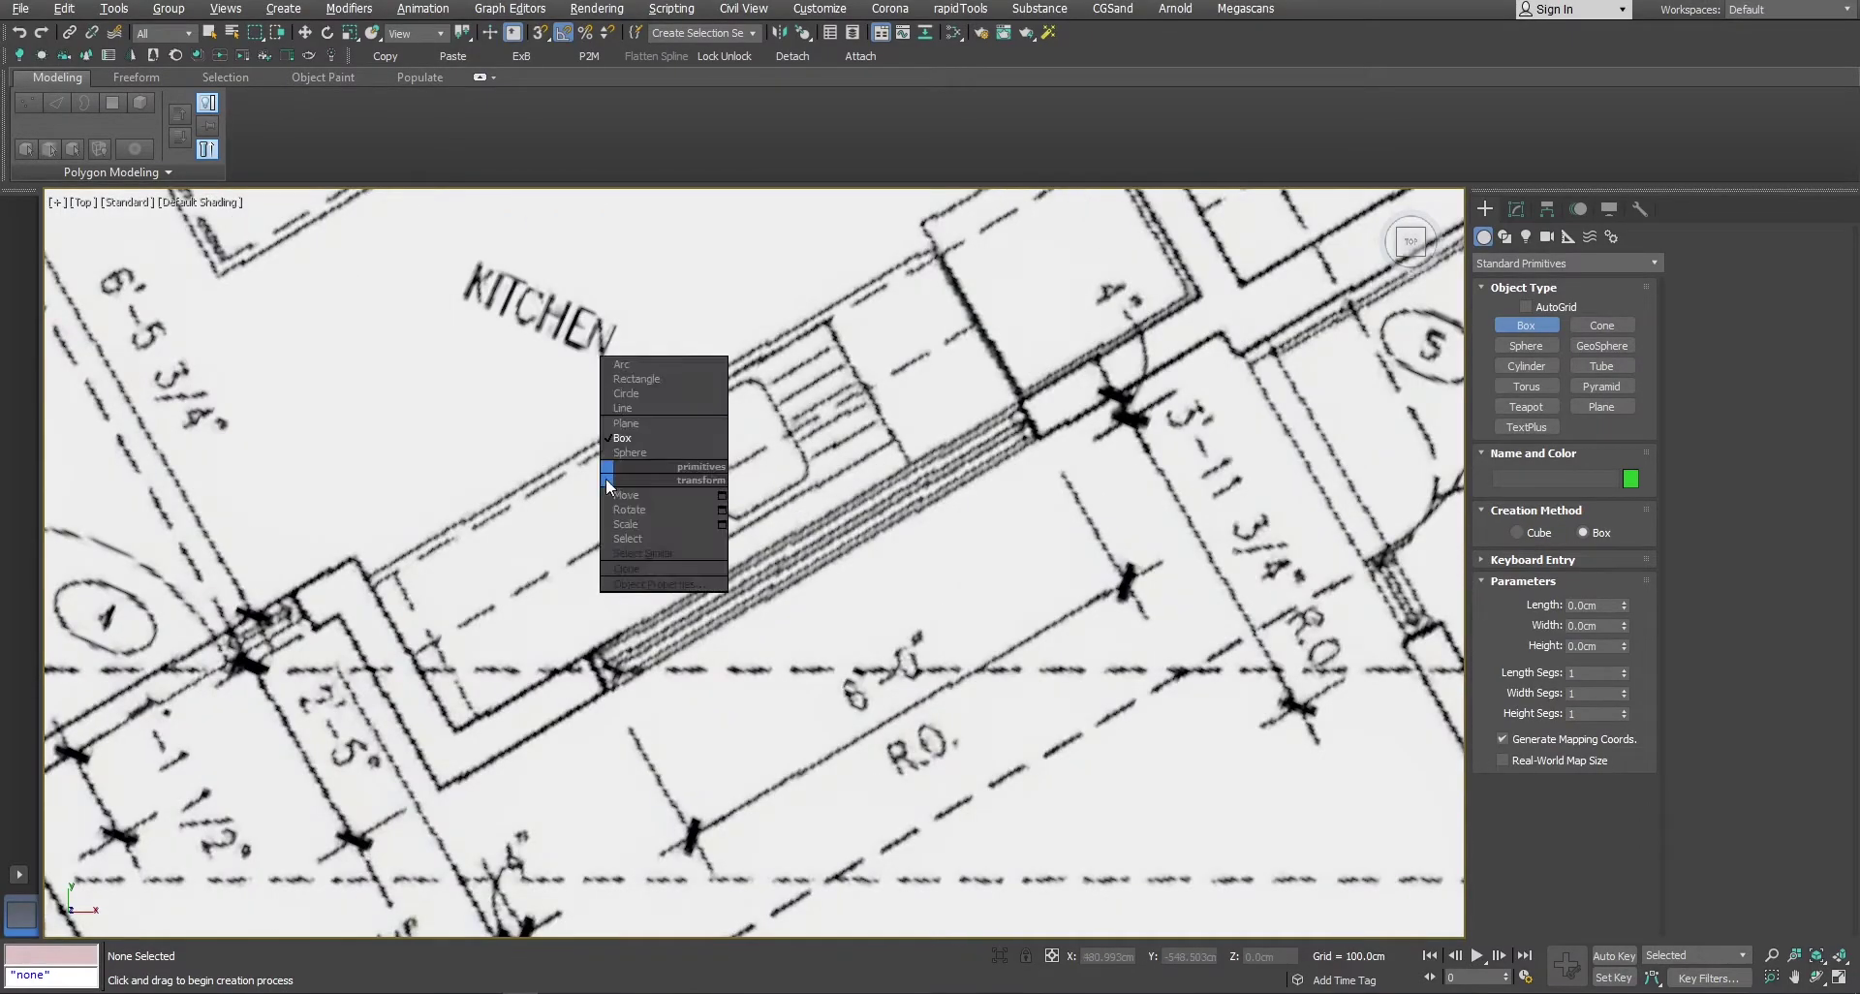
pyautogui.click(625, 408)
pyautogui.scroll(4, 453, 755)
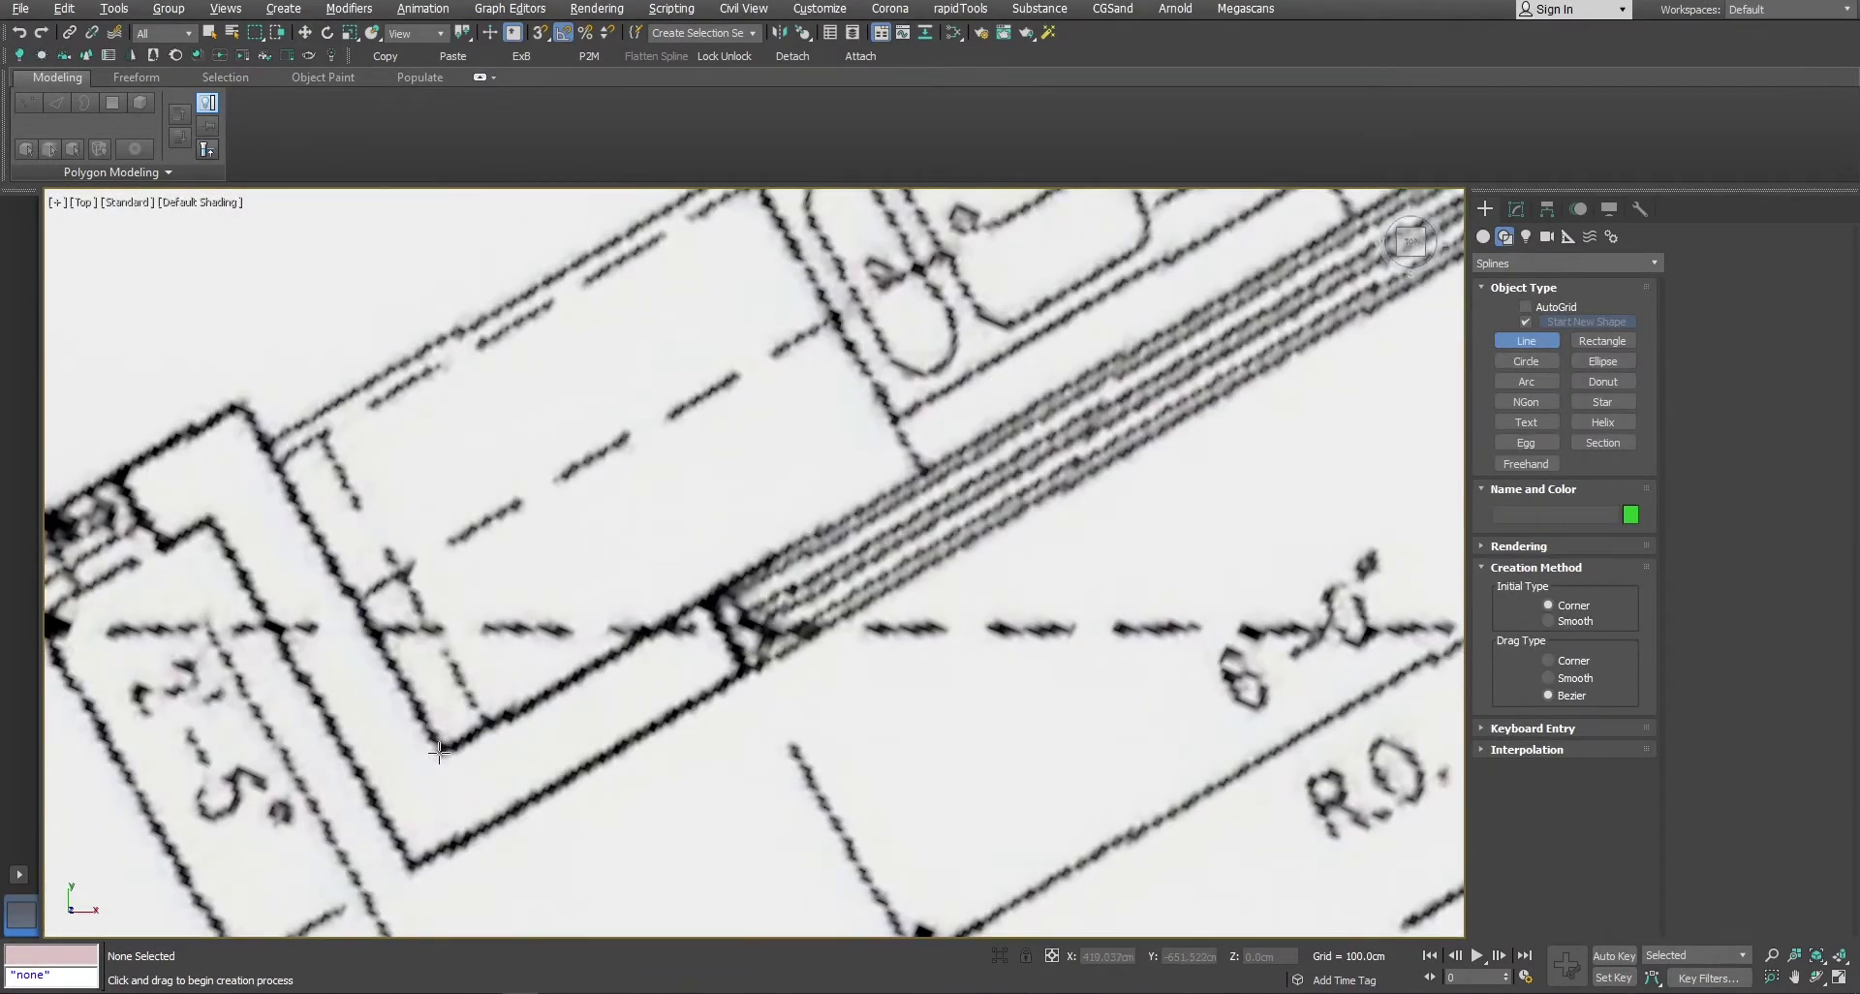
pyautogui.click(438, 753)
pyautogui.scroll(-3, 565, 644)
pyautogui.moveTo(1047, 485); pyautogui.dragTo(747, 656, button='middle')
pyautogui.scroll(5, 896, 471)
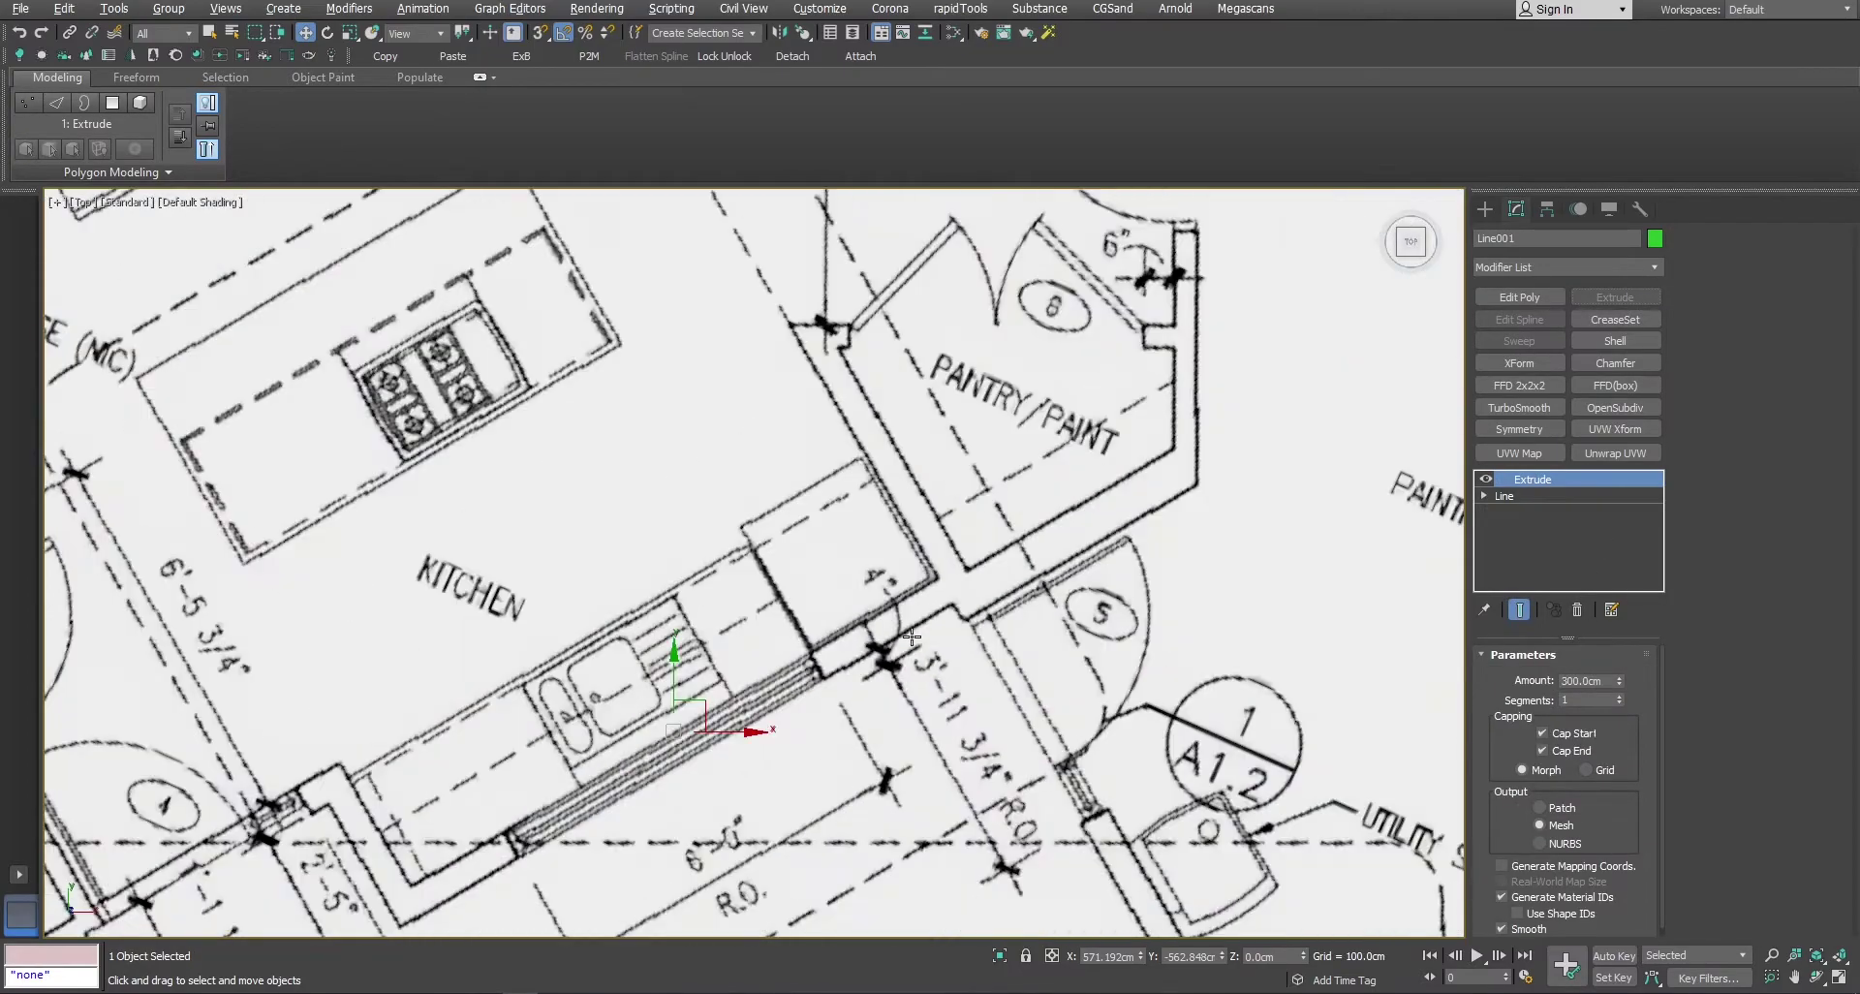
# Apply a Shell modifier with a 1 cm outer amount to the extruded kitchen wall and inspect it in perspective
pyautogui.click(1597, 339)
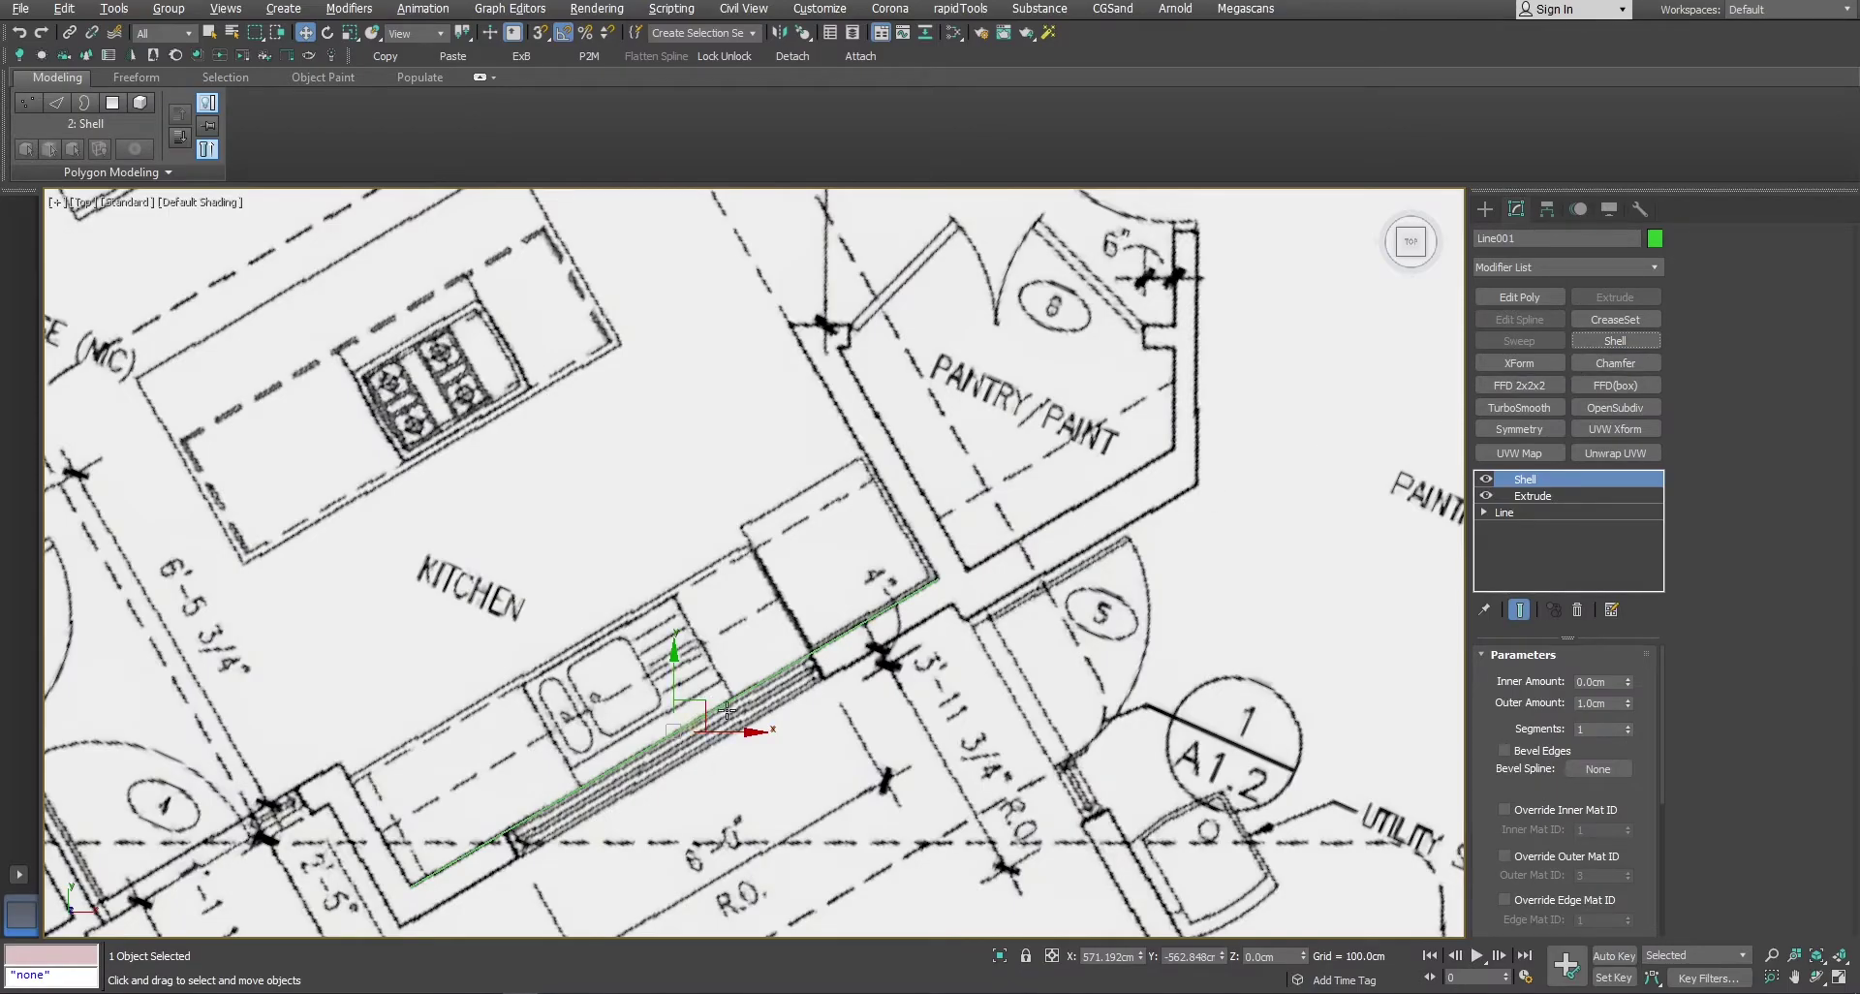
pyautogui.hotkey('alt', 'w')
pyautogui.moveTo(728, 712); pyautogui.dragTo(1058, 758, button='middle')
pyautogui.middleClick(990, 701)
pyautogui.hotkey('alt', 'w')
pyautogui.hotkey('alt', 'w')
pyautogui.middleClick(472, 416)
pyautogui.hotkey('alt', 'w')
pyautogui.moveTo(368, 847); pyautogui.dragTo(569, 606, button='middle')
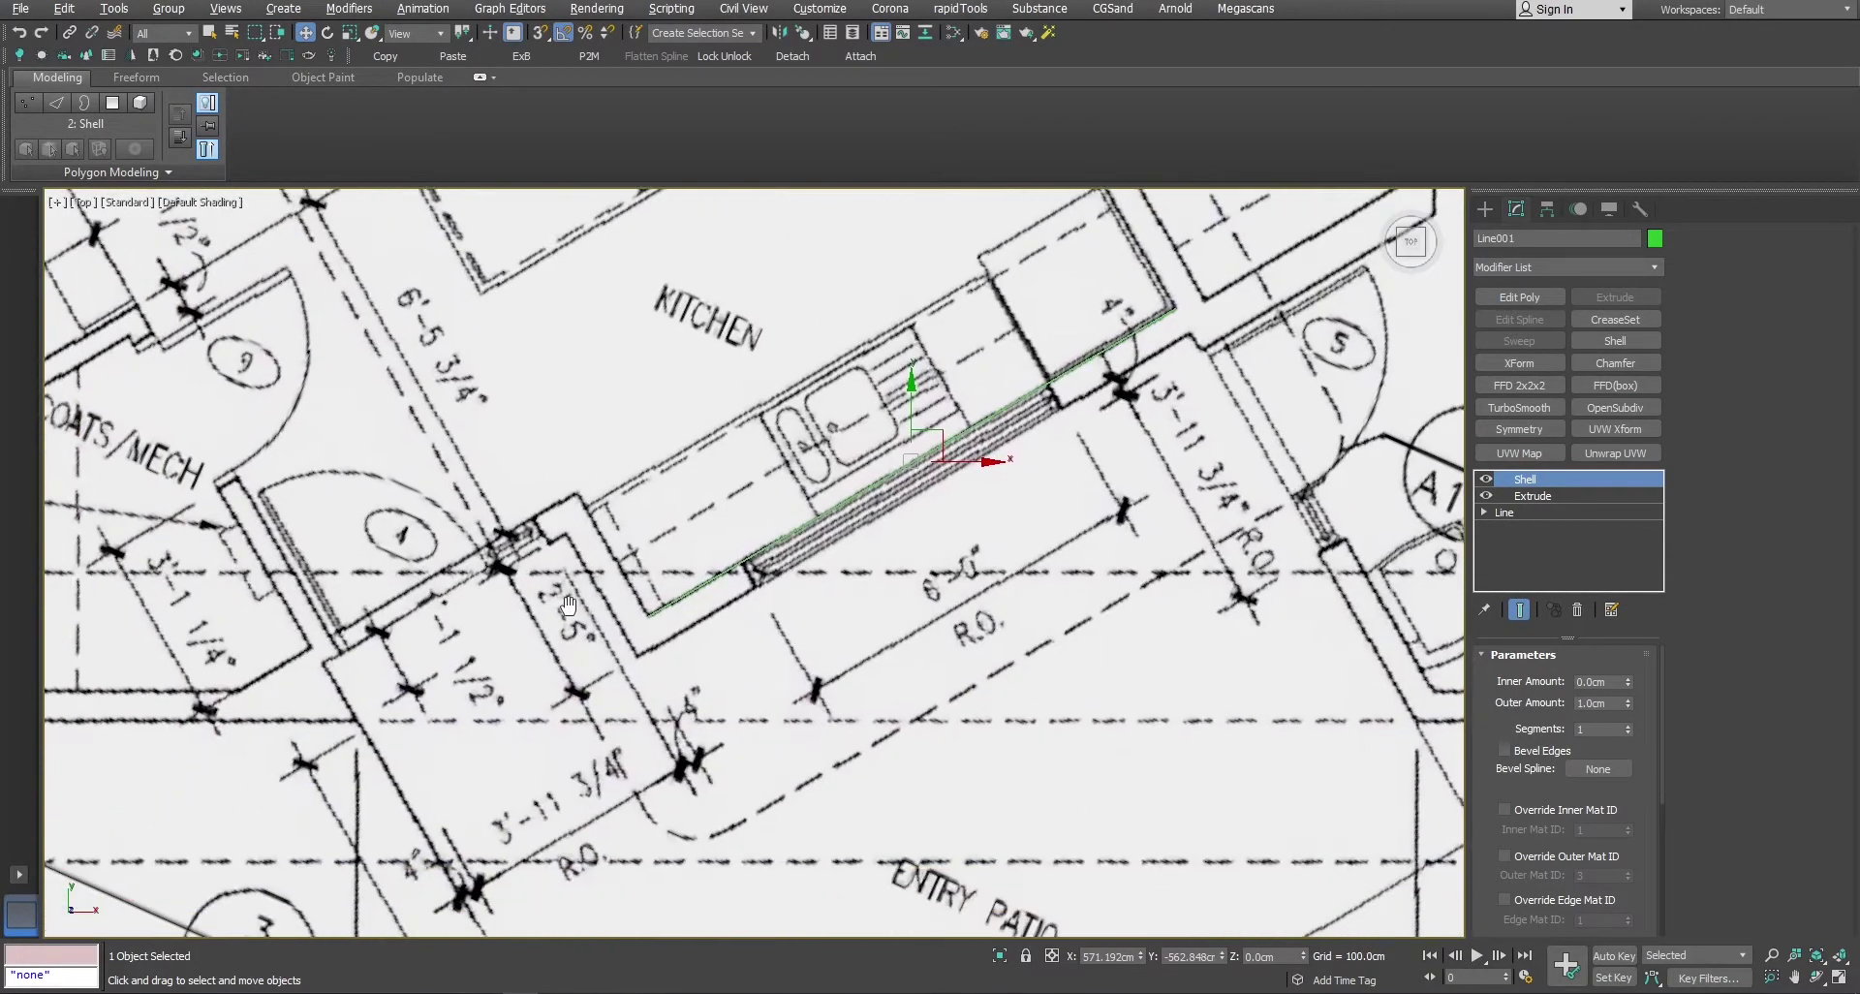
# Create an axis-aligned box on the entry patio beside the kitchen wall, about 64 by 64 by 108 cm
pyautogui.rightClick(991, 624)
pyautogui.click(1015, 575)
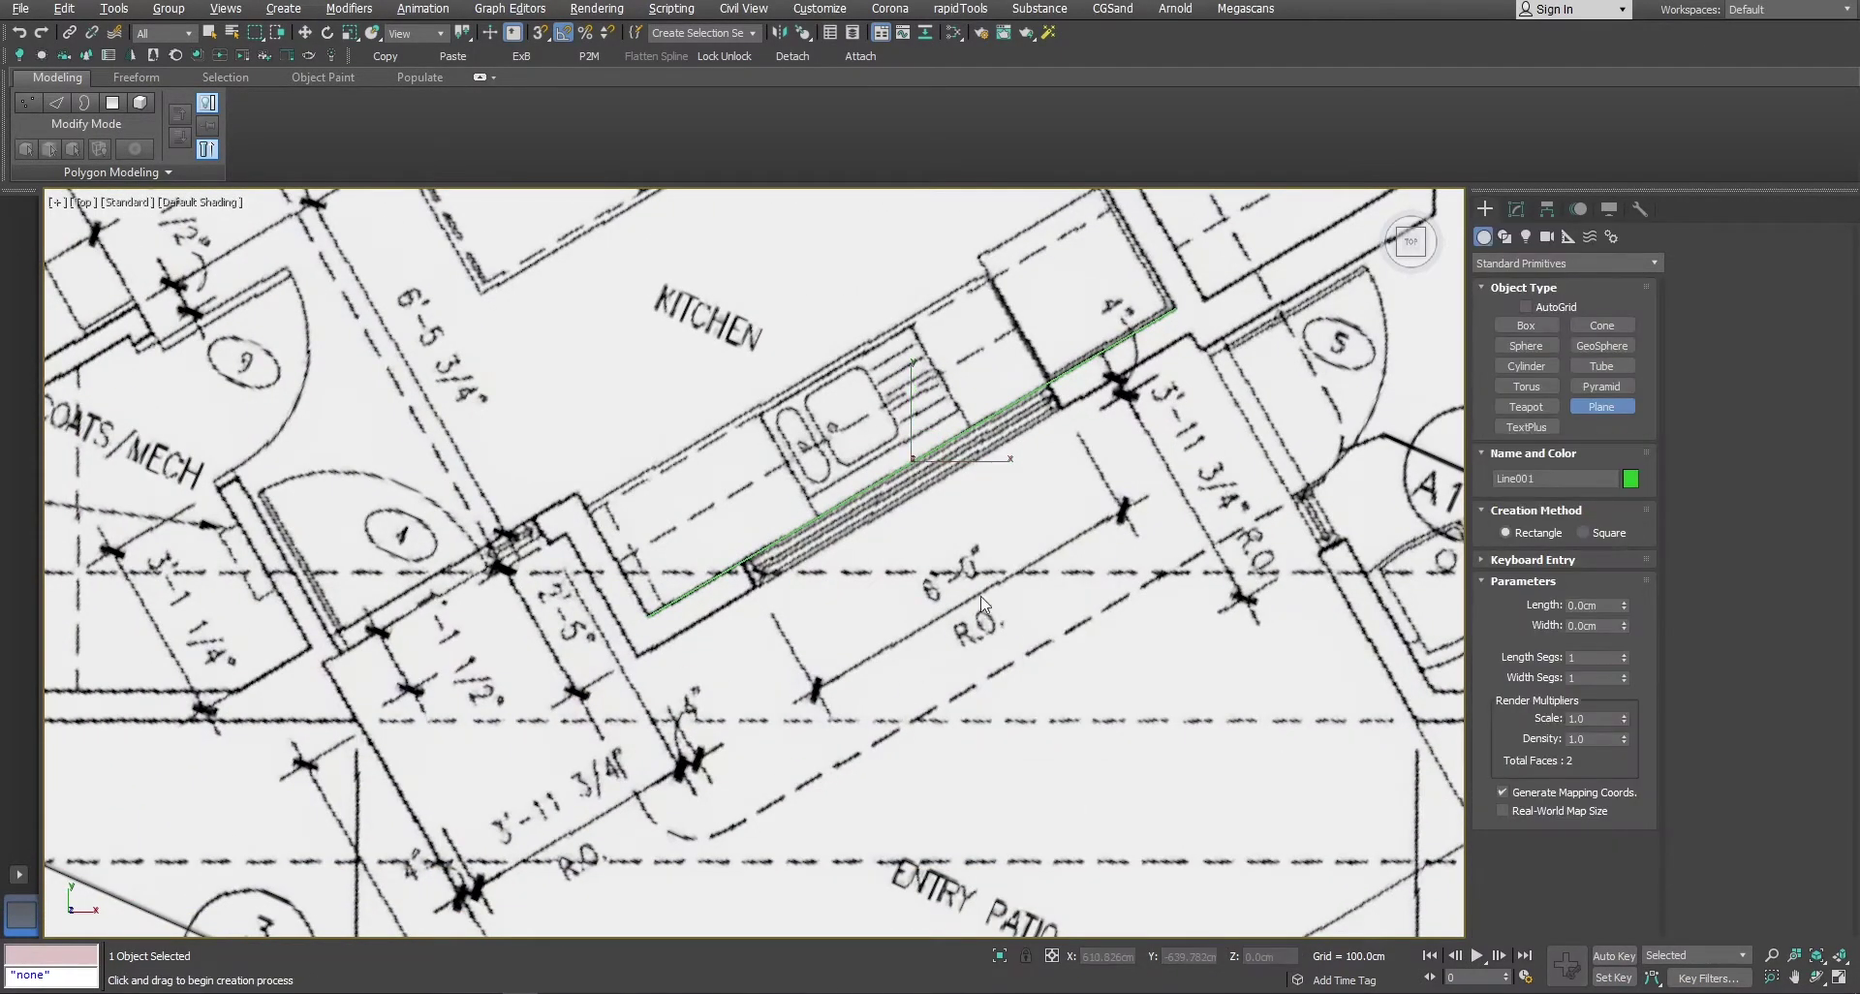
pyautogui.rightClick(979, 571)
pyautogui.click(1037, 564)
pyautogui.click(1030, 771)
pyautogui.moveTo(933, 662)
pyautogui.mouseDown()
pyautogui.moveTo(1014, 767)
pyautogui.moveTo(1043, 773)
pyautogui.mouseUp()
pyautogui.hotkey('alt', 'w')
pyautogui.middleClick(1074, 617)
pyautogui.hotkey('alt', 'w')
pyautogui.keyDown('alt'); pyautogui.moveTo(901, 659); pyautogui.dragTo(659, 604, button='middle'); pyautogui.keyUp('alt')
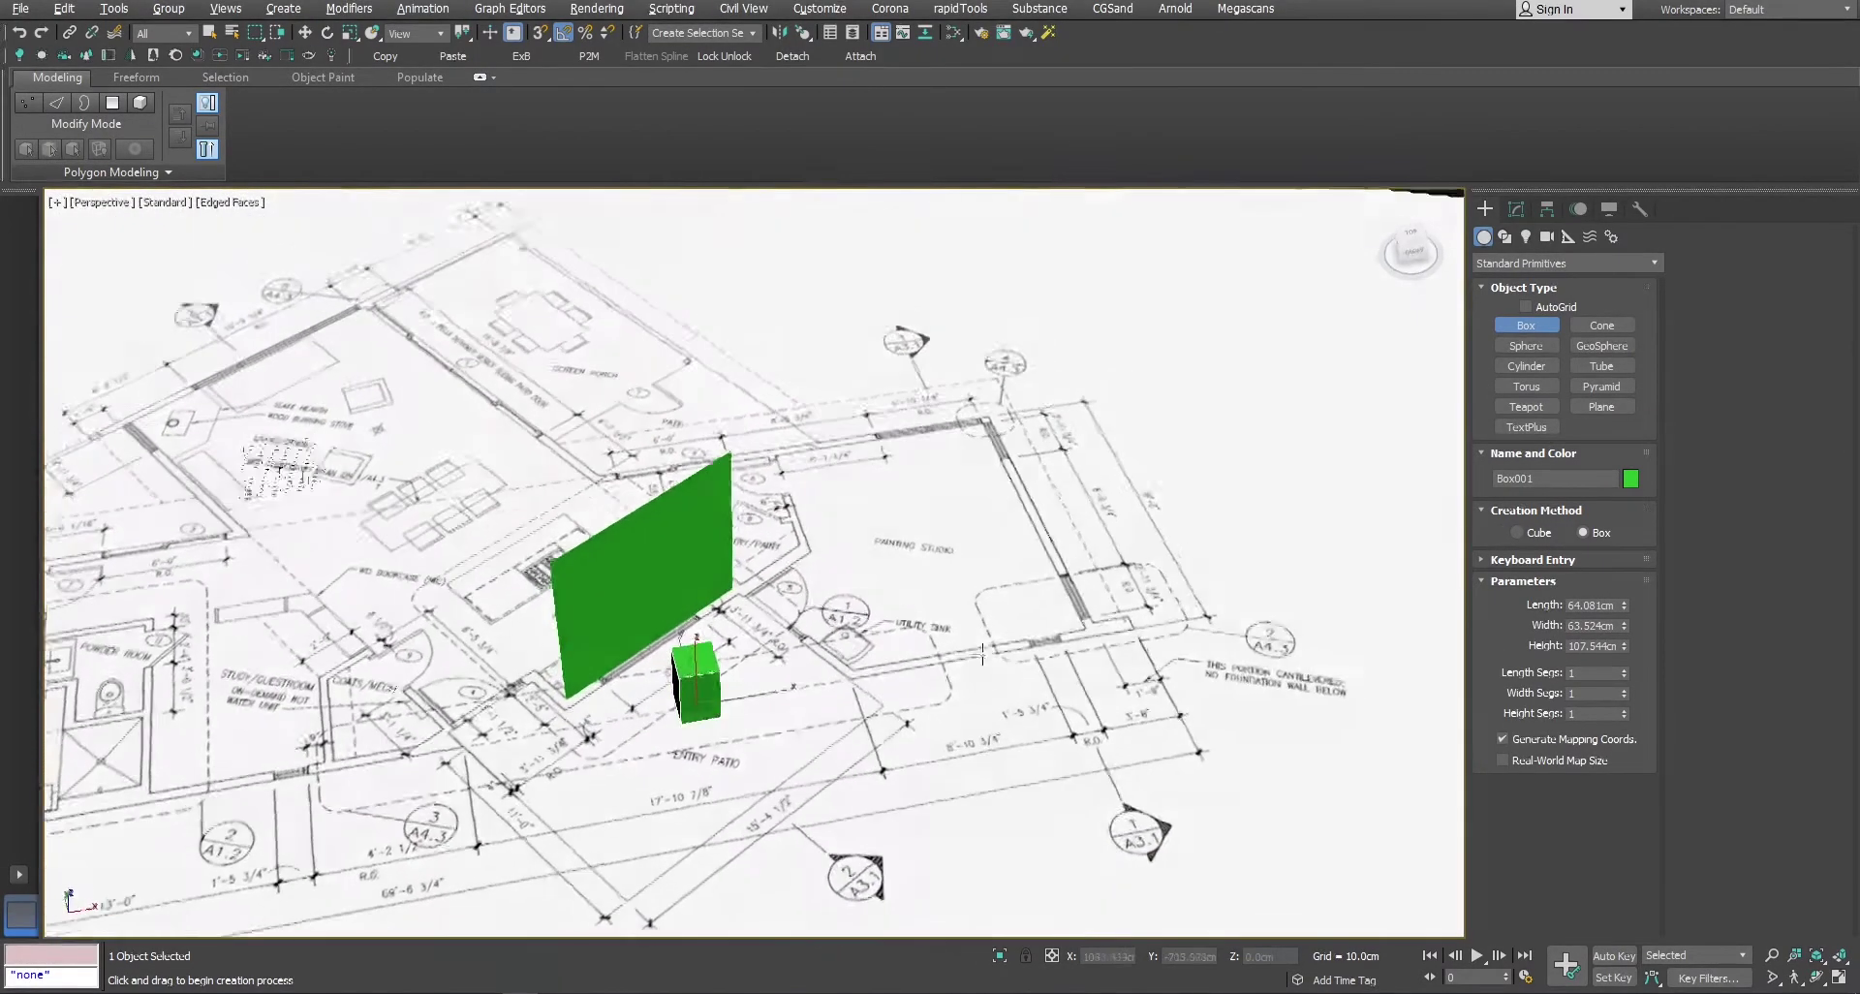
pyautogui.scroll(4, 659, 604)
# Link the floor plan plane to the green kitchen wall as its parent
pyautogui.press('w')
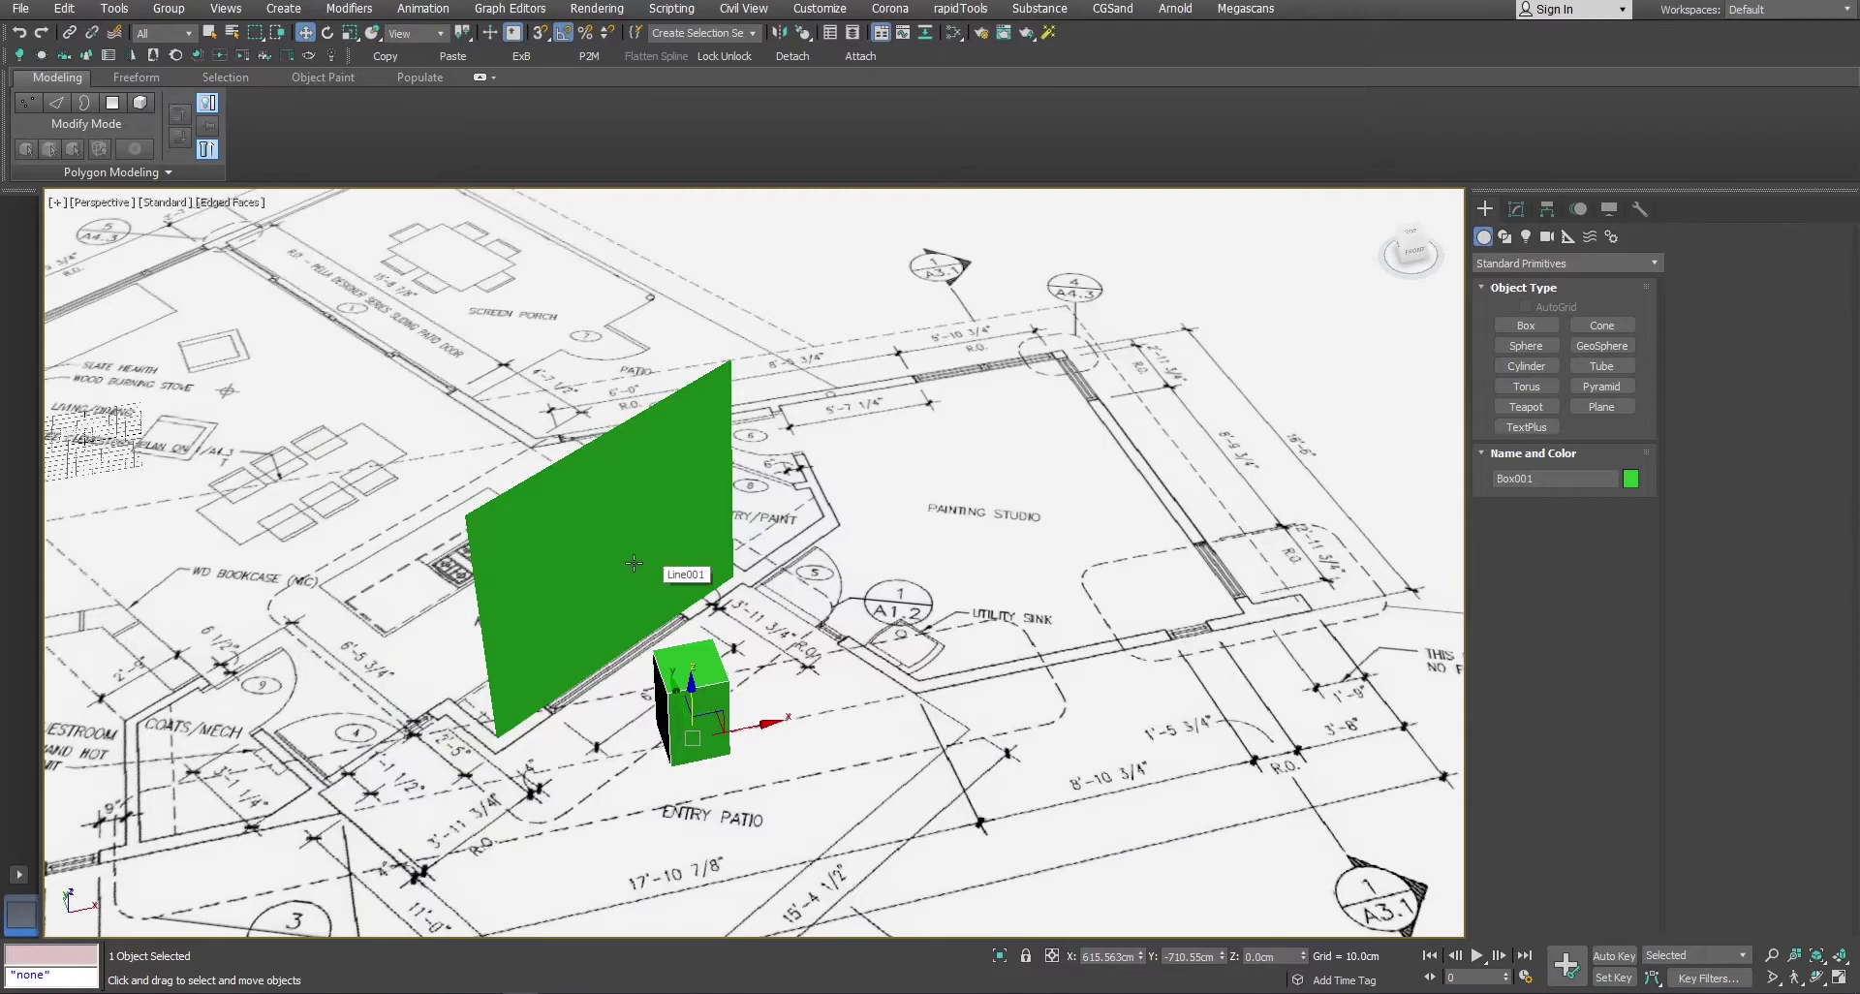
pyautogui.click(797, 525)
pyautogui.click(72, 37)
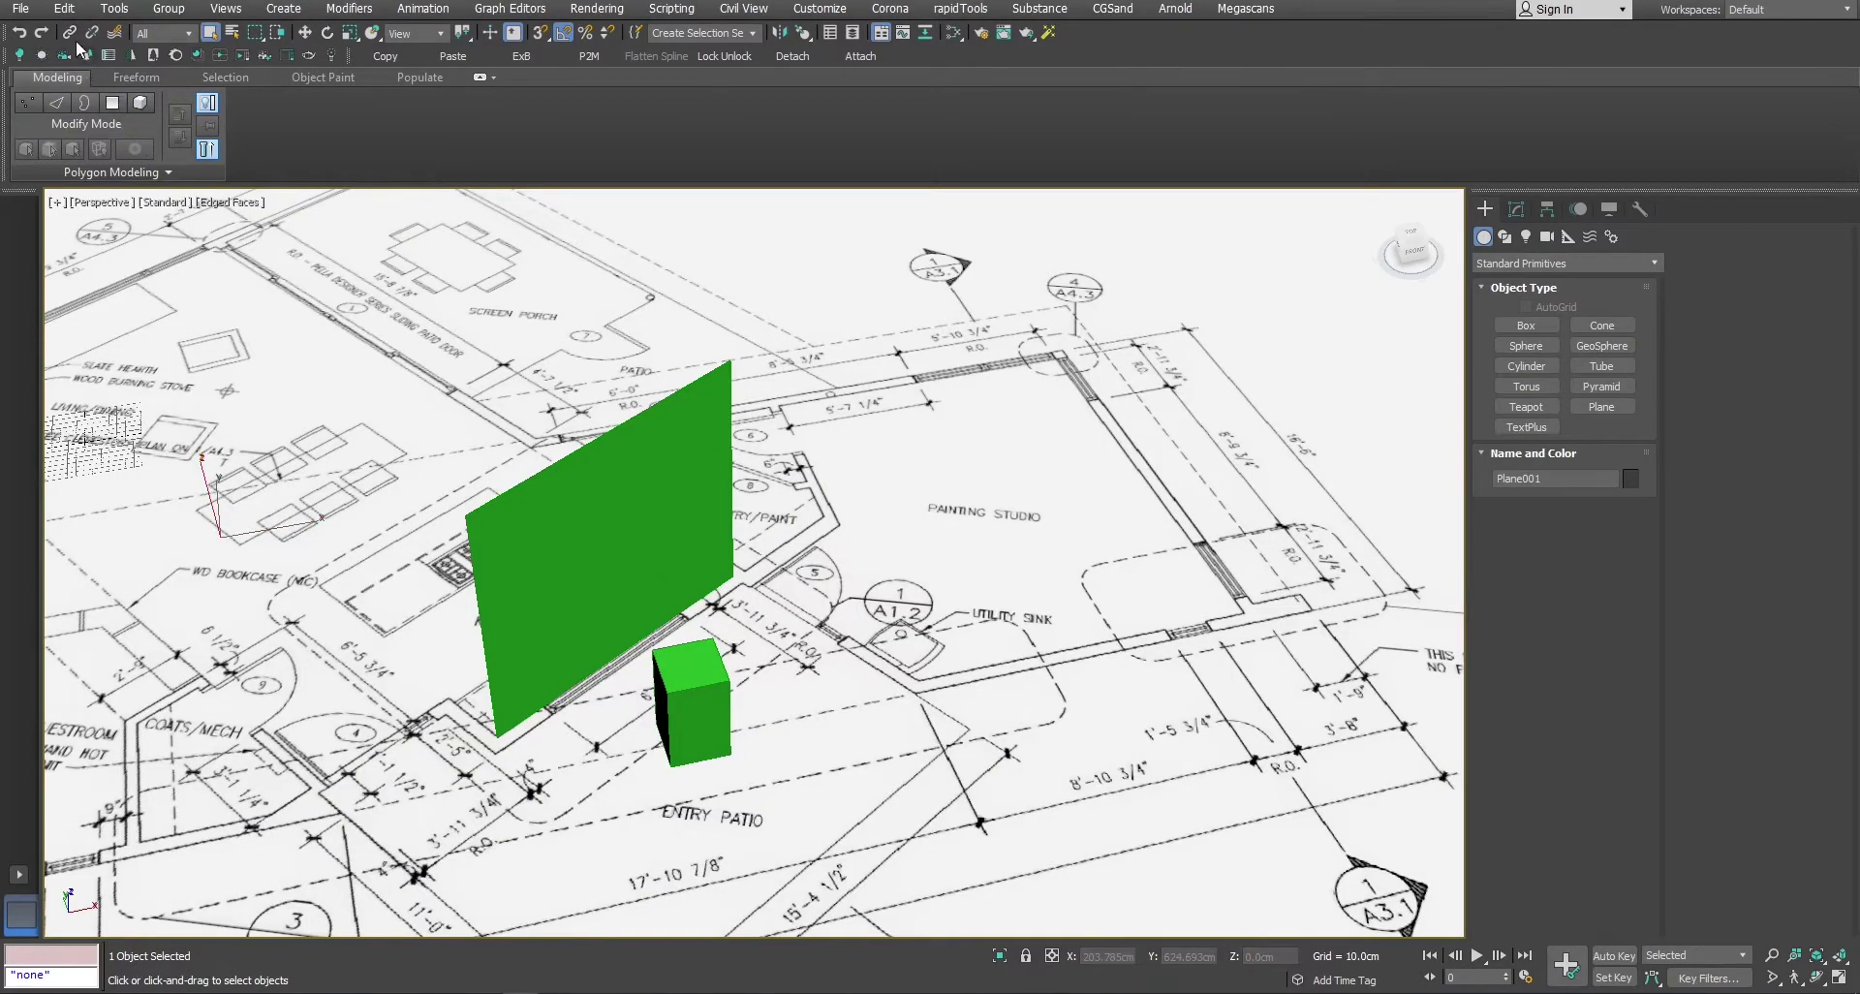
pyautogui.moveTo(992, 671); pyautogui.dragTo(619, 502)
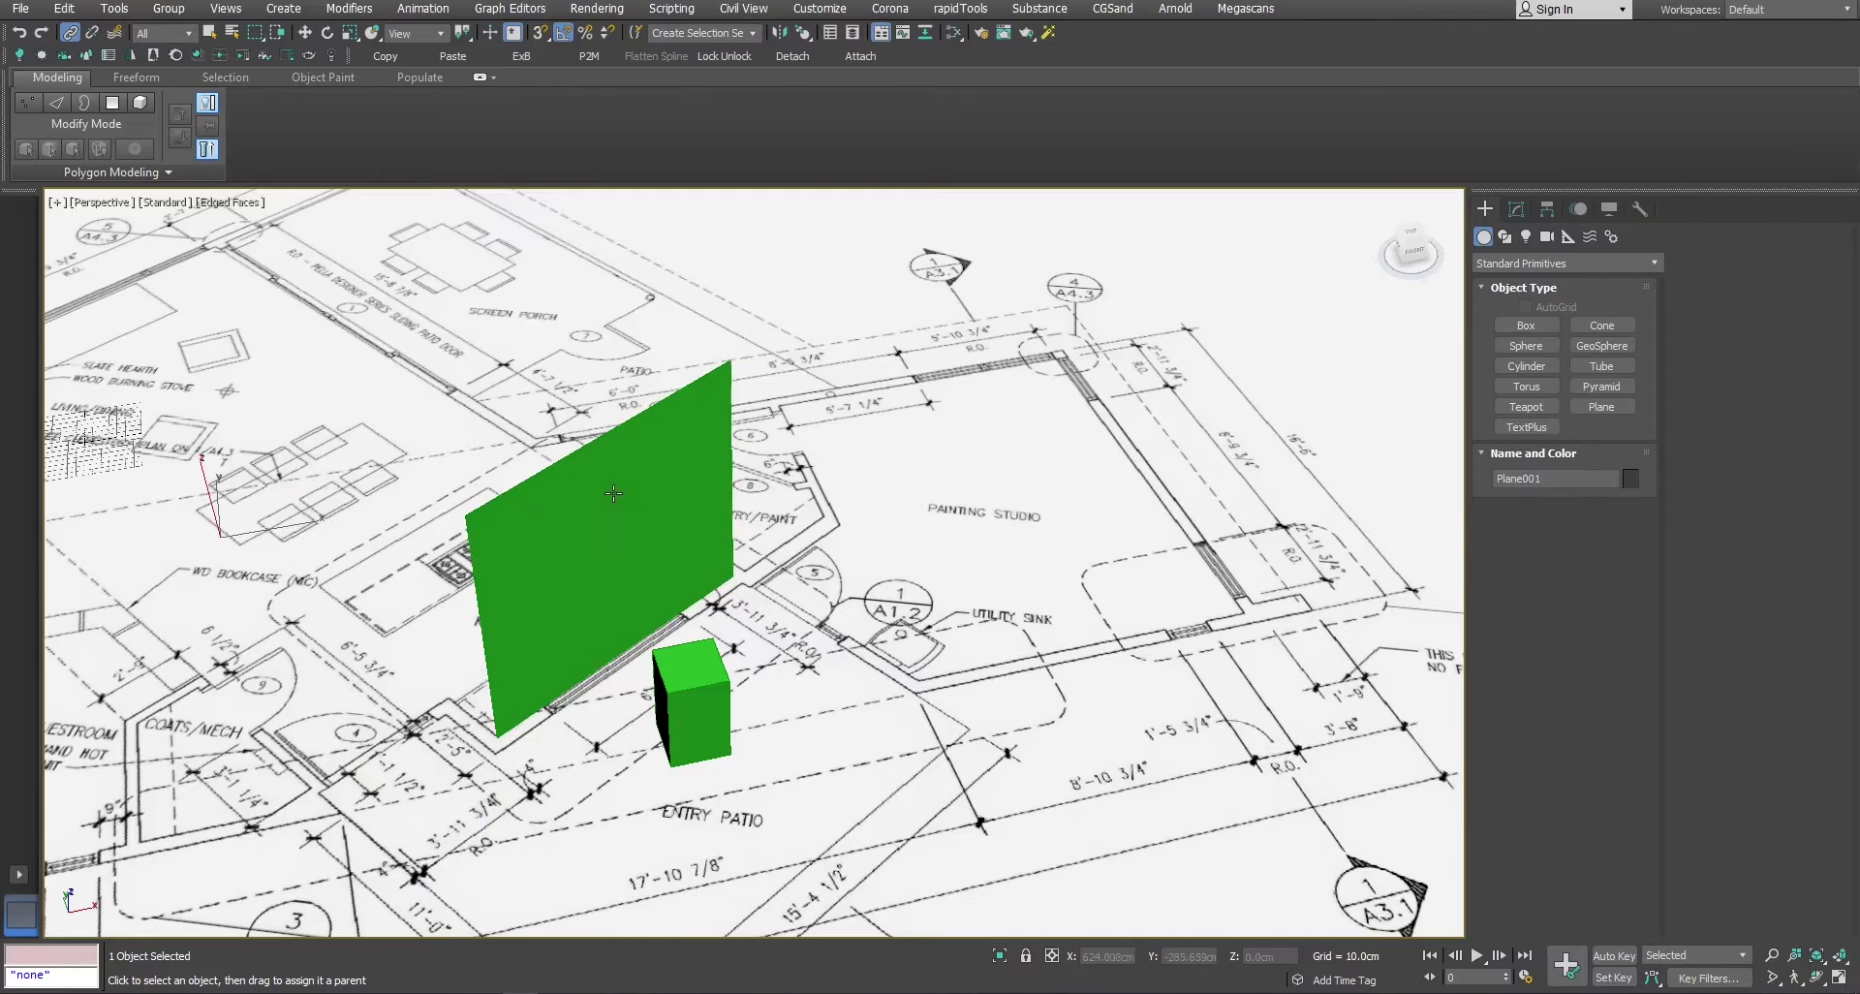
# Test the link by moving the green kitchen wall together with the floor plan
pyautogui.click(615, 503)
pyautogui.press('w')
pyautogui.moveTo(667, 642); pyautogui.dragTo(589, 635)
pyautogui.keyDown('alt'); pyautogui.moveTo(590, 635); pyautogui.dragTo(684, 609, button='middle'); pyautogui.keyUp('alt')
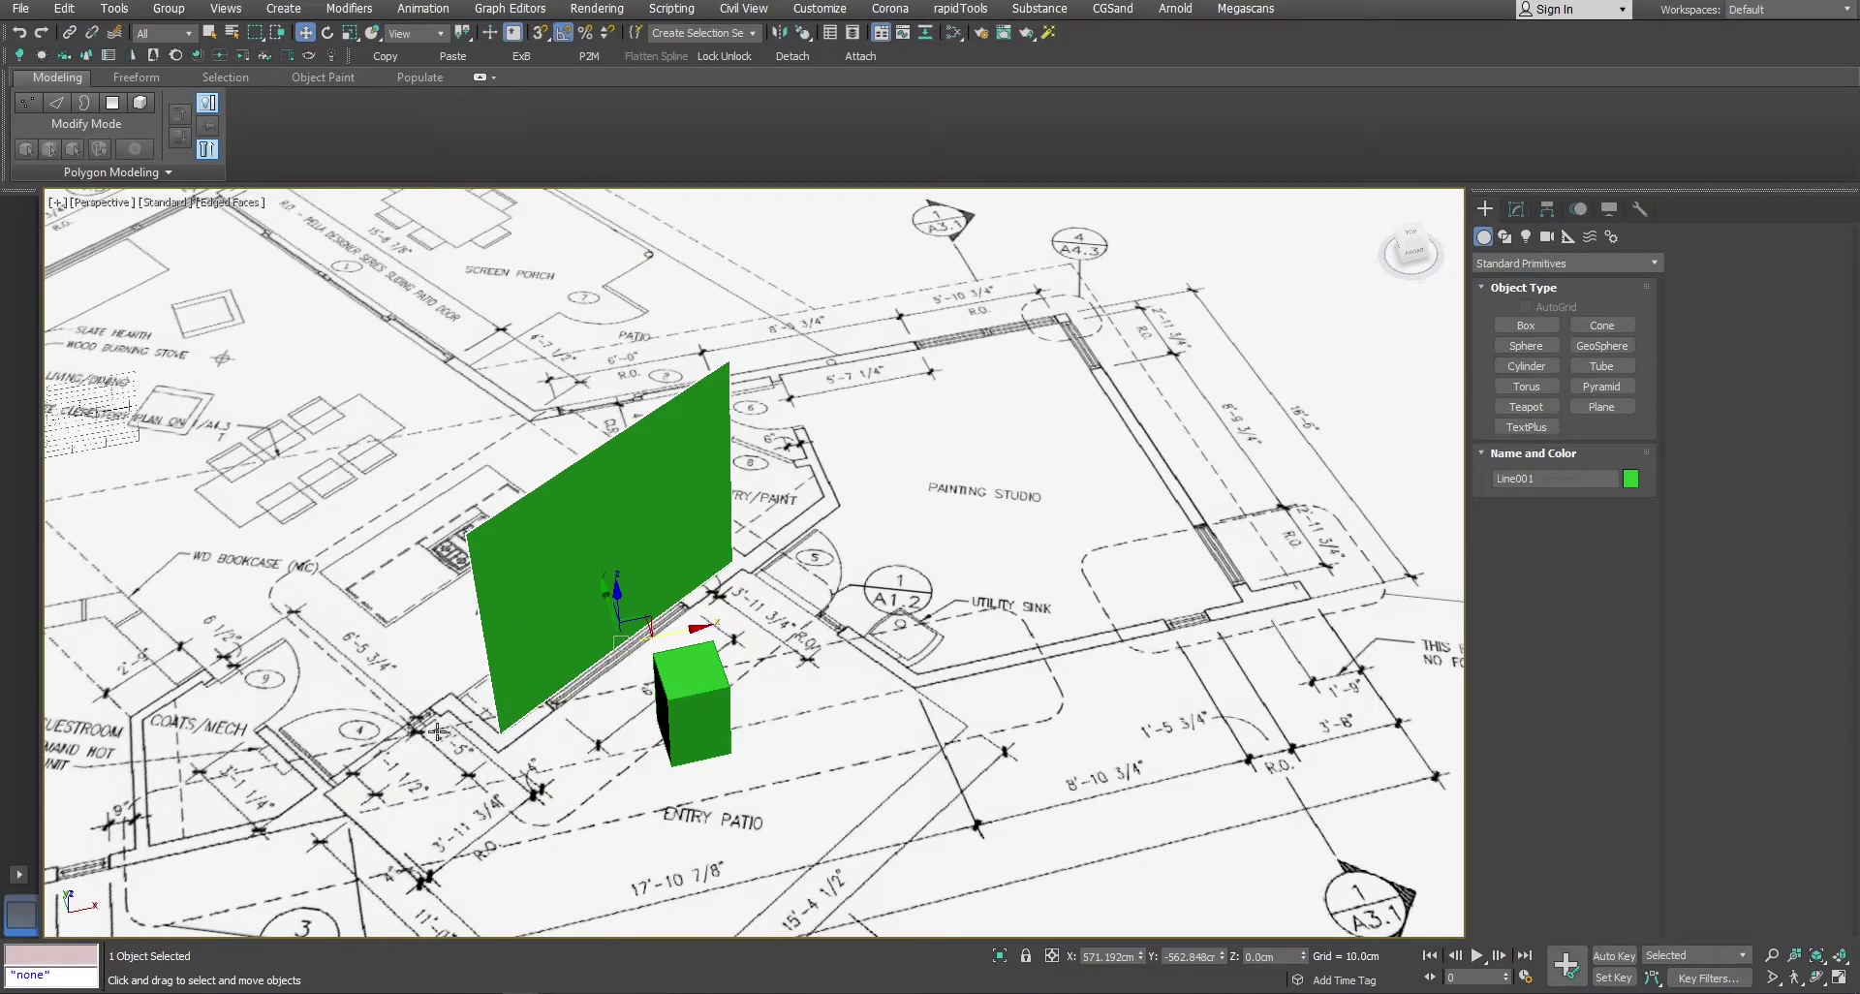
# Normal-align the kitchen wall and its linked floor plan to the box's side face with zero offsets
pyautogui.click(803, 35)
pyautogui.click(645, 599)
pyautogui.keyDown('alt'); pyautogui.moveTo(642, 609); pyautogui.dragTo(639, 674, button='middle'); pyautogui.keyUp('alt')
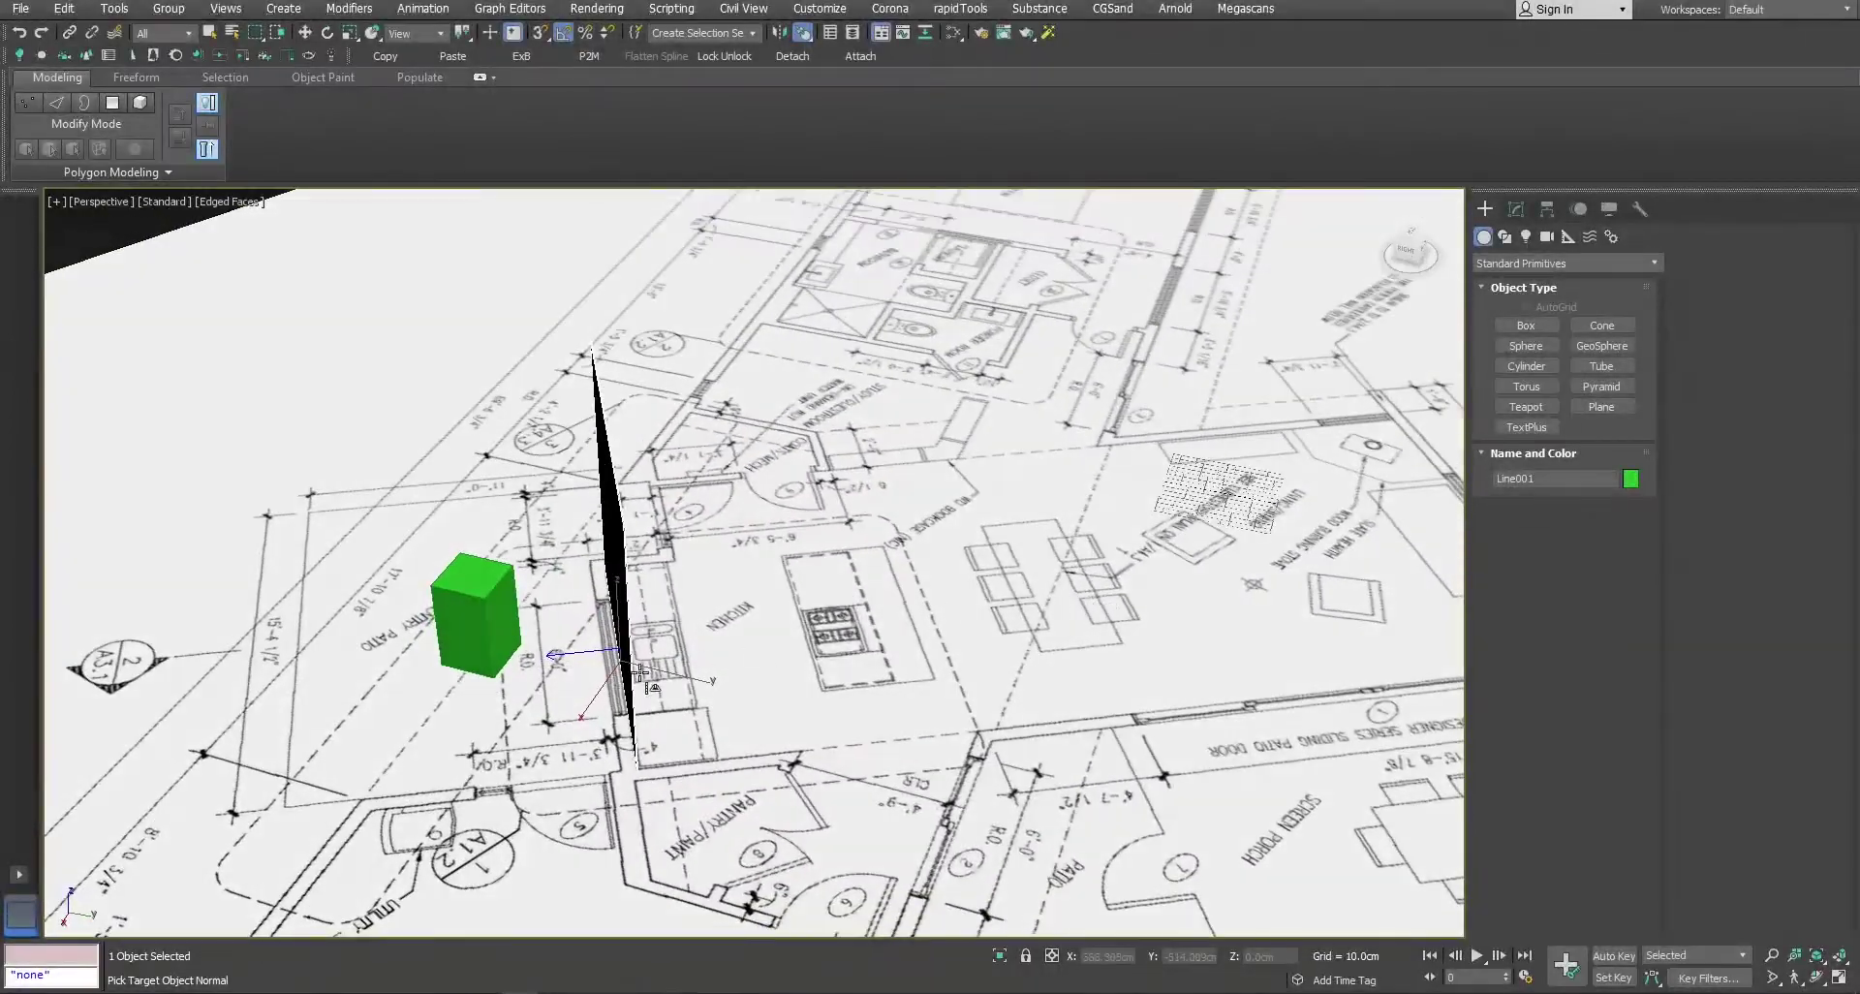
pyautogui.click(512, 641)
pyautogui.click(512, 642)
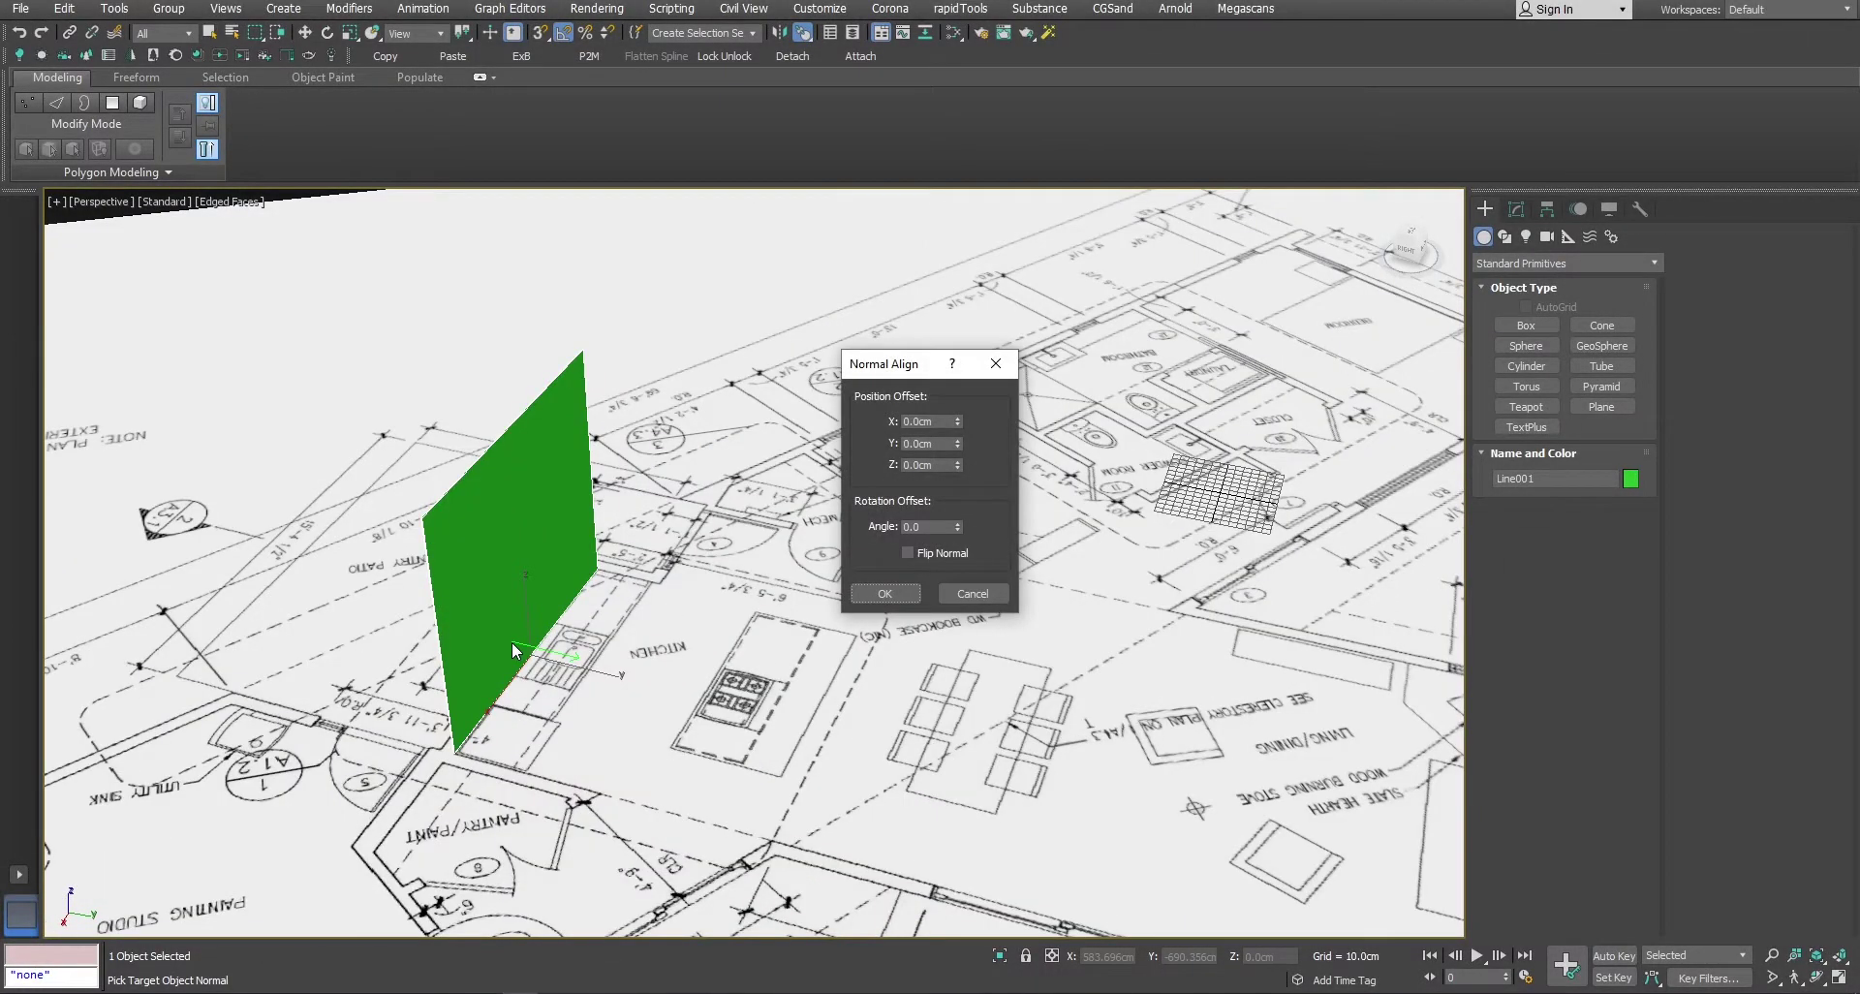
pyautogui.click(887, 590)
# Remove the green box and the extruded kitchen wall from the floor plan
pyautogui.hotkey('alt', 'w')
pyautogui.rightClick(516, 397)
pyautogui.hotkey('alt', 'w')
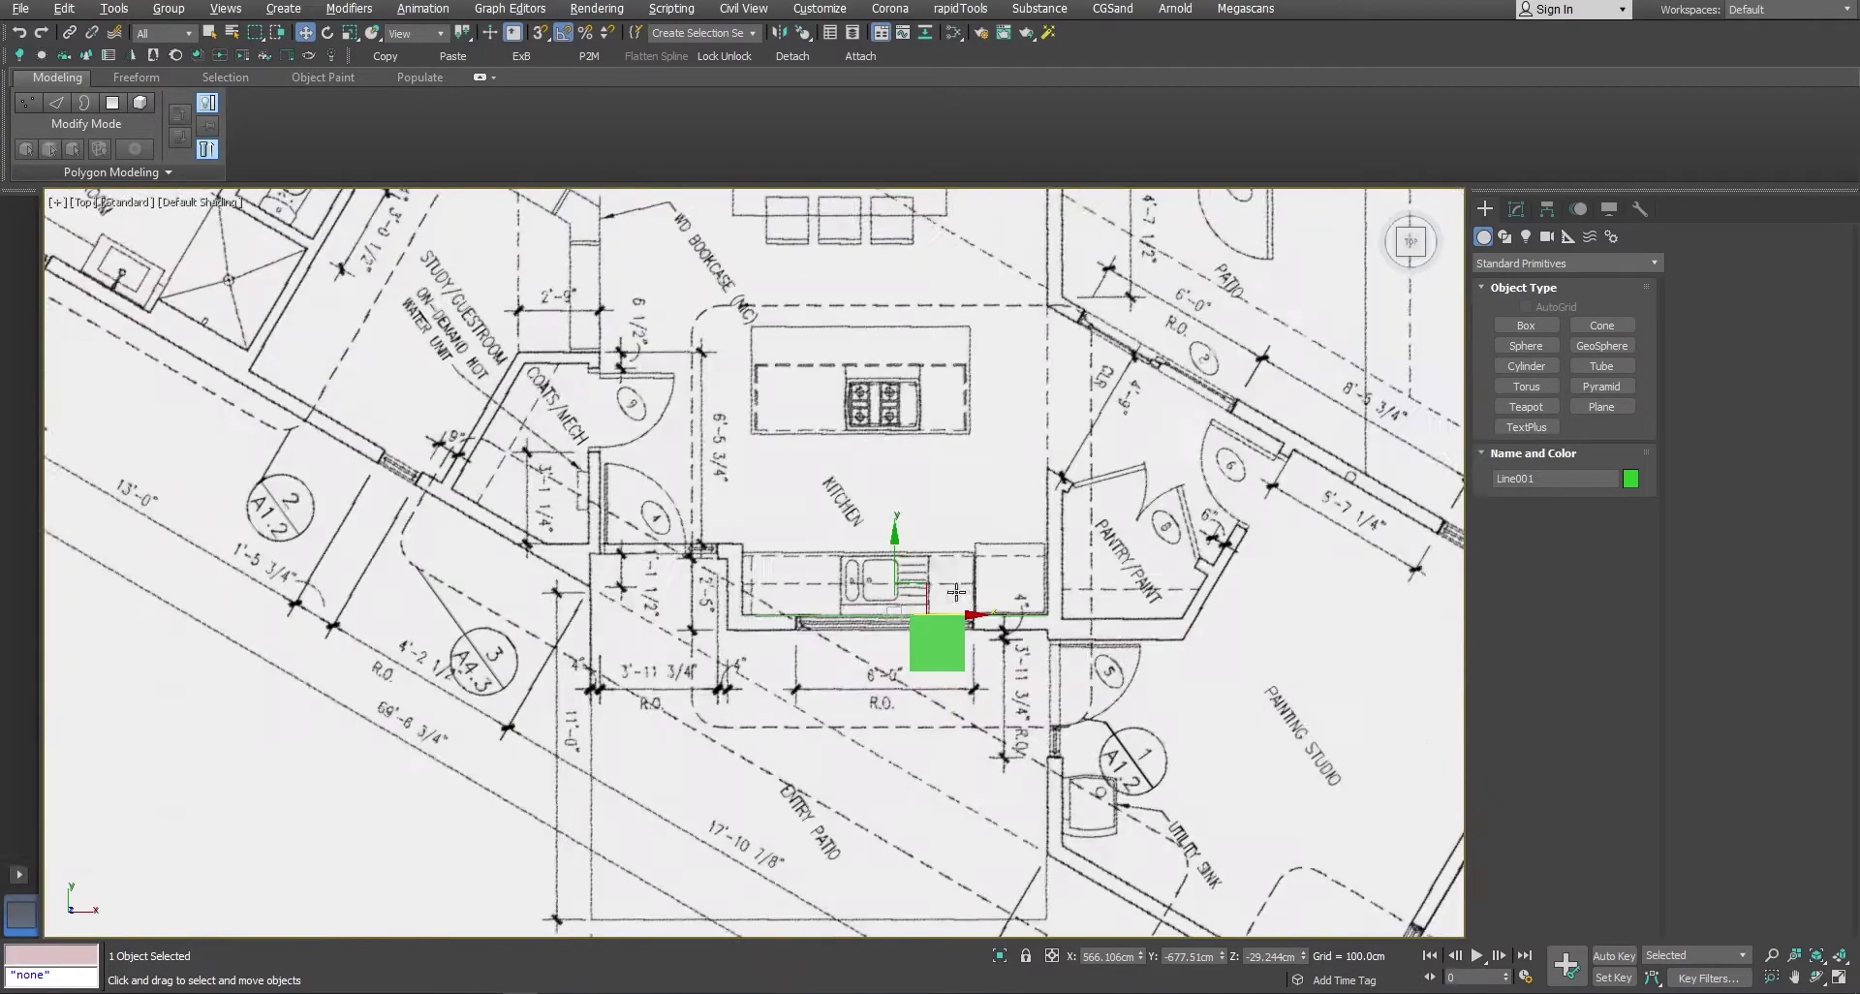
pyautogui.click(939, 648)
pyautogui.press('Delete')
pyautogui.scroll(3, 870, 629)
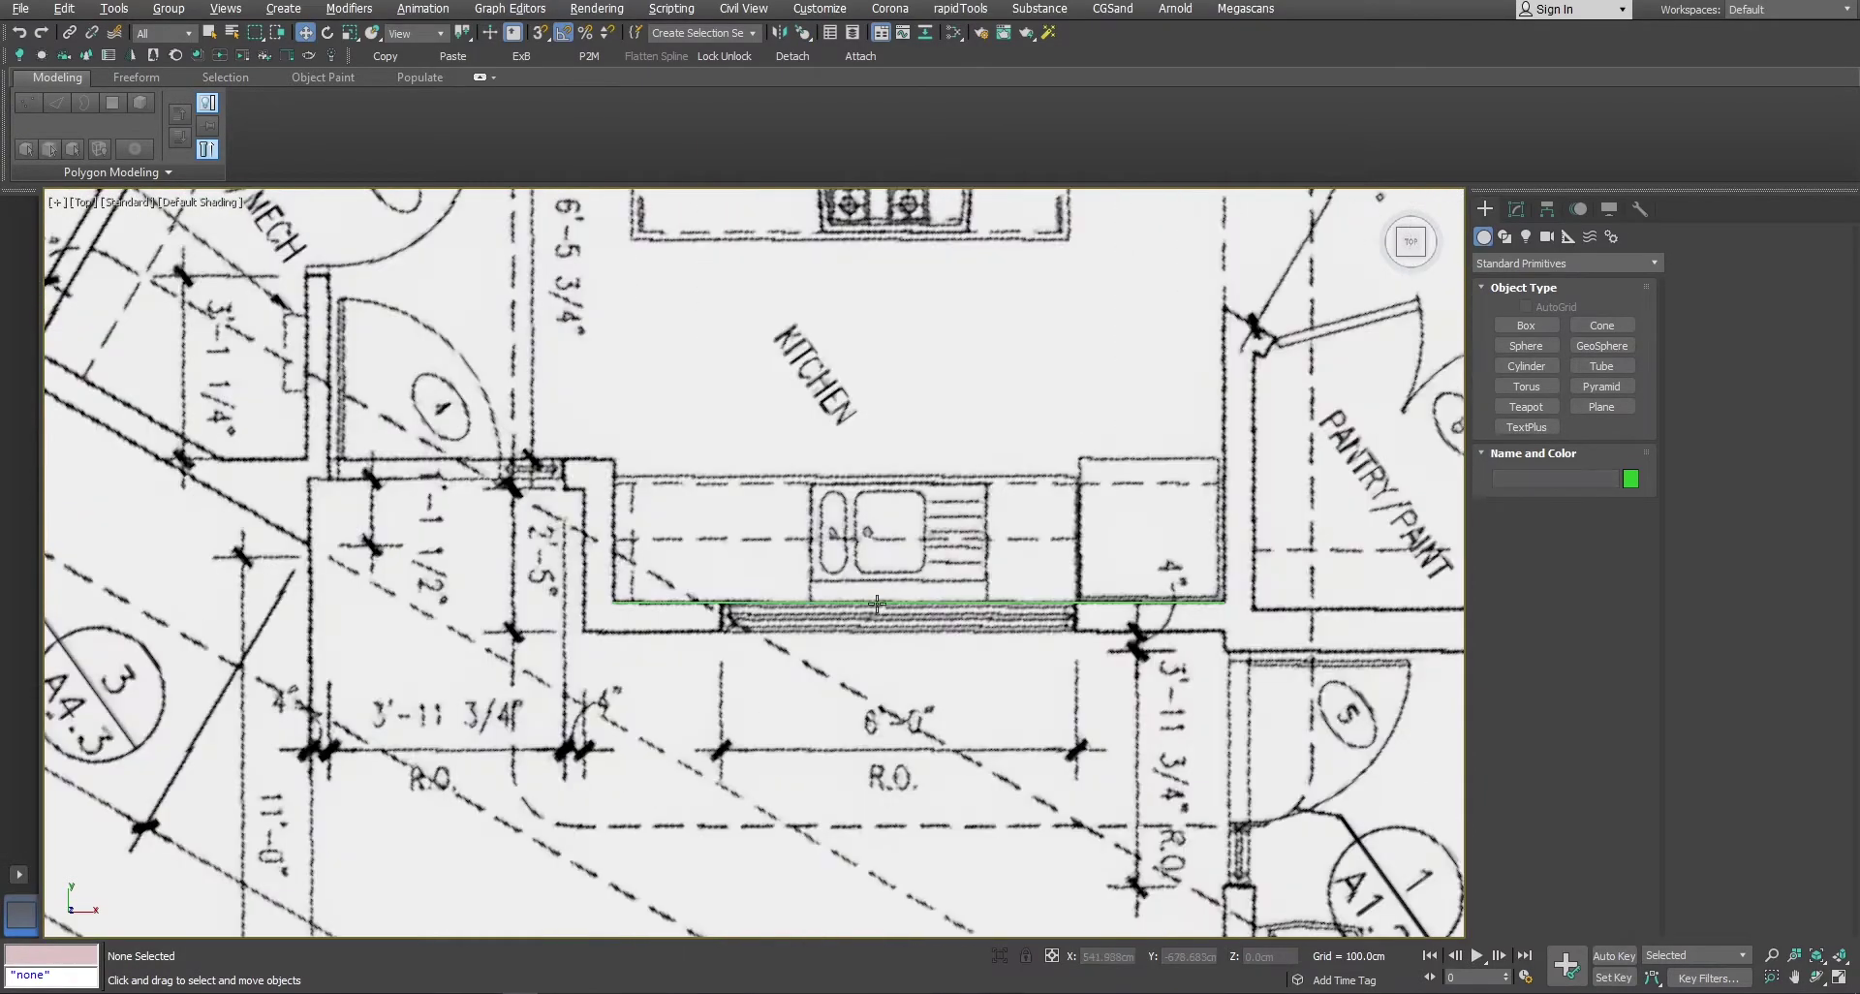
pyautogui.click(877, 605)
pyautogui.press('Delete')
pyautogui.moveTo(878, 600); pyautogui.dragTo(755, 627, button='middle')
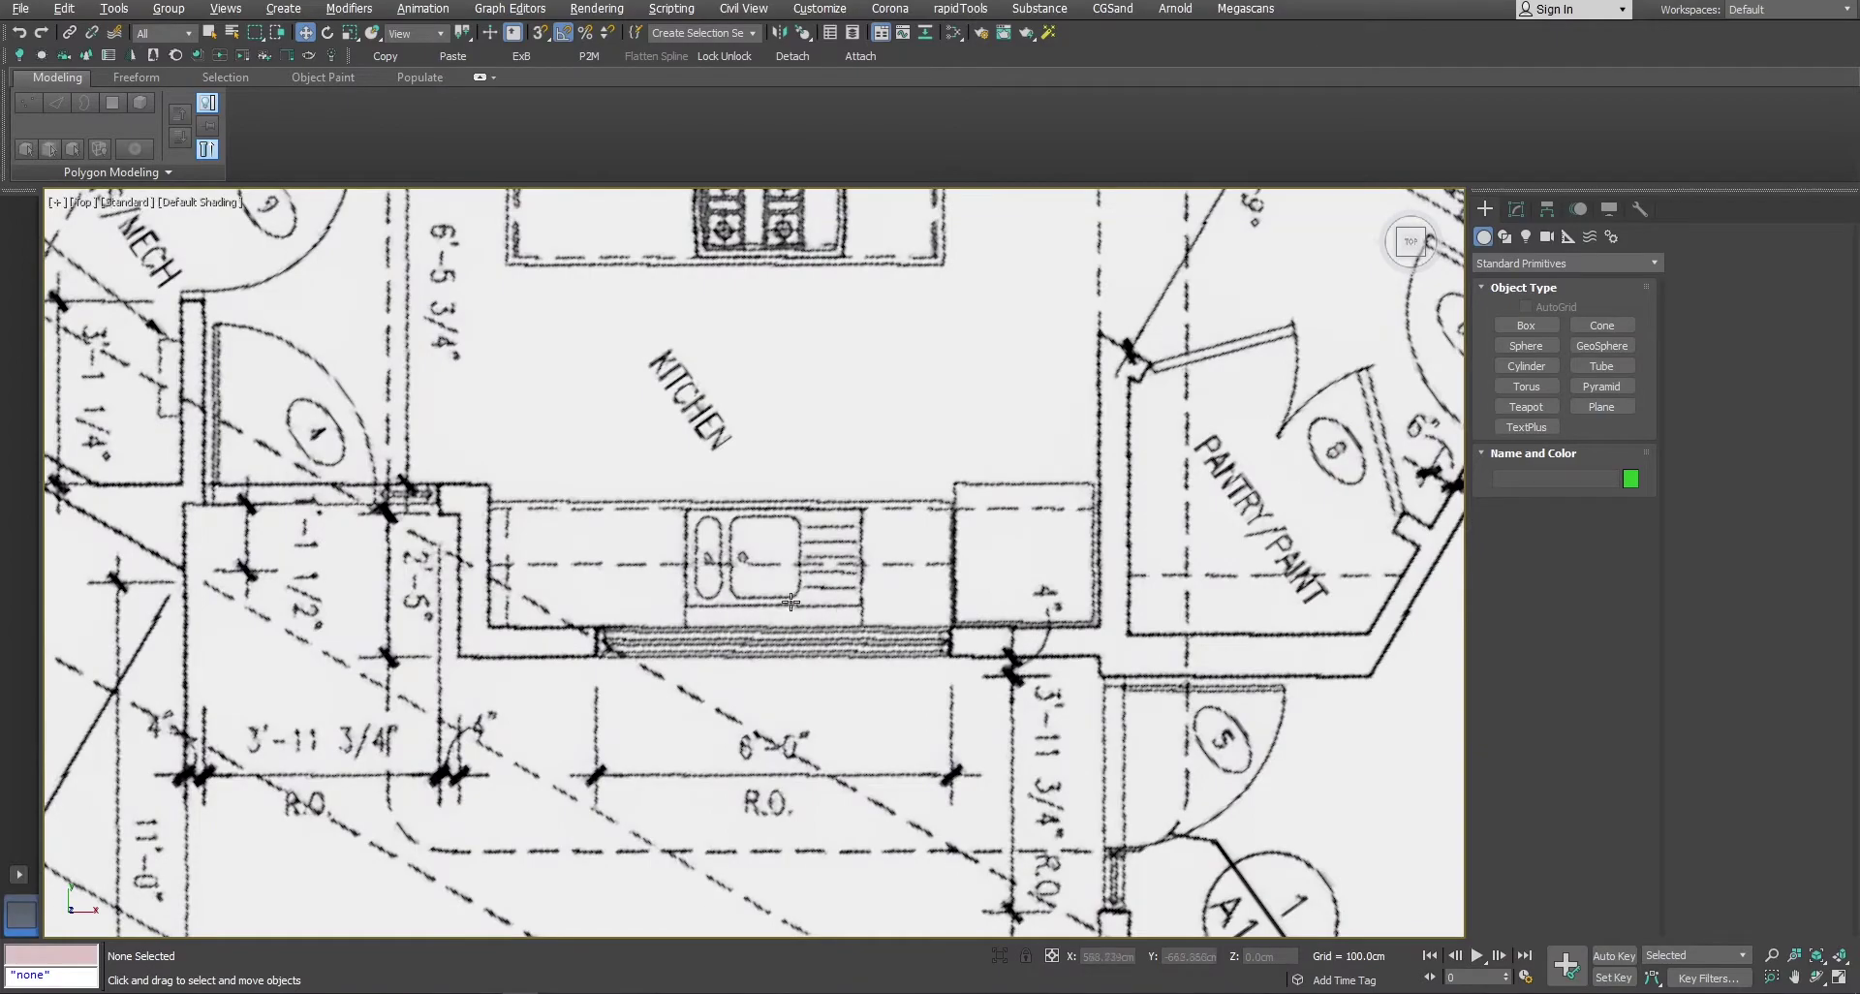
# Create a box over the kitchen counter beside the sink and set its length, width and height to 60 cm
pyautogui.moveTo(673, 575); pyautogui.dragTo(723, 560, button='middle')
pyautogui.rightClick(617, 431)
pyautogui.click(644, 370)
pyautogui.moveTo(613, 496); pyautogui.dragTo(722, 616)
pyautogui.click(723, 339)
pyautogui.doubleClick(1597, 609)
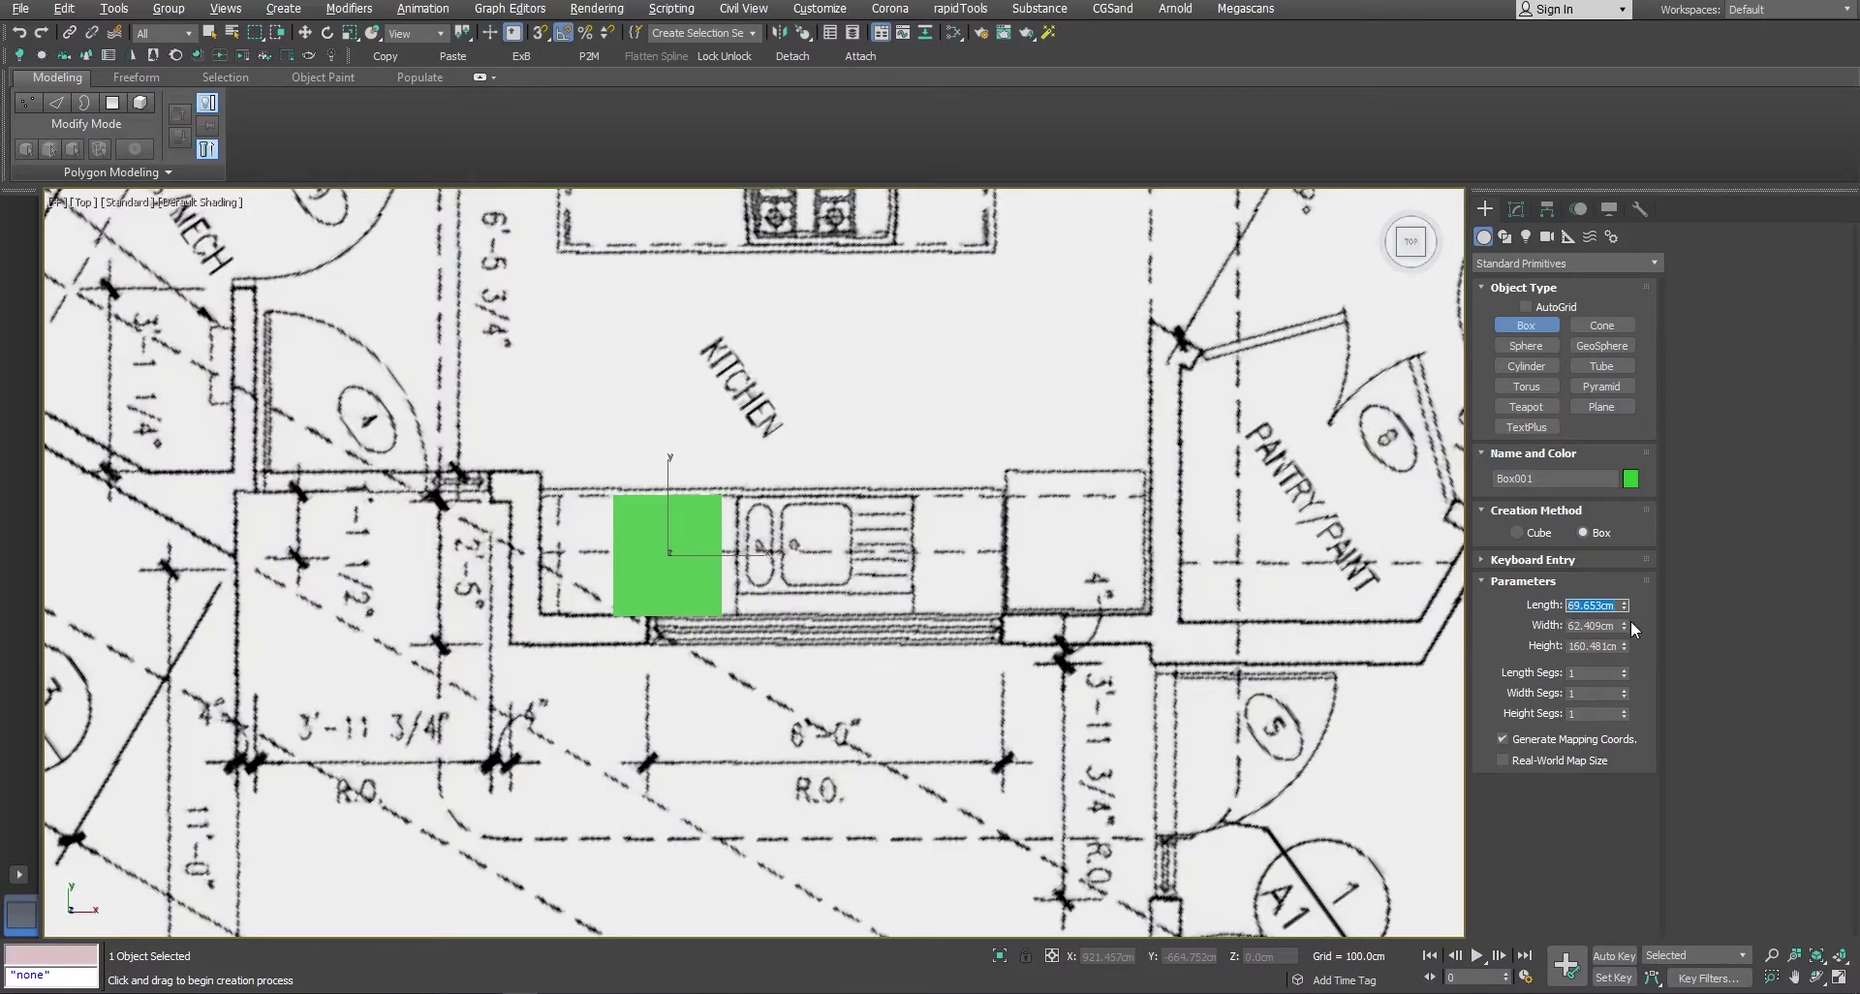
pyautogui.write('60')
pyautogui.press('Tab')
pyautogui.write('60')
pyautogui.press('Tab')
pyautogui.write('60')
pyautogui.press('Tab')
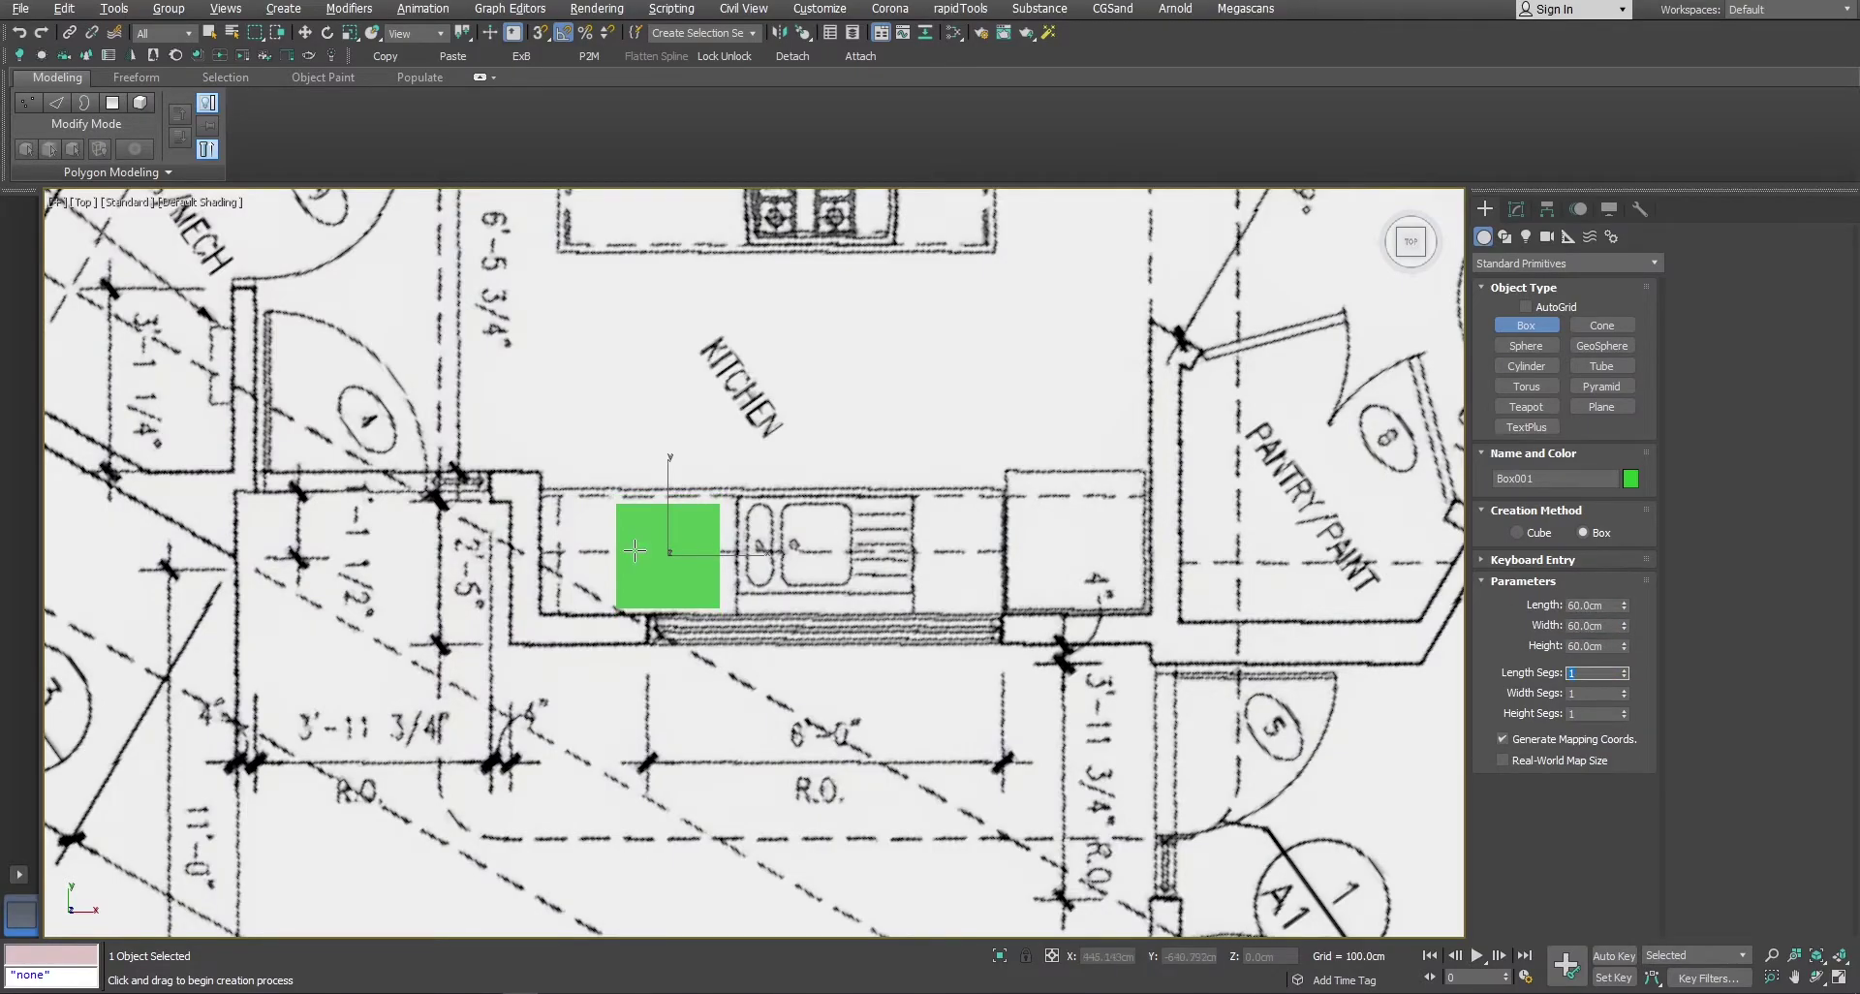
# Move the 60 cm box into the inner wall corner at the sink counter's end
pyautogui.scroll(5, 635, 551)
pyautogui.press('w')
pyautogui.moveTo(893, 475); pyautogui.dragTo(747, 499)
# Scale the floor plan uniformly to about 83% from the box's corner so the counter depth matches the 60 cm box
pyautogui.click(864, 383)
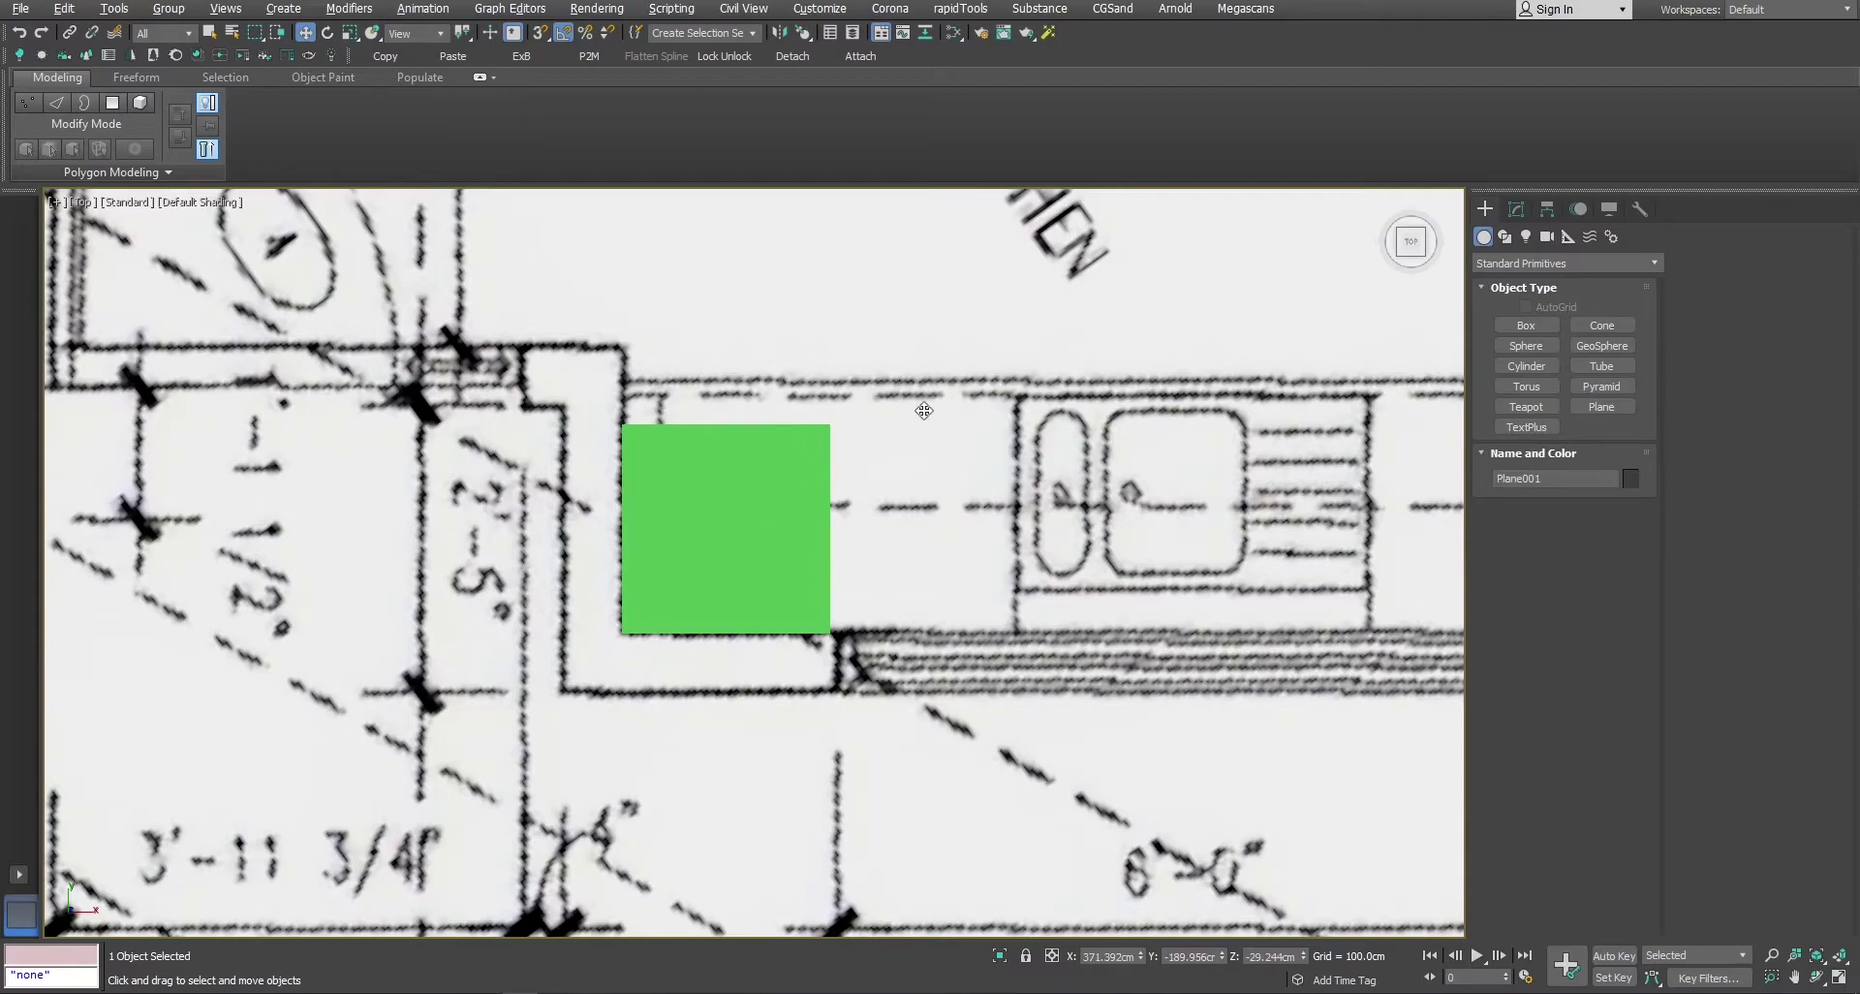
pyautogui.scroll(-8, 945, 393)
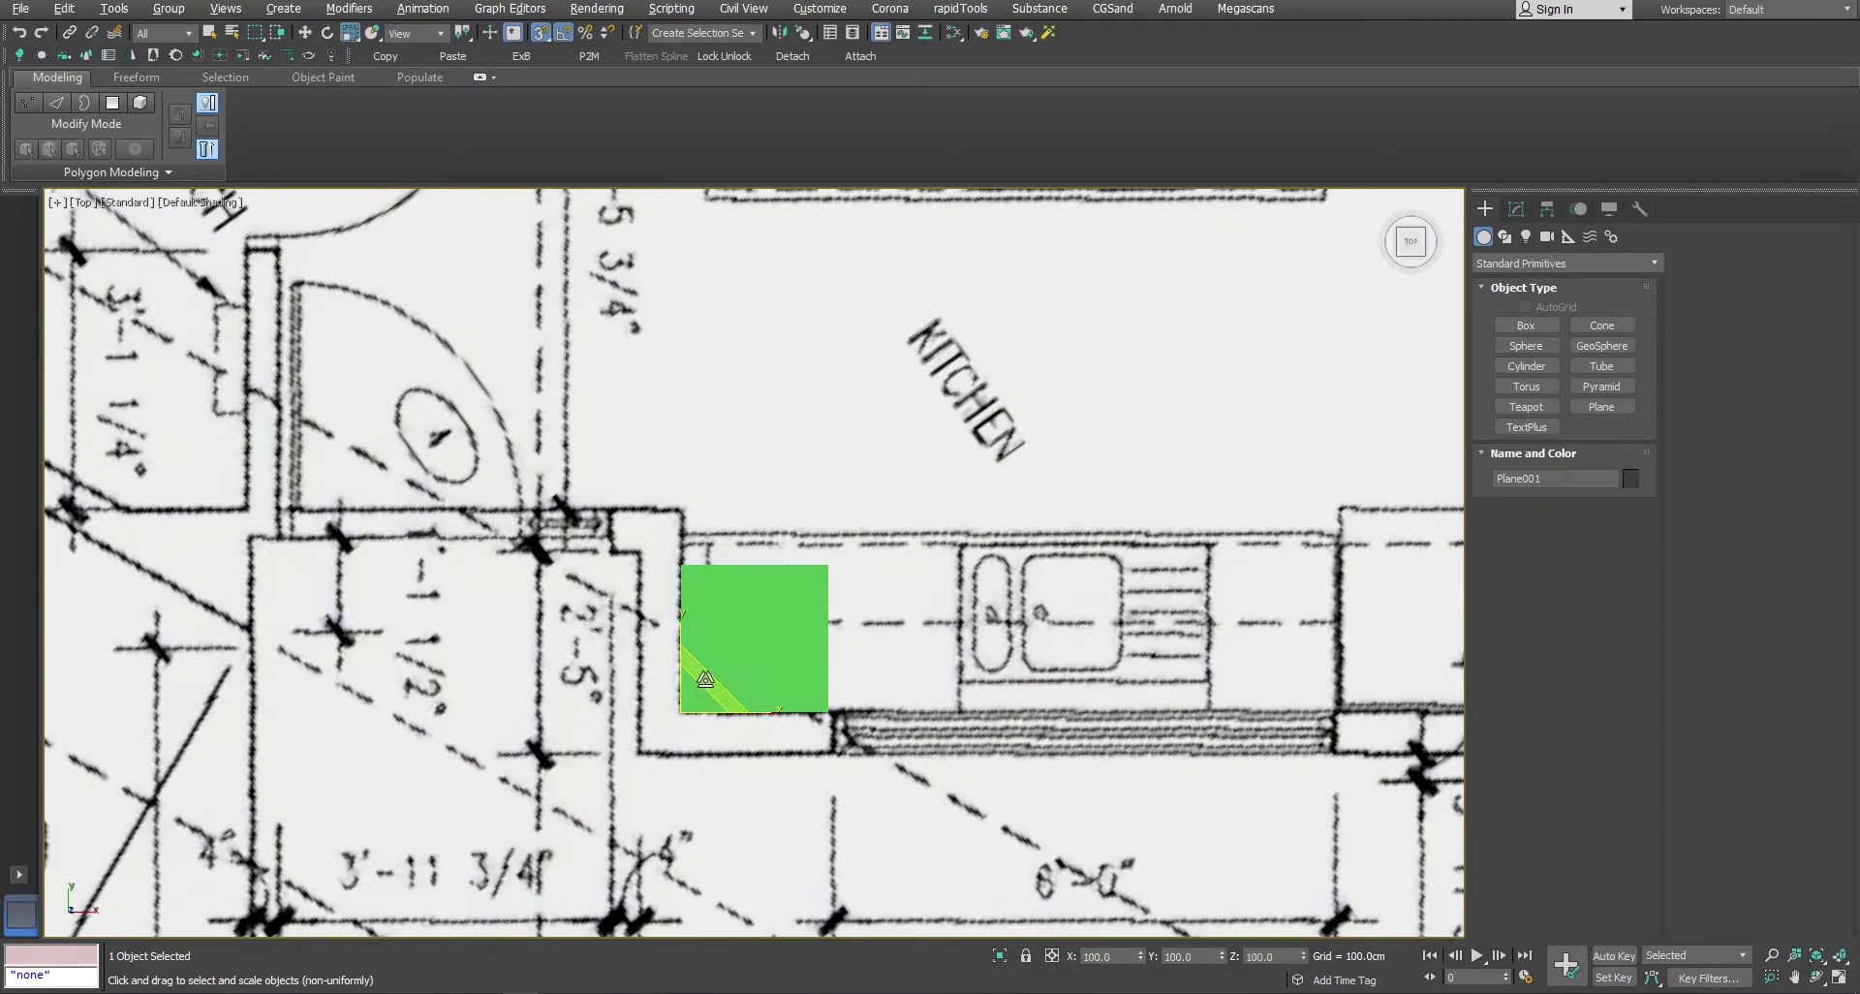
pyautogui.moveTo(696, 690); pyautogui.dragTo(690, 694)
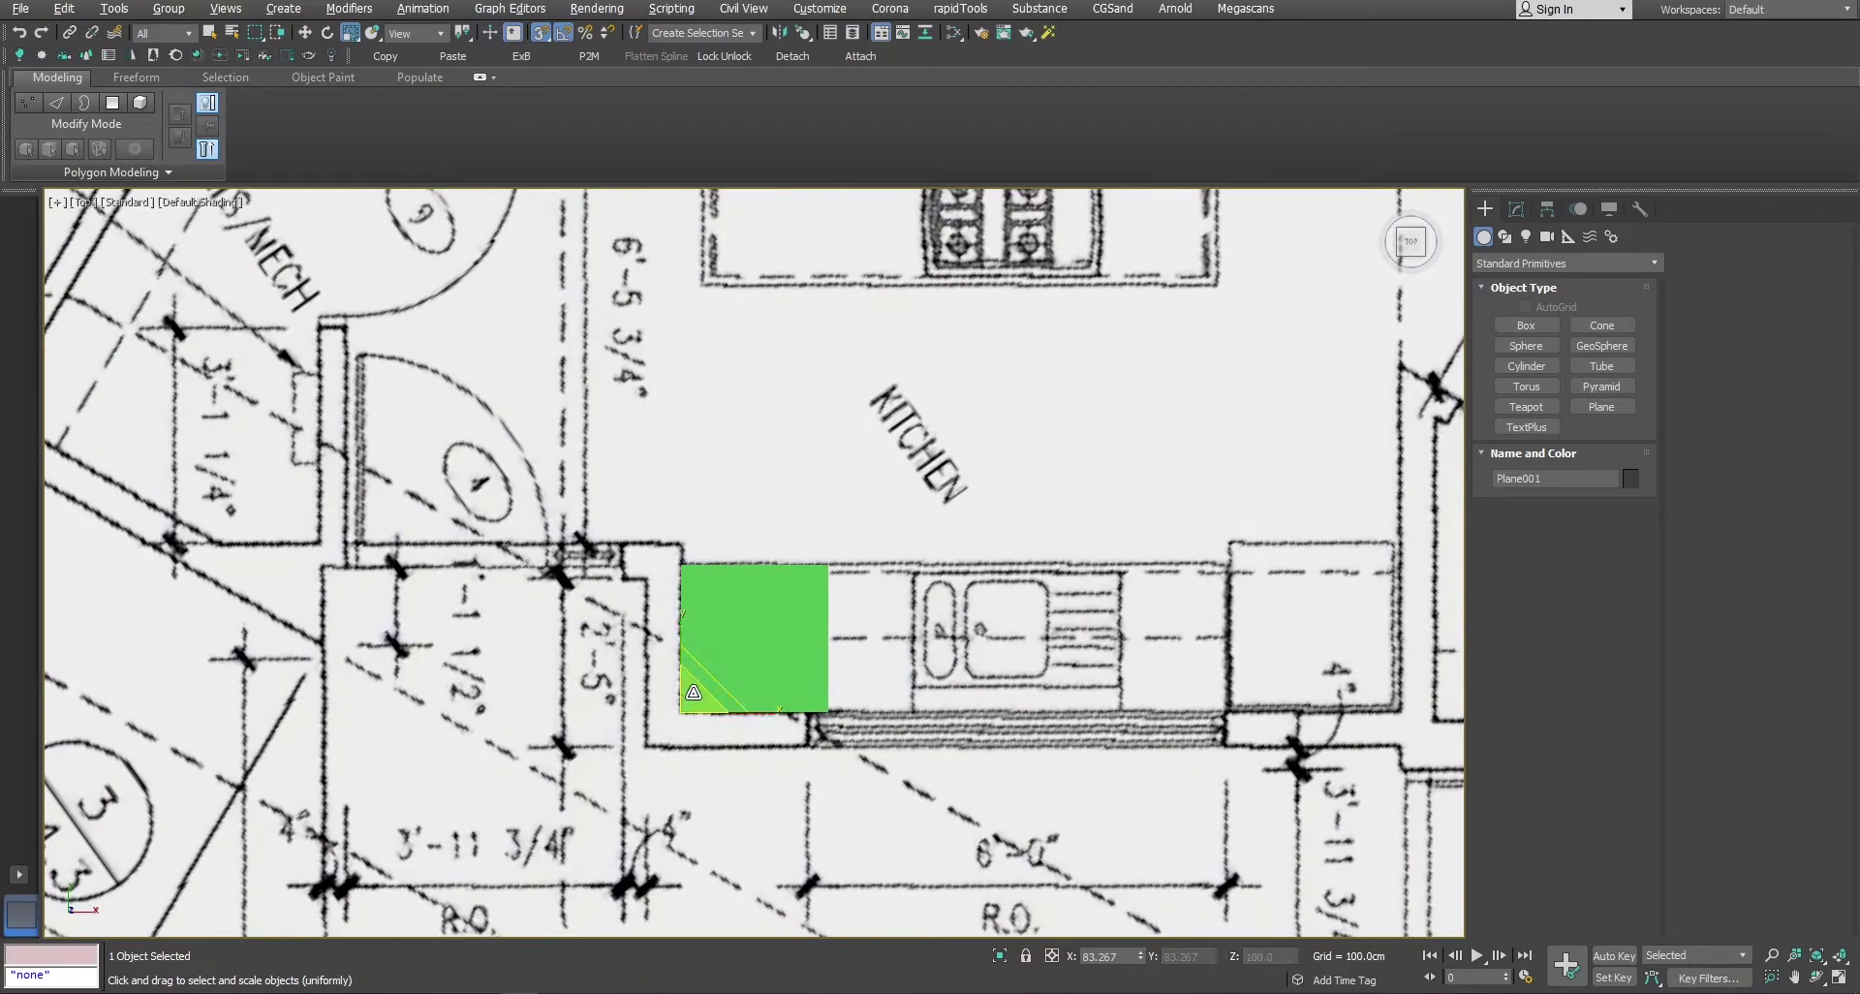
# Remove the 60 cm reference box and bring the whole floor plan into view
pyautogui.click(798, 620)
pyautogui.press('Delete')
pyautogui.scroll(-6, 798, 620)
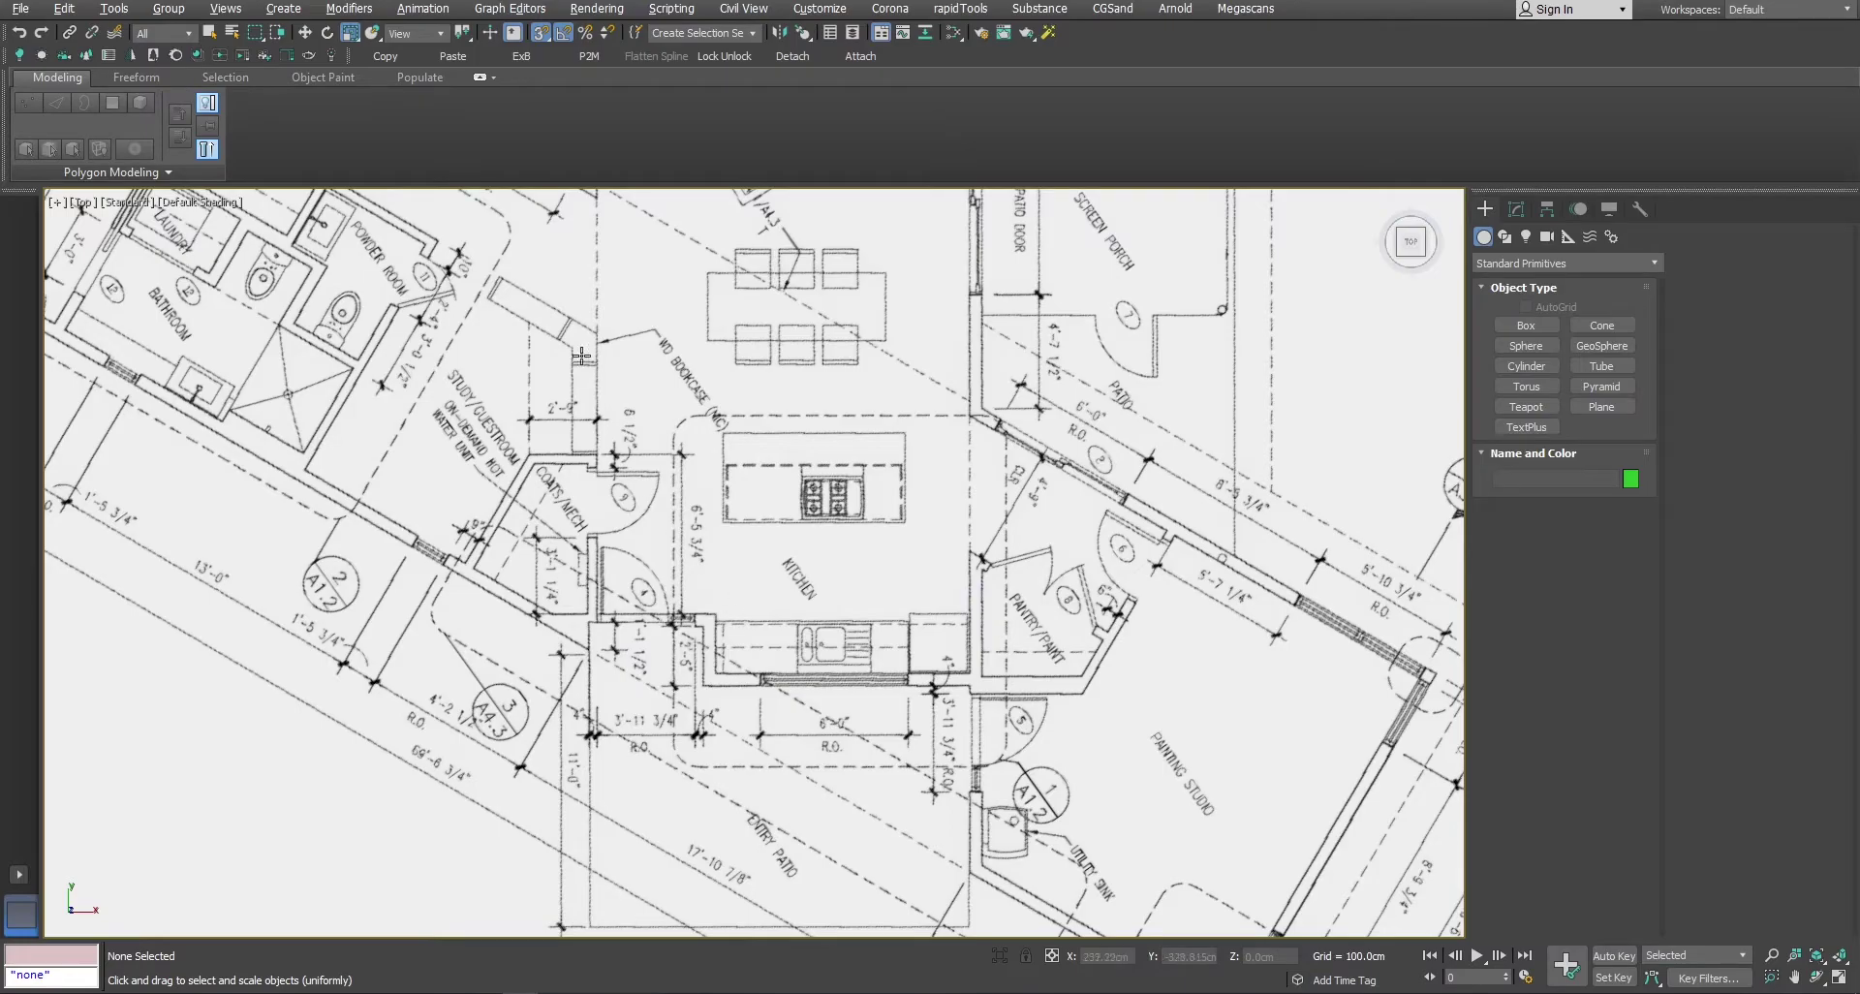
pyautogui.moveTo(887, 401); pyautogui.dragTo(891, 727, button='middle')
pyautogui.scroll(-8, 964, 540)
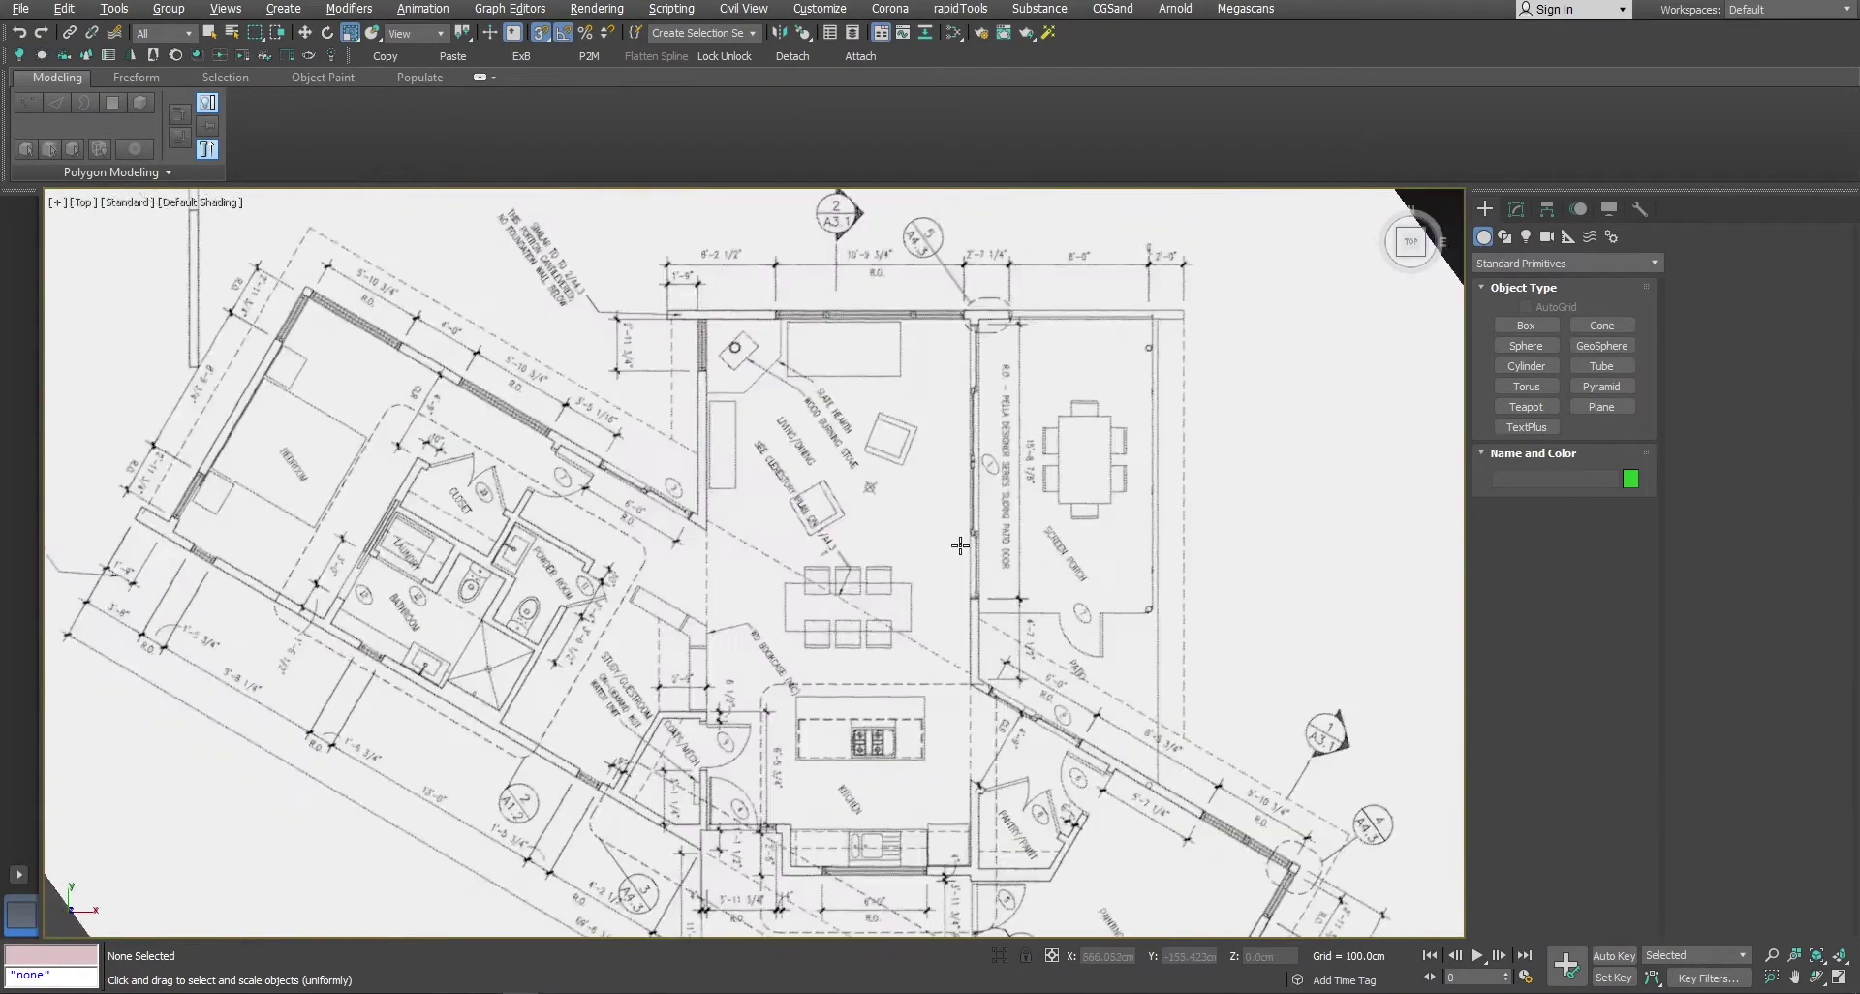
pyautogui.moveTo(885, 570); pyautogui.dragTo(882, 512, button='middle')
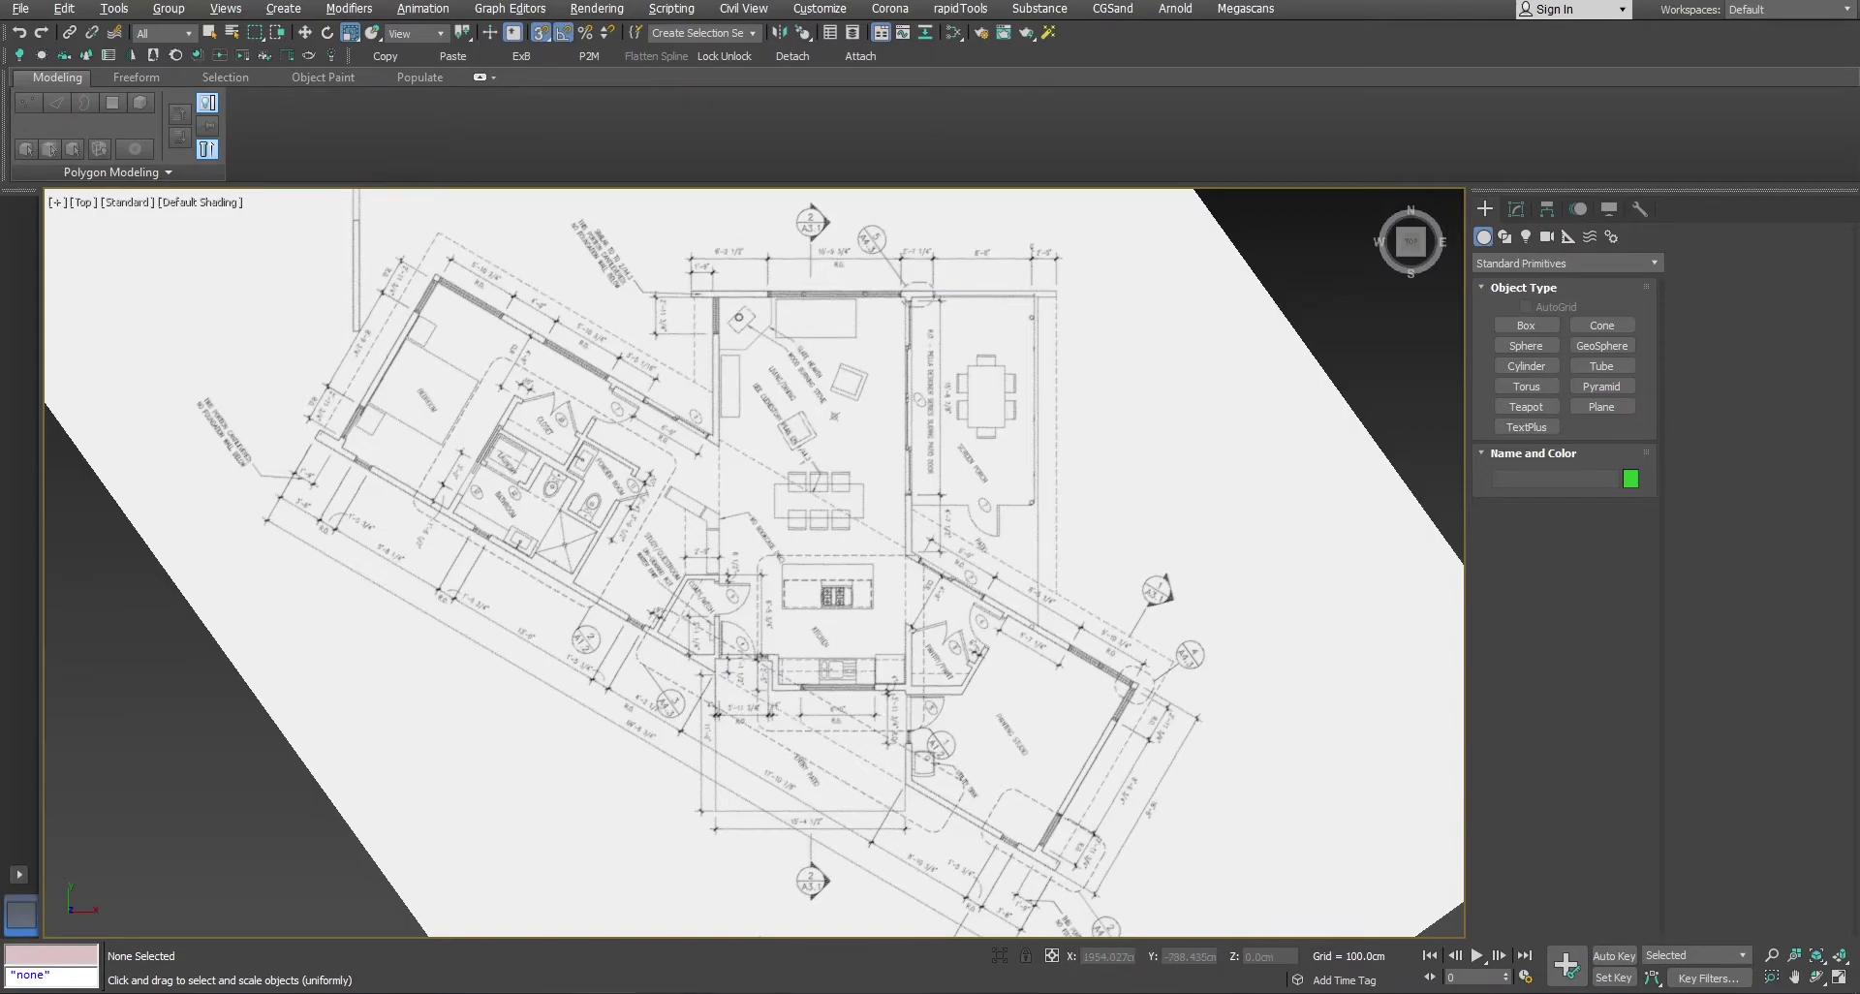